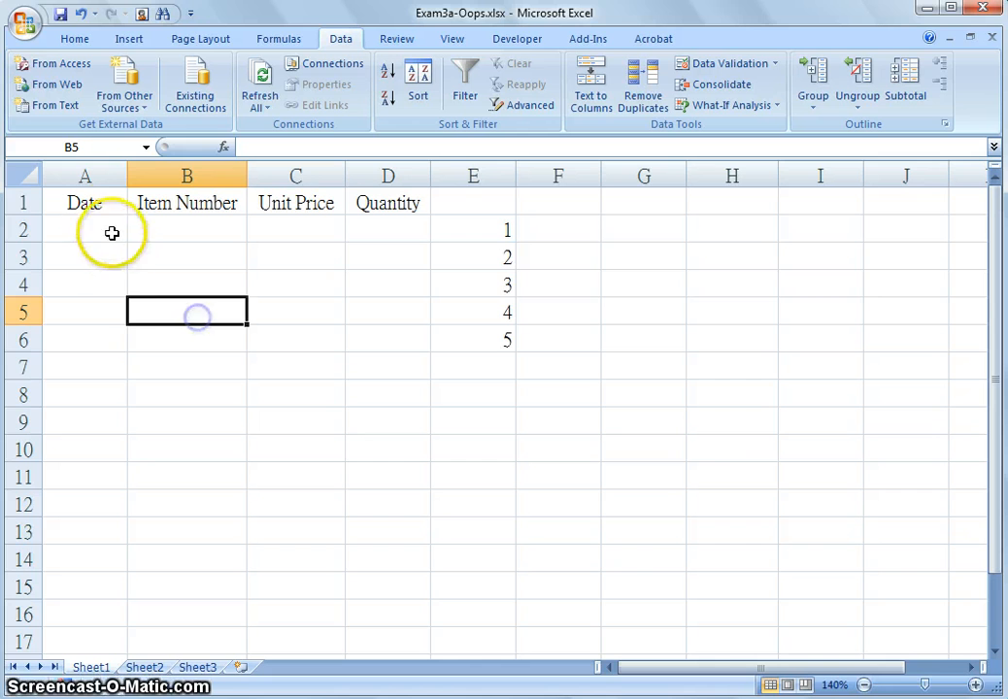
# Select A2:A6 under Date and open Data Validation, allowing Date values between two limits
pyautogui.moveTo(97, 223); pyautogui.dragTo(79, 326)
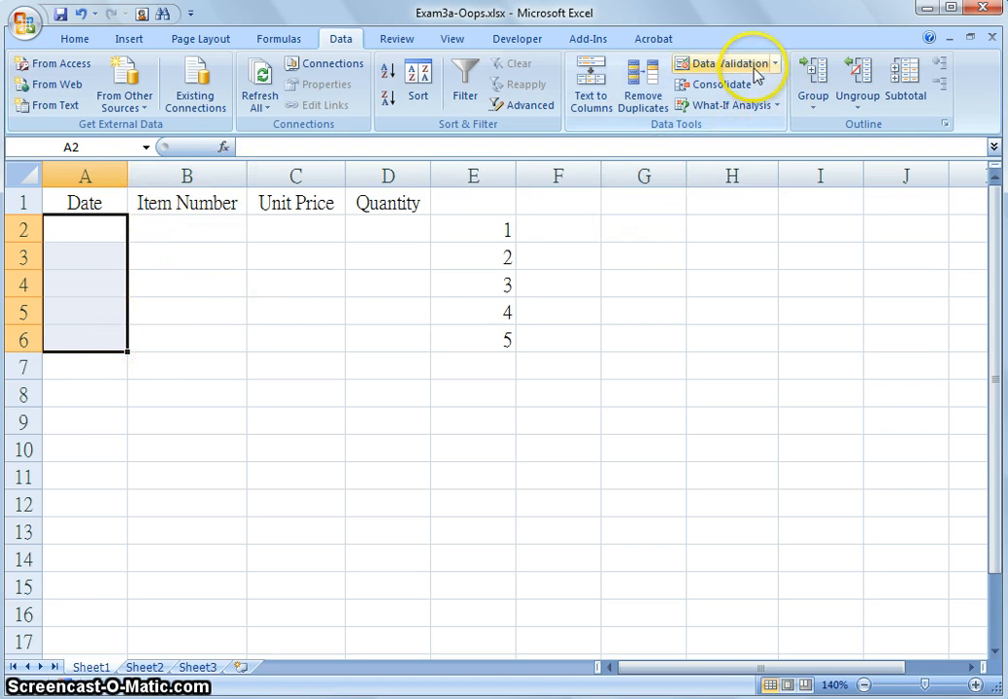
pyautogui.click(724, 63)
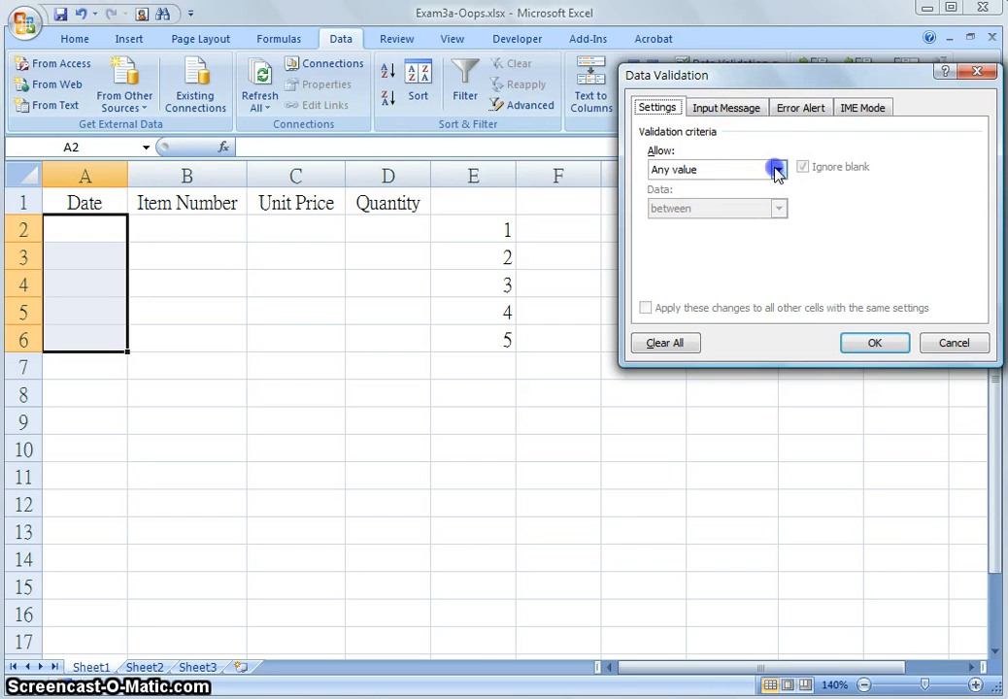
pyautogui.click(778, 169)
pyautogui.click(716, 235)
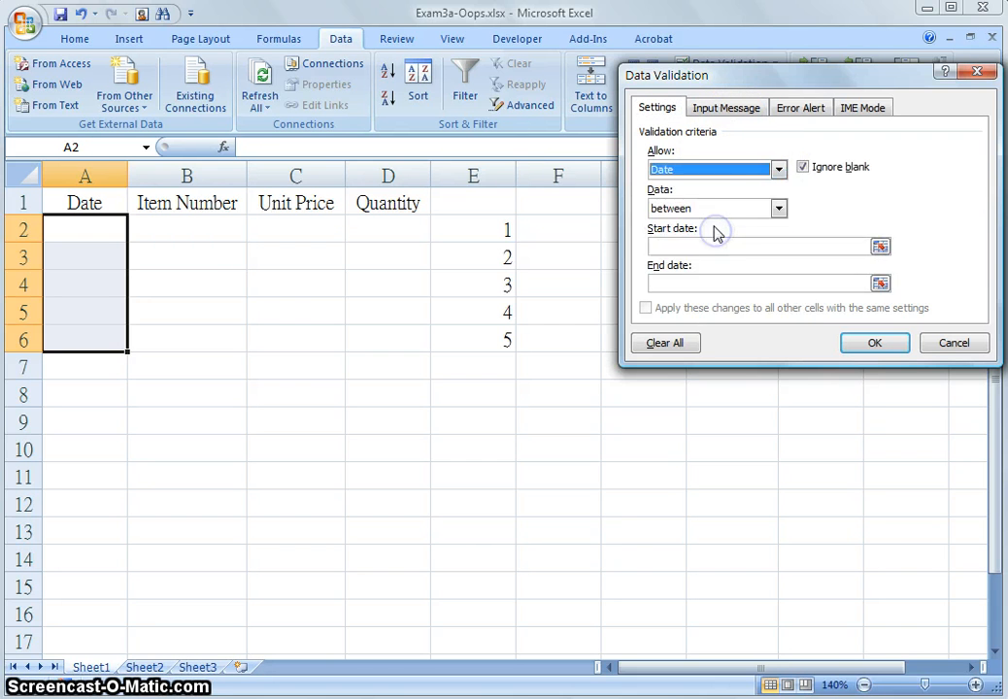
pyautogui.click(779, 209)
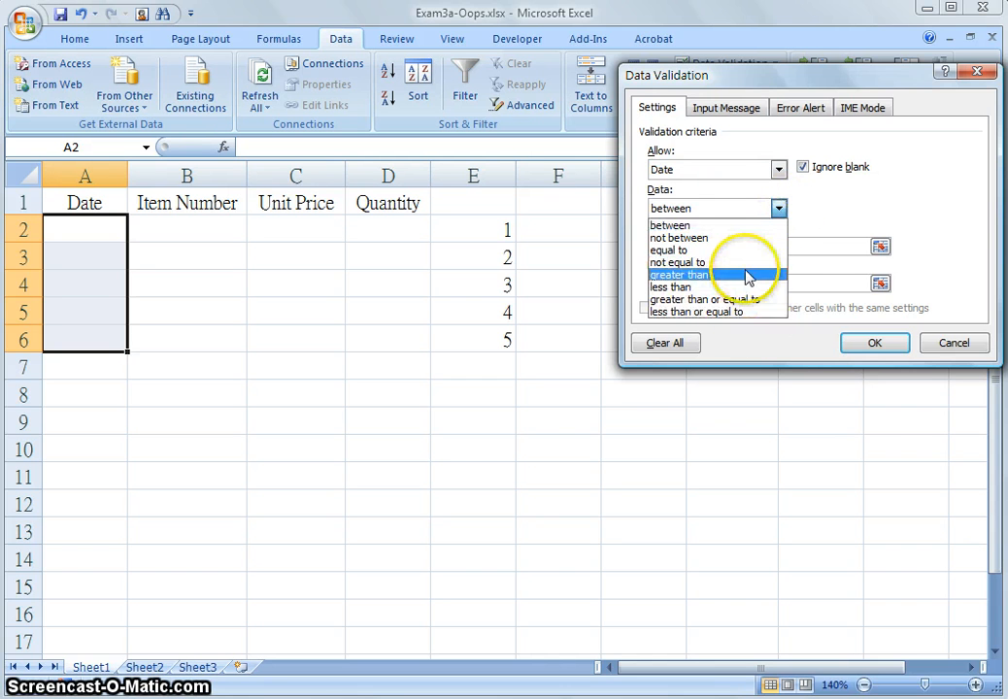
pyautogui.click(726, 225)
pyautogui.click(750, 246)
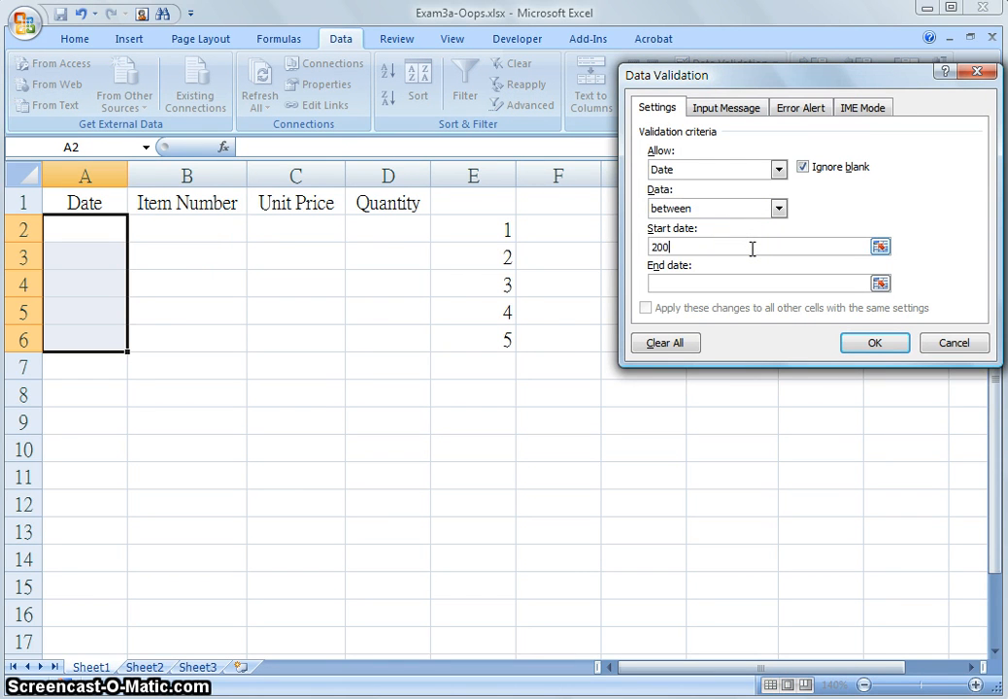
# Set the start date to 2001/1/1 and the end date to 2020/1/1
pyautogui.write('2001/11')
pyautogui.write('1')
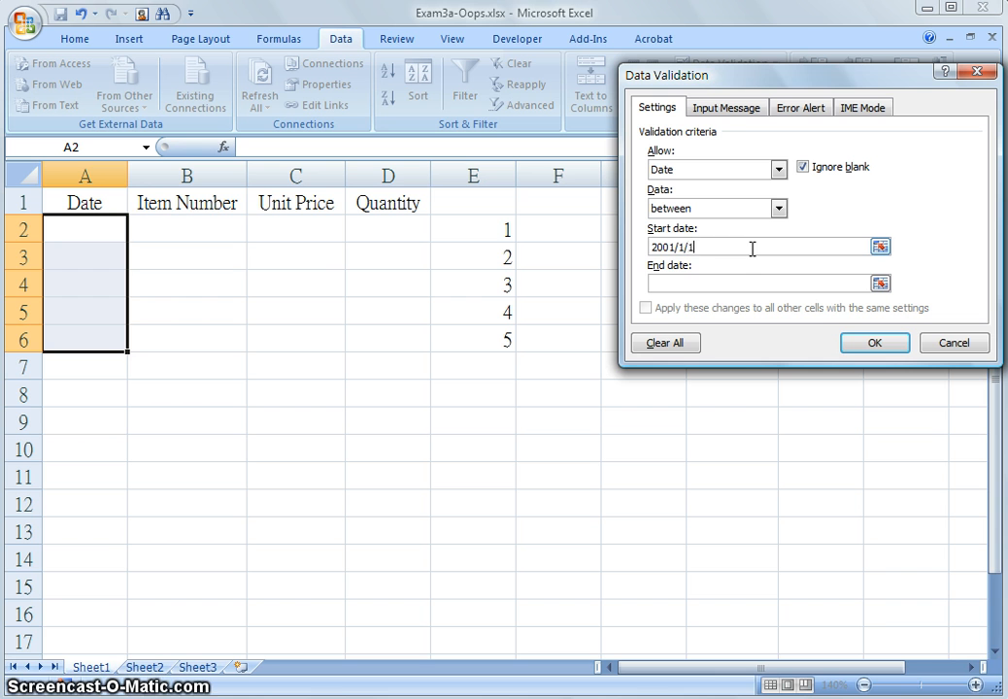
pyautogui.click(712, 282)
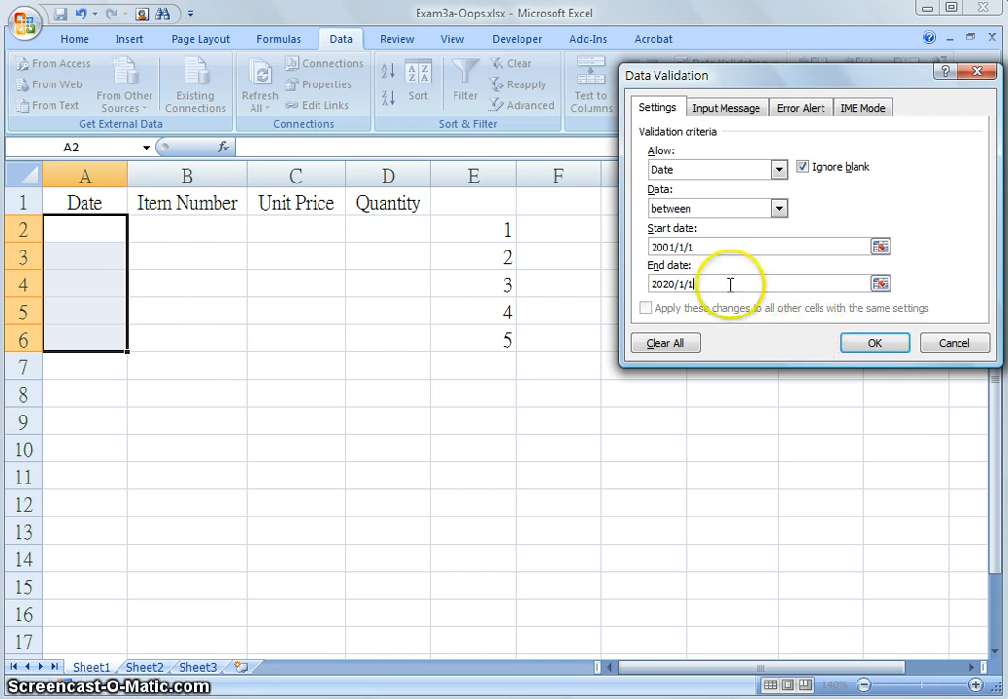
pyautogui.click(725, 248)
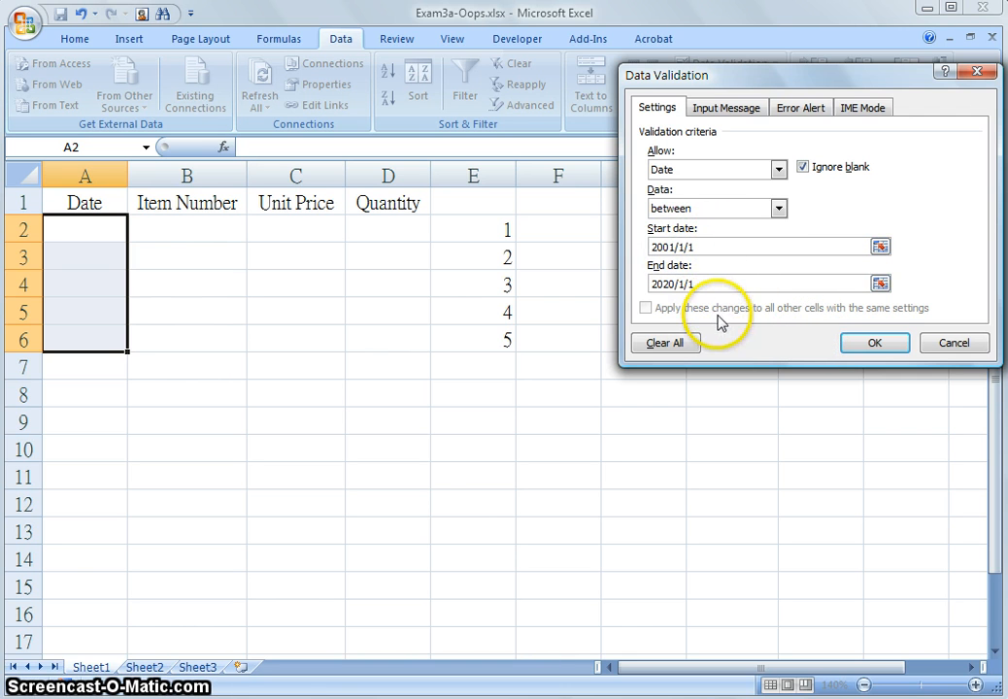
# Add an input message titled Date reading "Please input the current date"
pyautogui.click(738, 107)
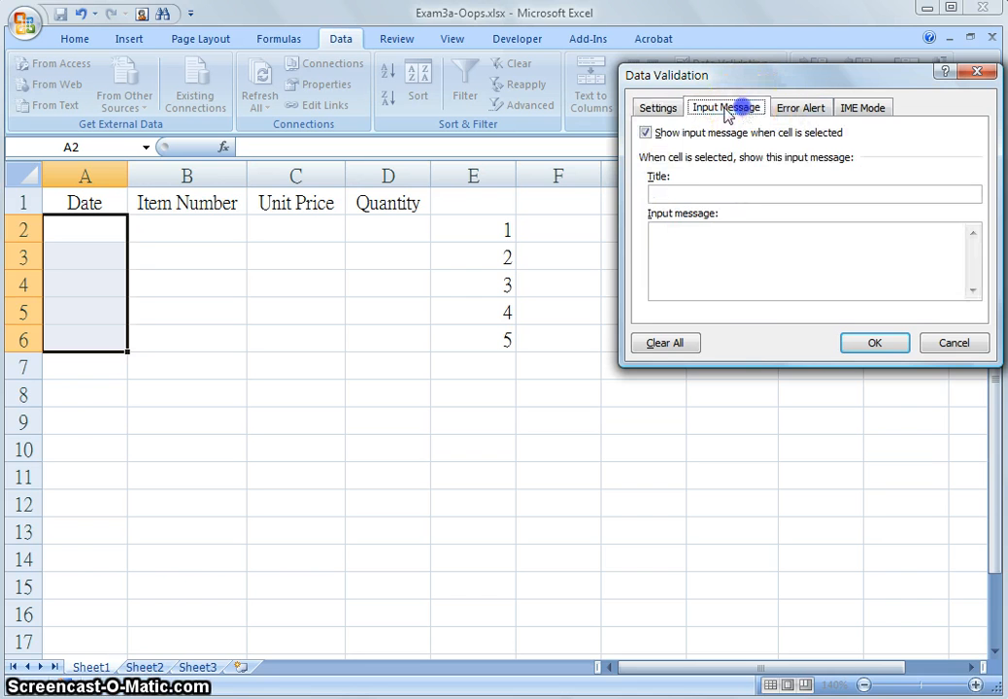
pyautogui.click(740, 195)
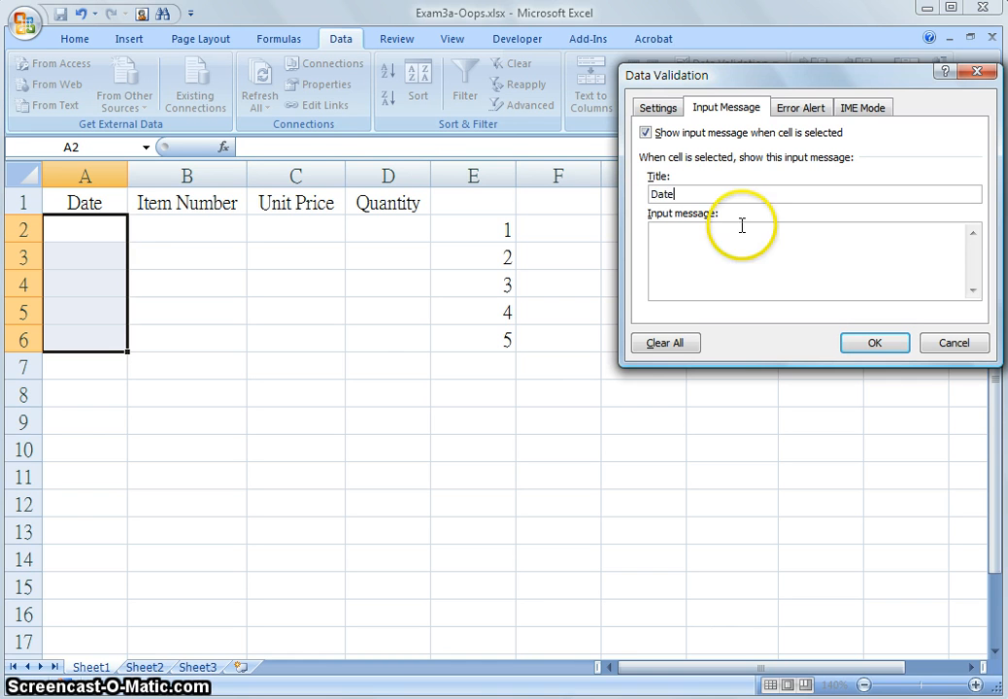
pyautogui.click(745, 245)
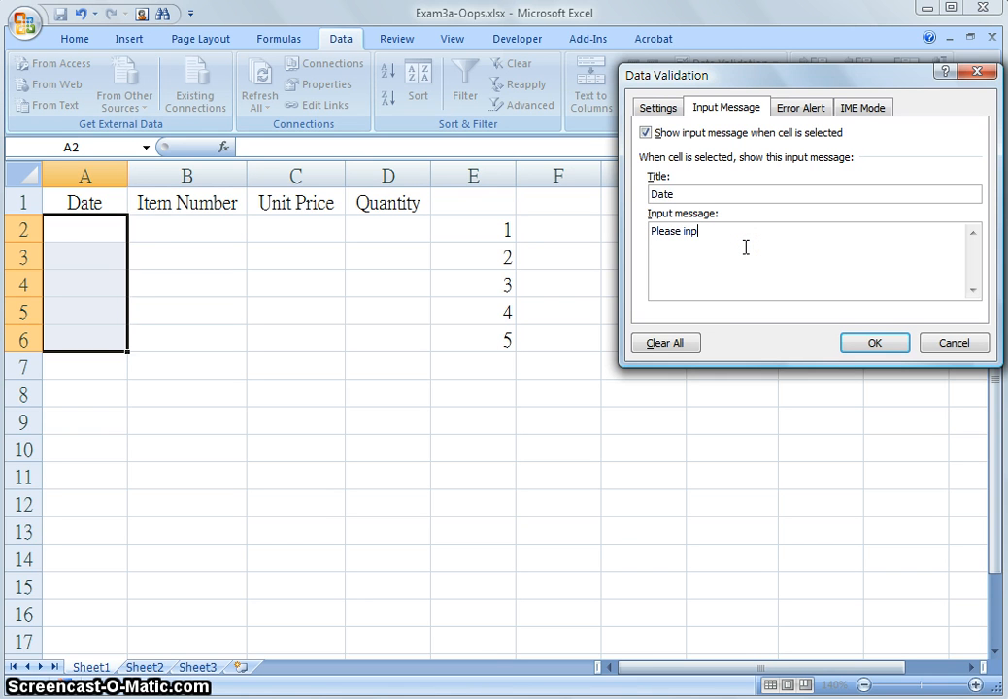
pyautogui.write('Please input the current date')
# Set the error alert style to Stop and its title to Date
pyautogui.click(796, 111)
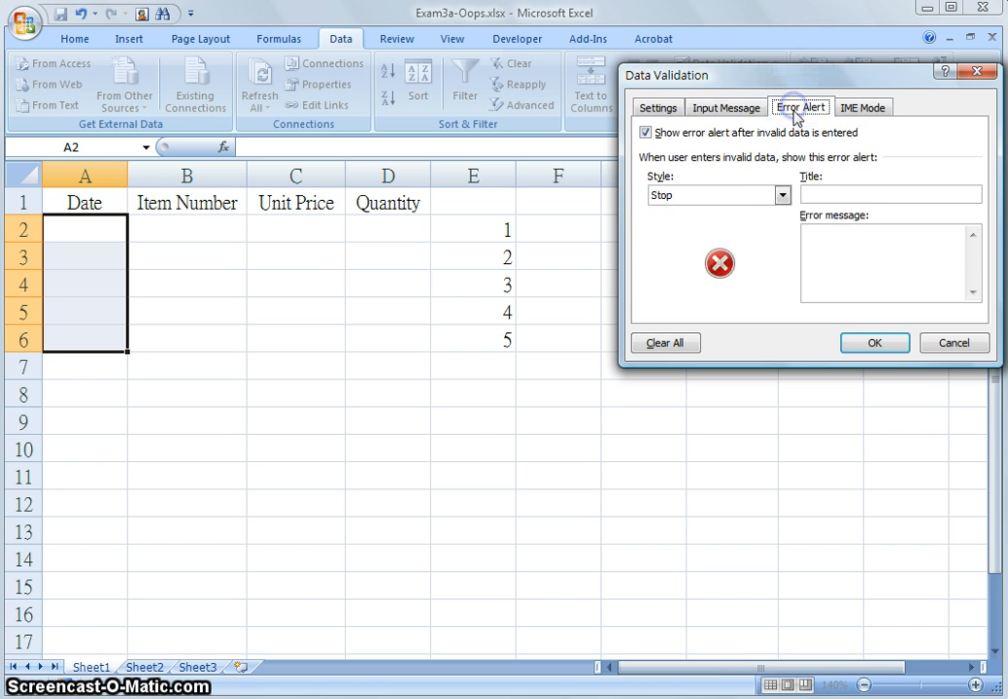
pyautogui.click(782, 196)
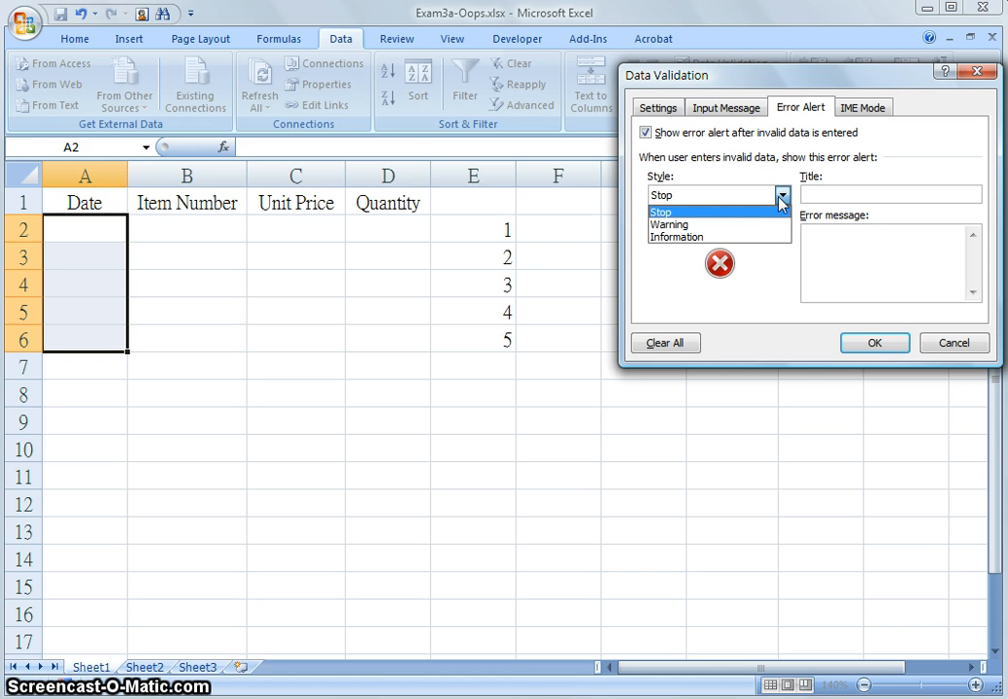
pyautogui.click(778, 200)
pyautogui.click(749, 198)
pyautogui.click(751, 200)
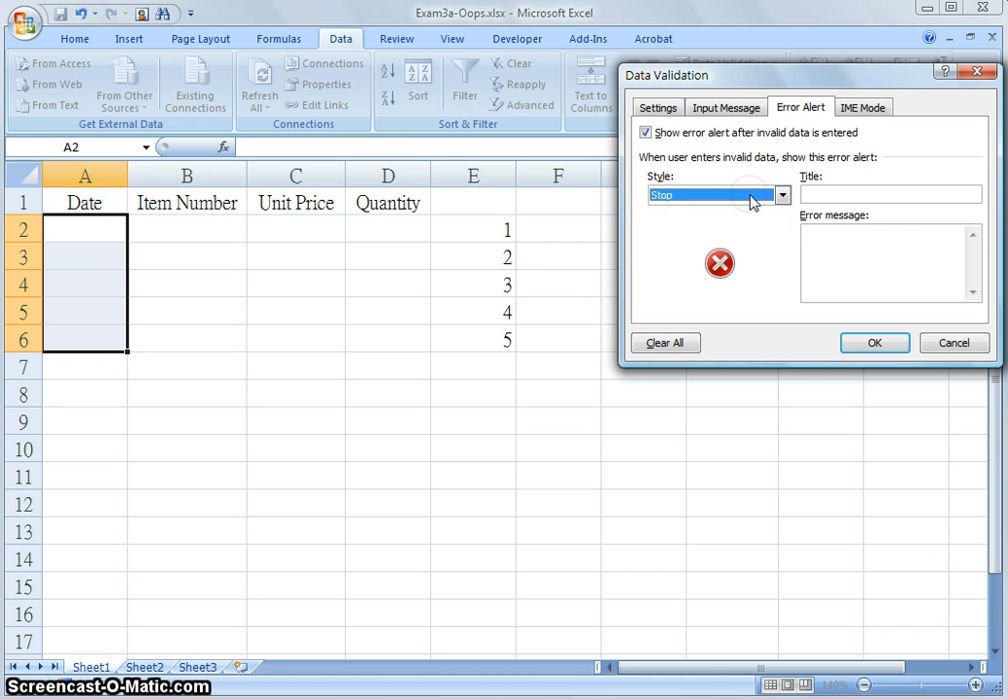
pyautogui.click(875, 198)
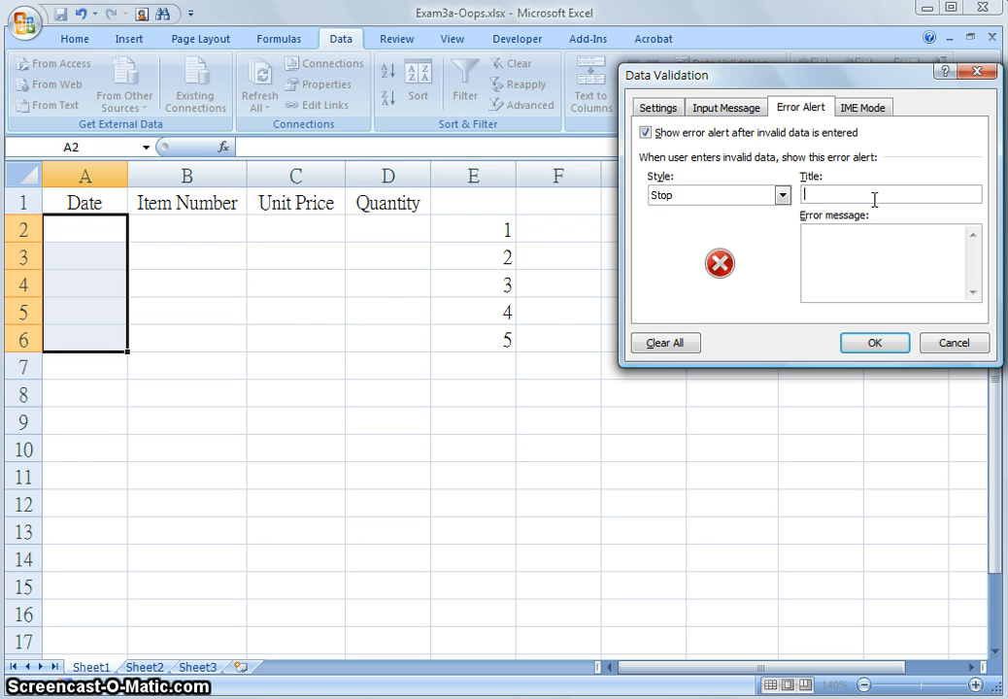
pyautogui.write('Date')
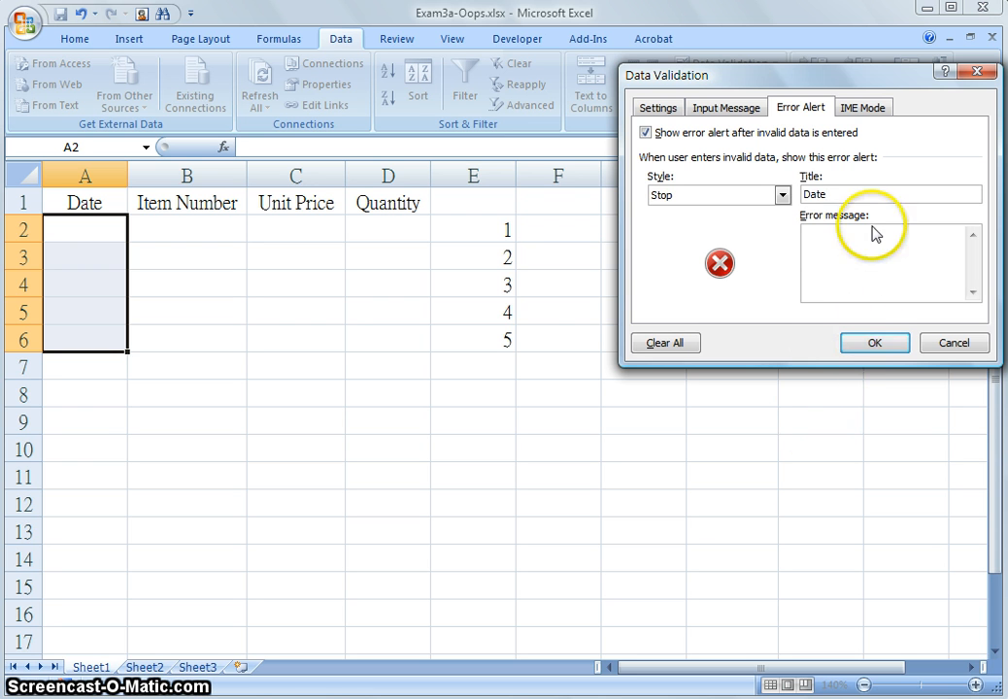
# Enter the error message "The date was incorrect, please input the correct date" and apply the validation
pyautogui.click(878, 243)
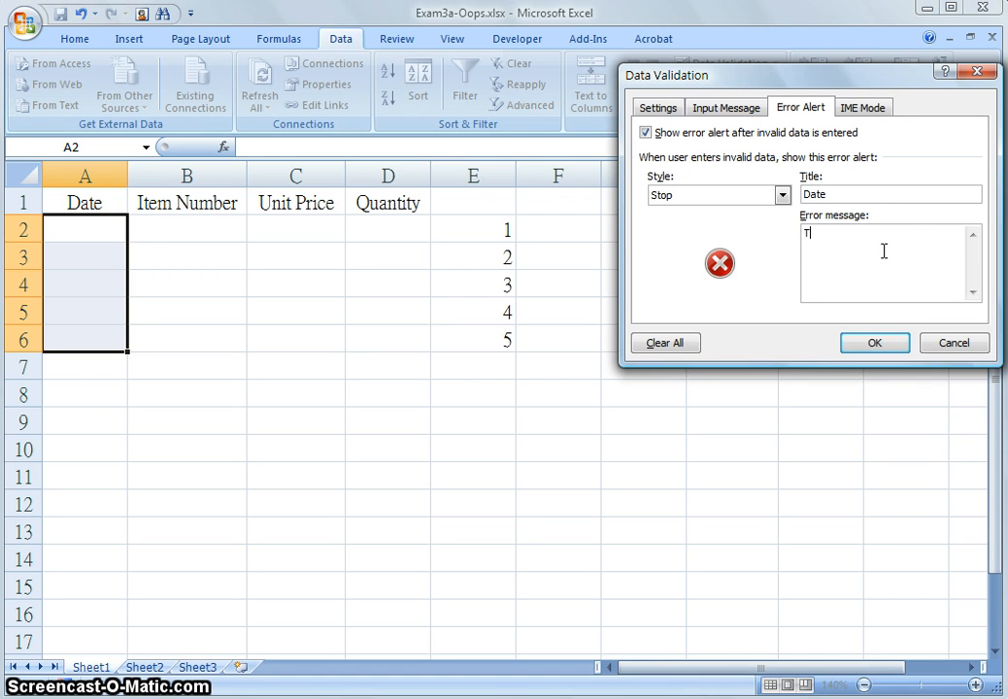
pyautogui.write('The informa')
pyautogui.write('ct, please input t')
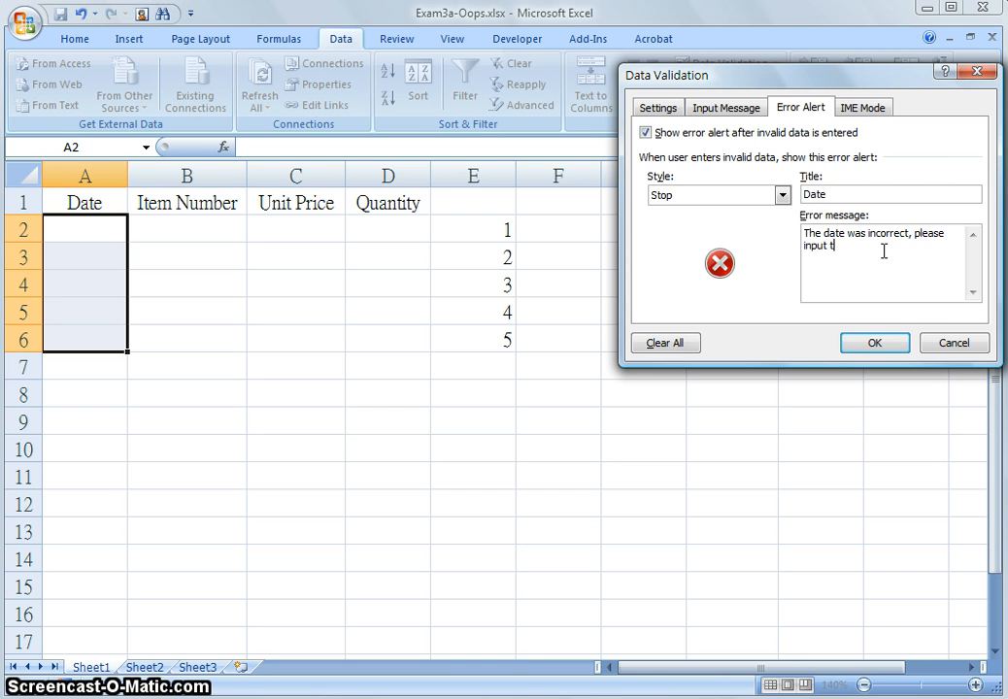
pyautogui.write('he correct date')
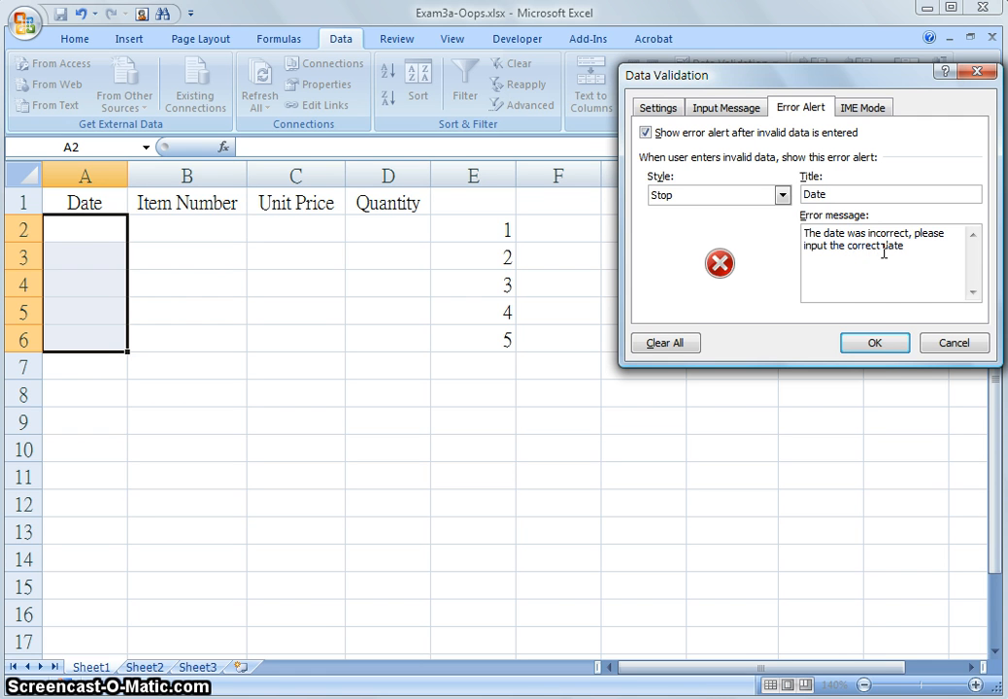
pyautogui.click(874, 343)
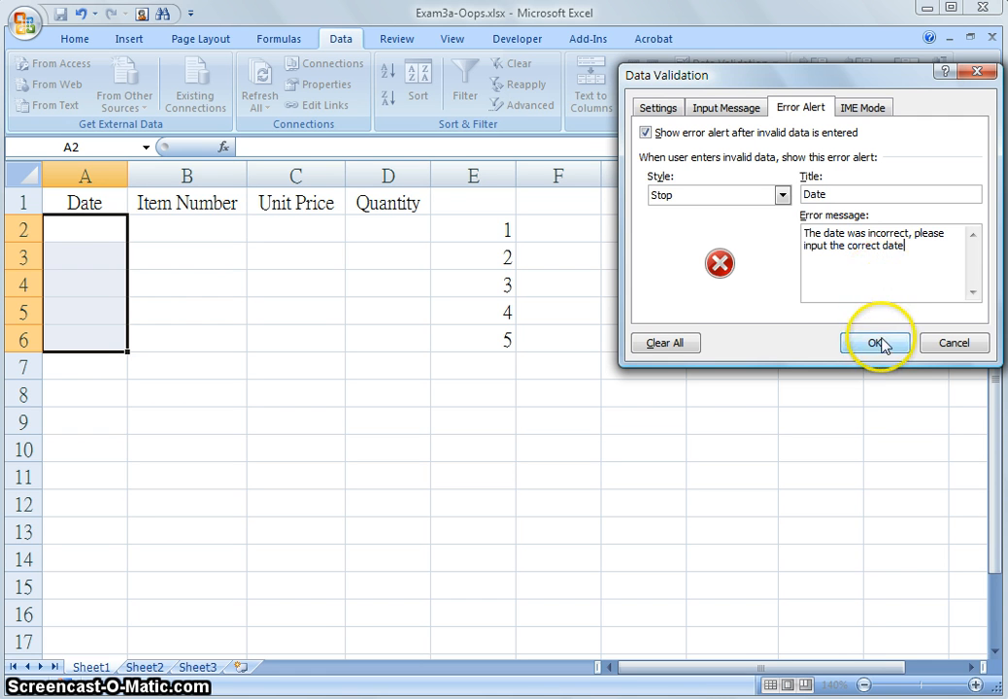
pyautogui.click(874, 343)
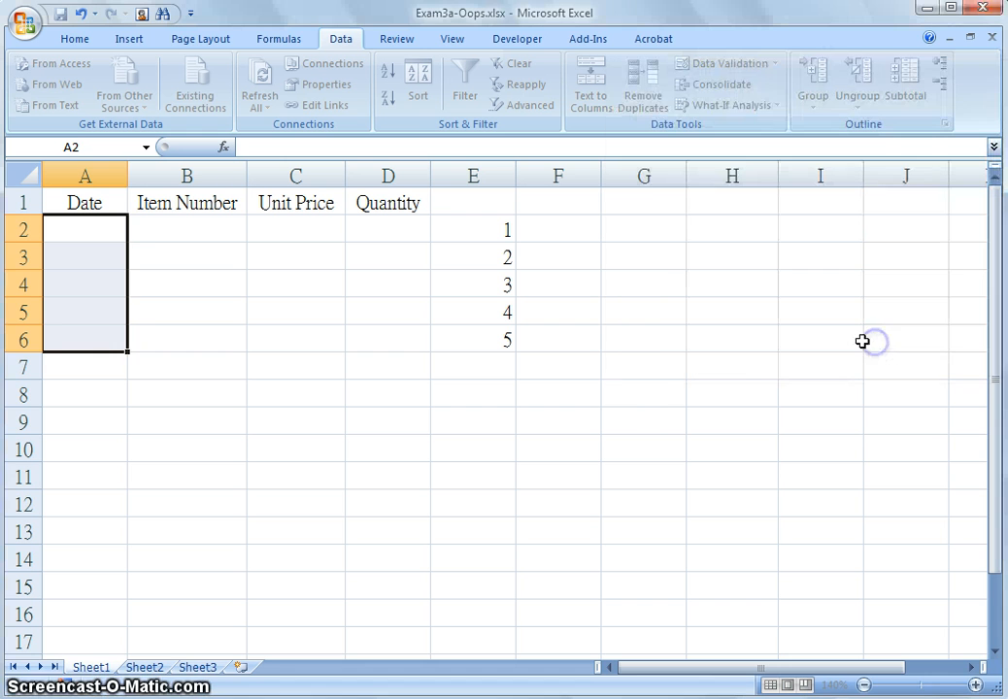
# Enter the date 2011/1/1 in A2
pyautogui.click(73, 257)
pyautogui.click(74, 366)
pyautogui.click(95, 229)
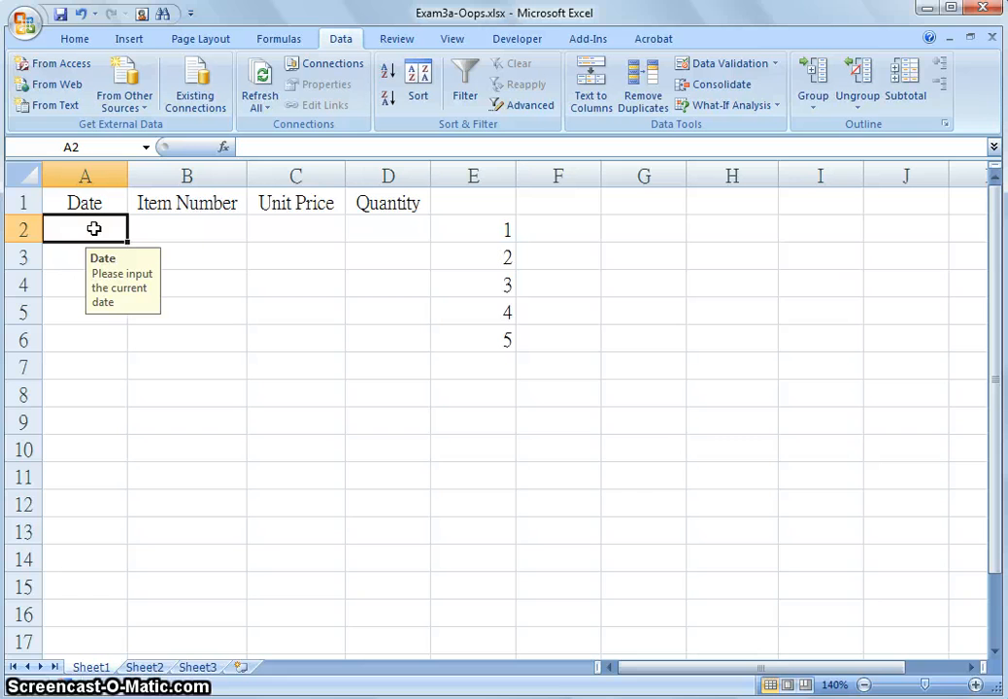
pyautogui.write('2011/1/1')
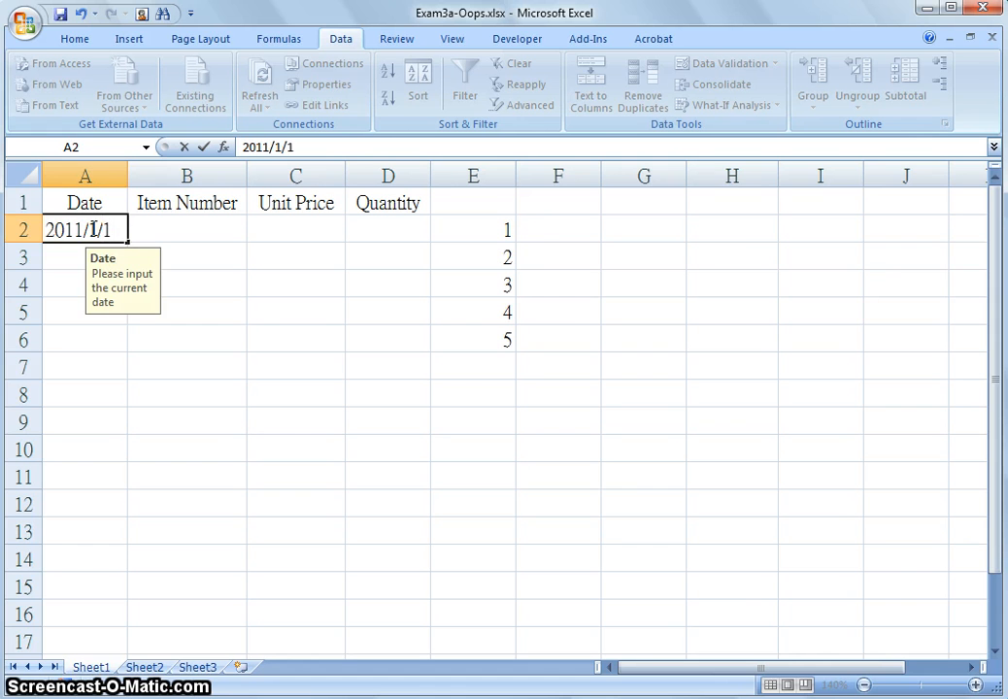
pyautogui.press('Return')
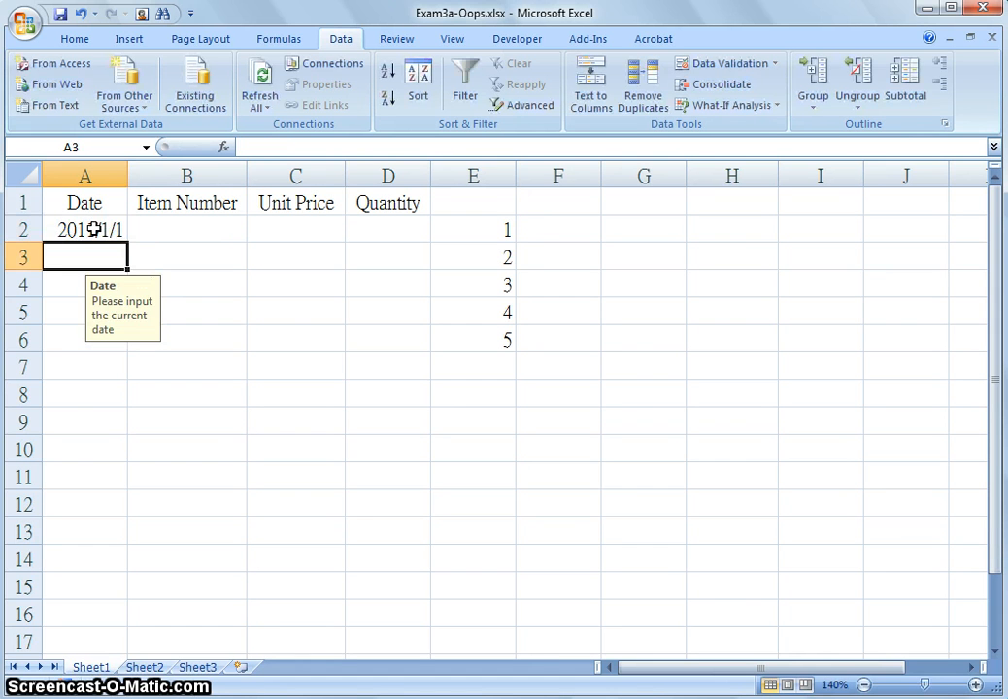
# Try to enter 2030/1/1 in A3 and retry after the rejection
pyautogui.click(87, 259)
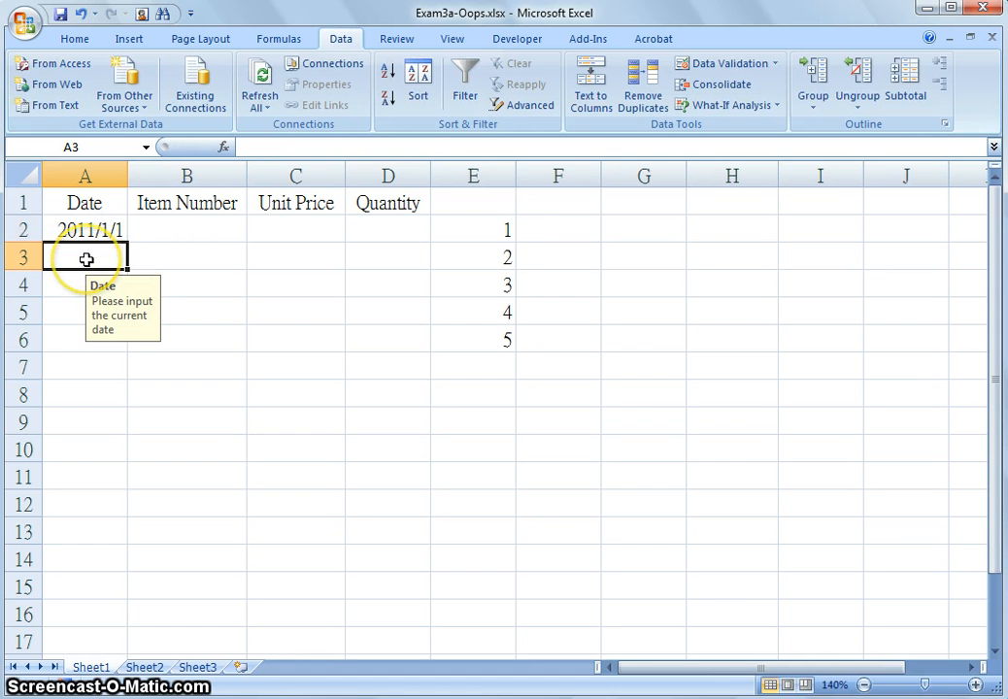
pyautogui.write('2')
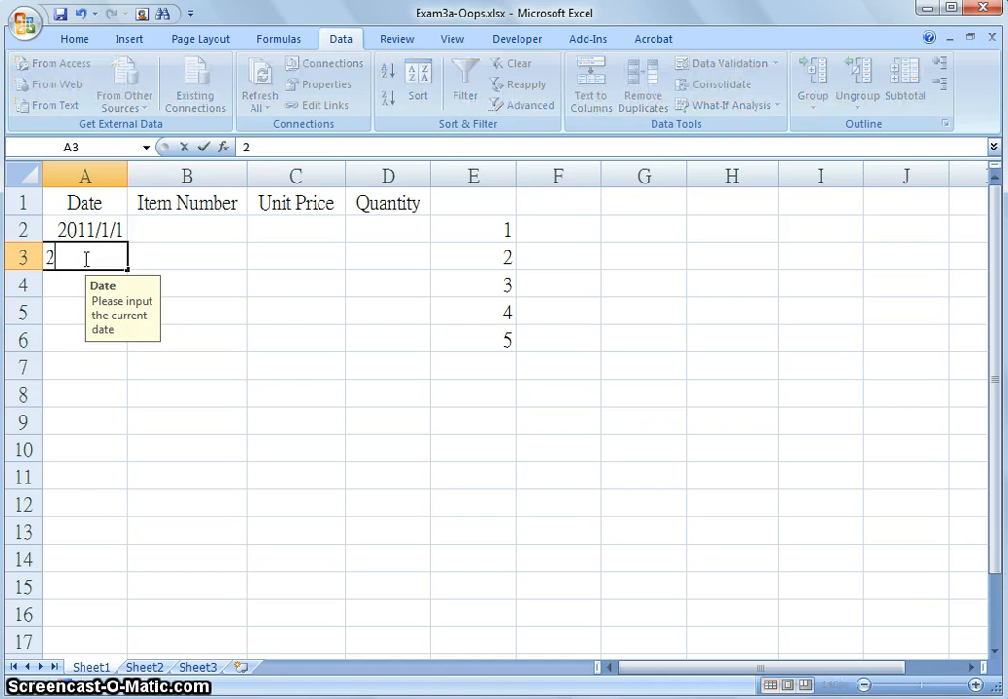
pyautogui.write('030/1/1')
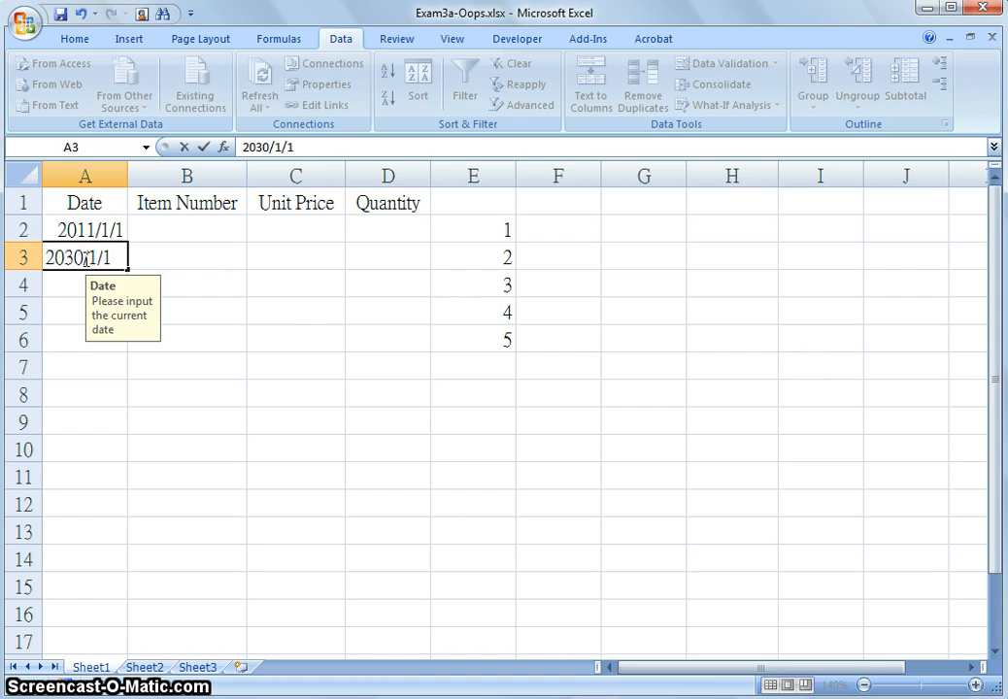
pyautogui.press('Return')
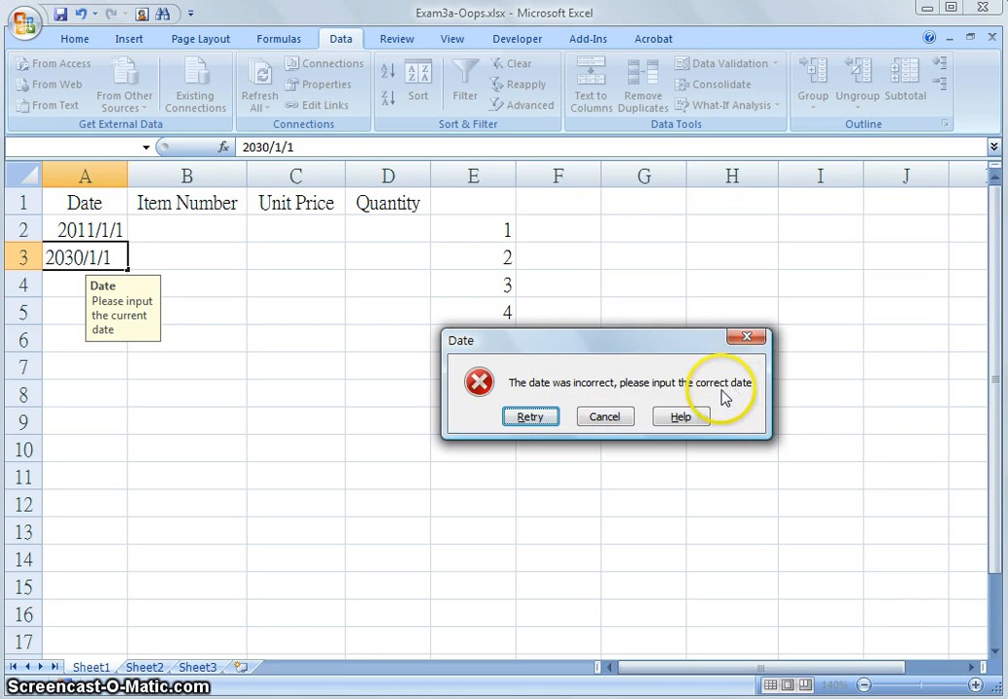
pyautogui.click(537, 421)
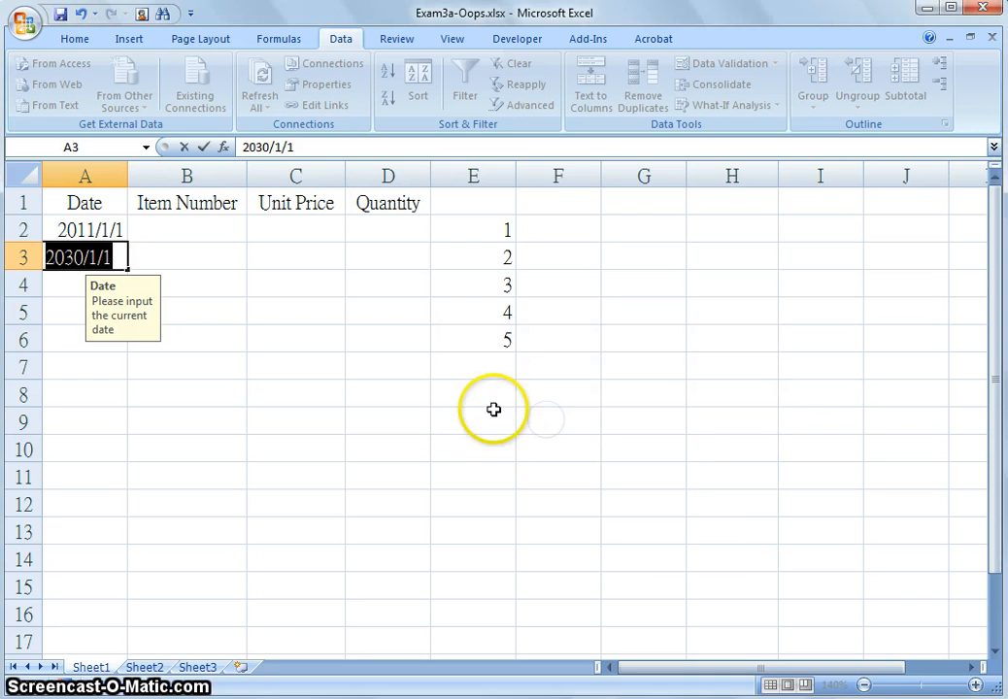
# Replace the entry in A3 with 2010/1/1
pyautogui.press('BackSpace')
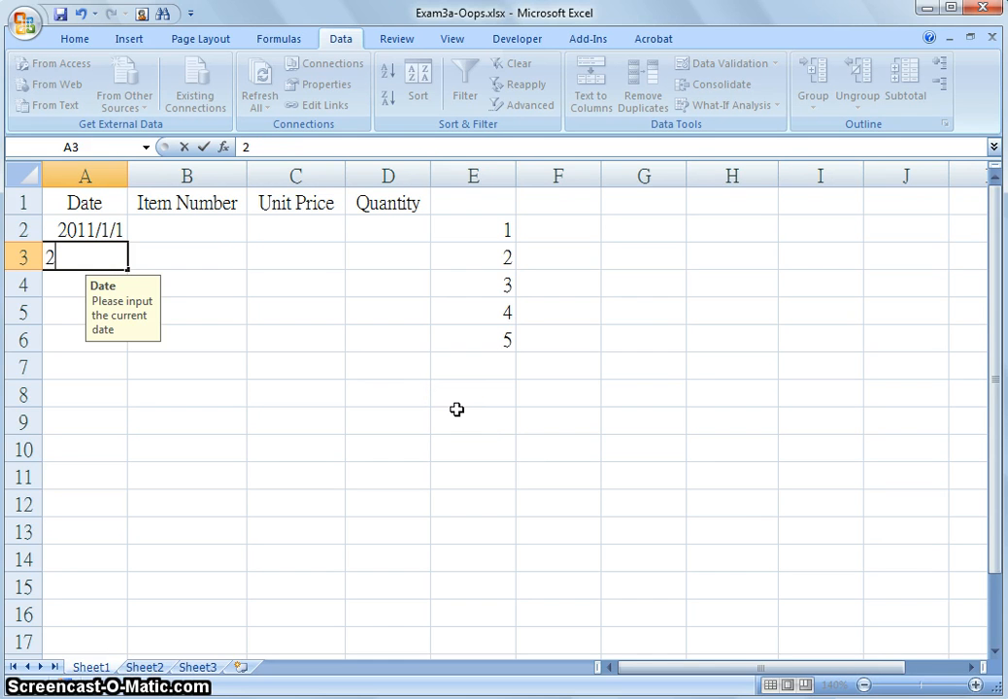
pyautogui.write('2010/1/1')
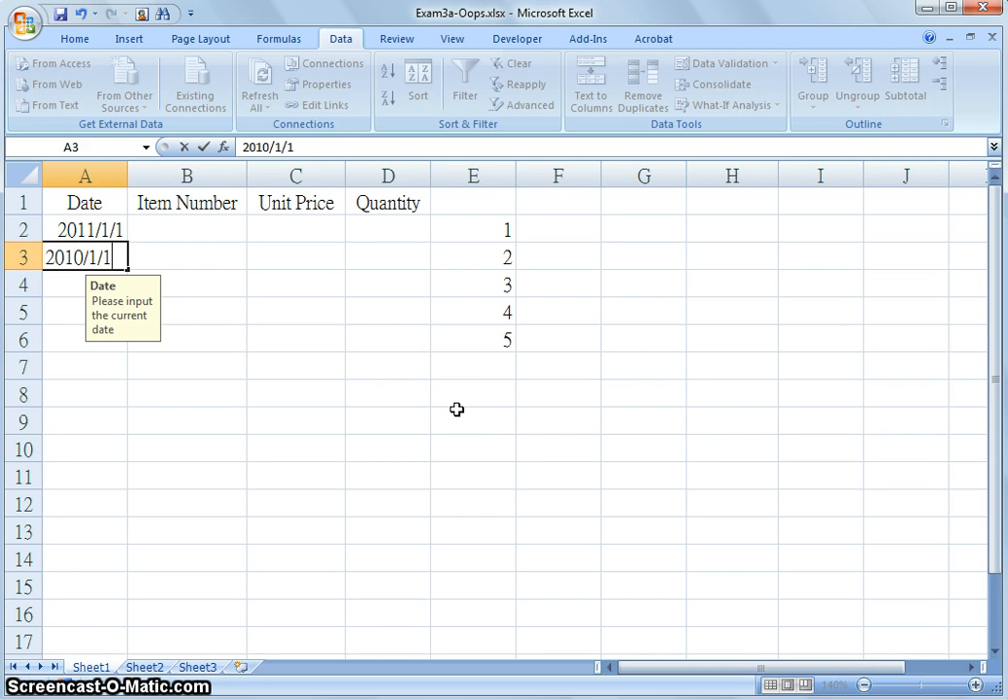
pyautogui.press('Return')
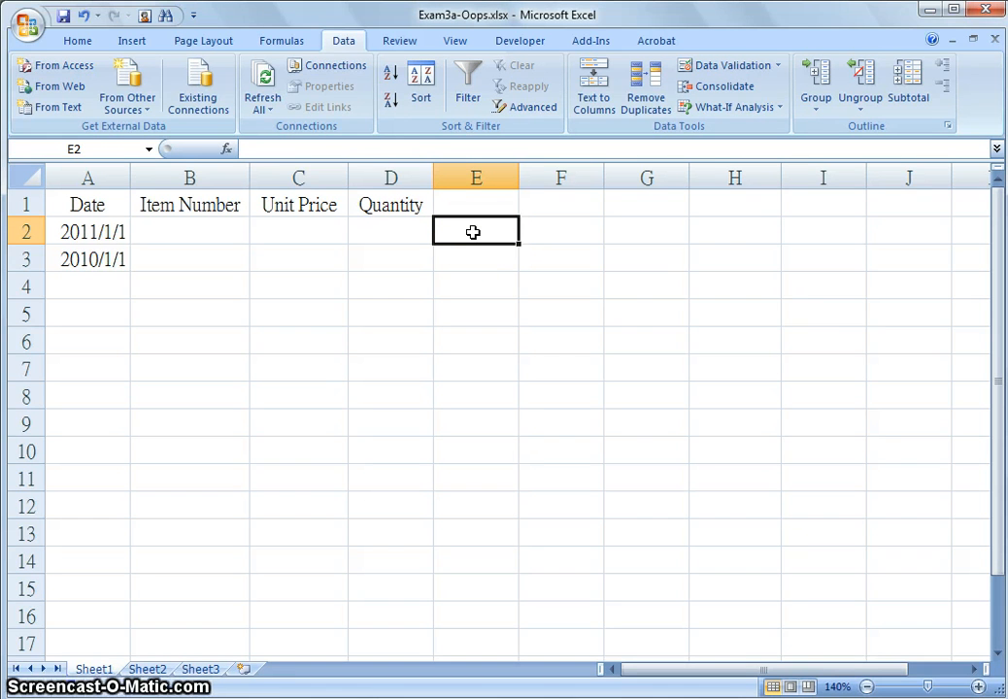
# Enter the numbers 1 through 5 down cells E2 to E6
pyautogui.write('1')
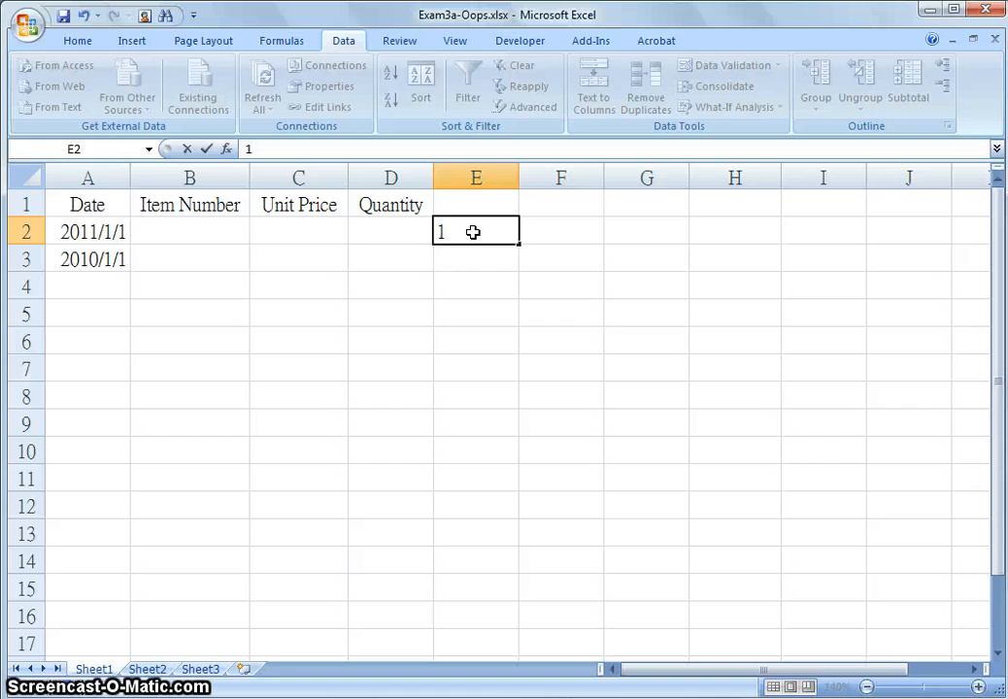
pyautogui.press('Return')
pyautogui.write('2')
pyautogui.press('Return')
pyautogui.write('3')
pyautogui.press('Return')
pyautogui.write('4')
pyautogui.press('Return')
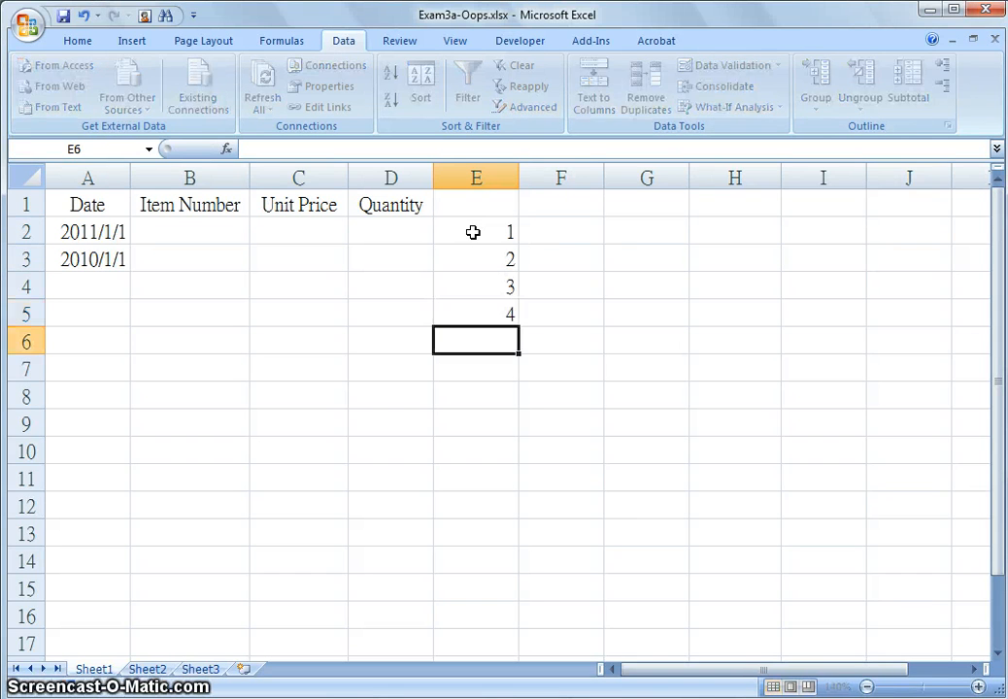
pyautogui.write('5')
pyautogui.press('Return')
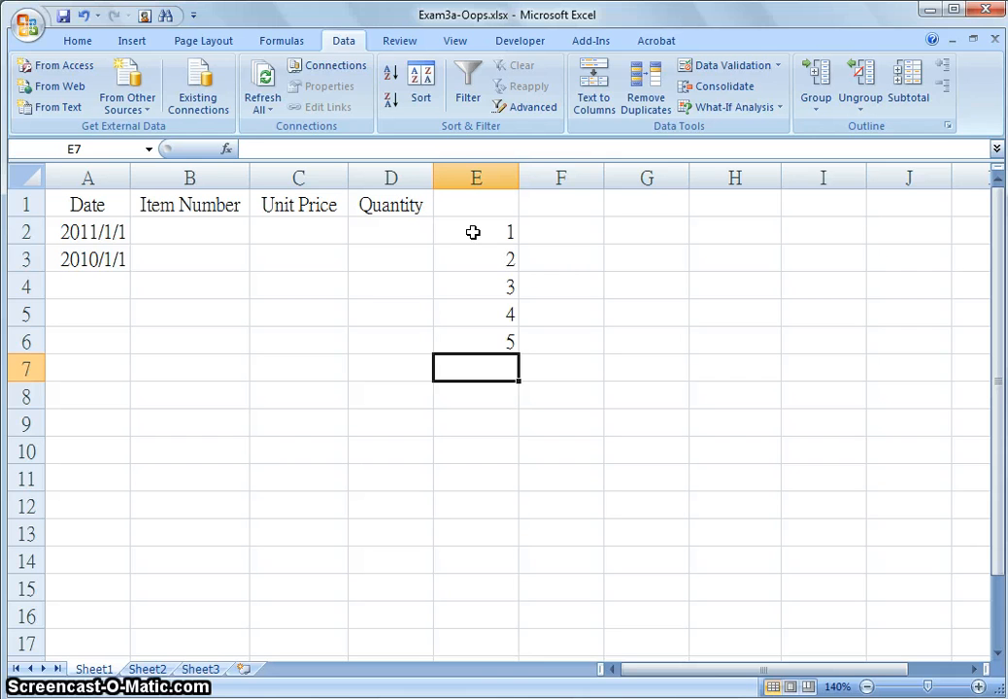
# Name the range E2:E6 as ItemNumber
pyautogui.moveTo(473, 232); pyautogui.dragTo(481, 336)
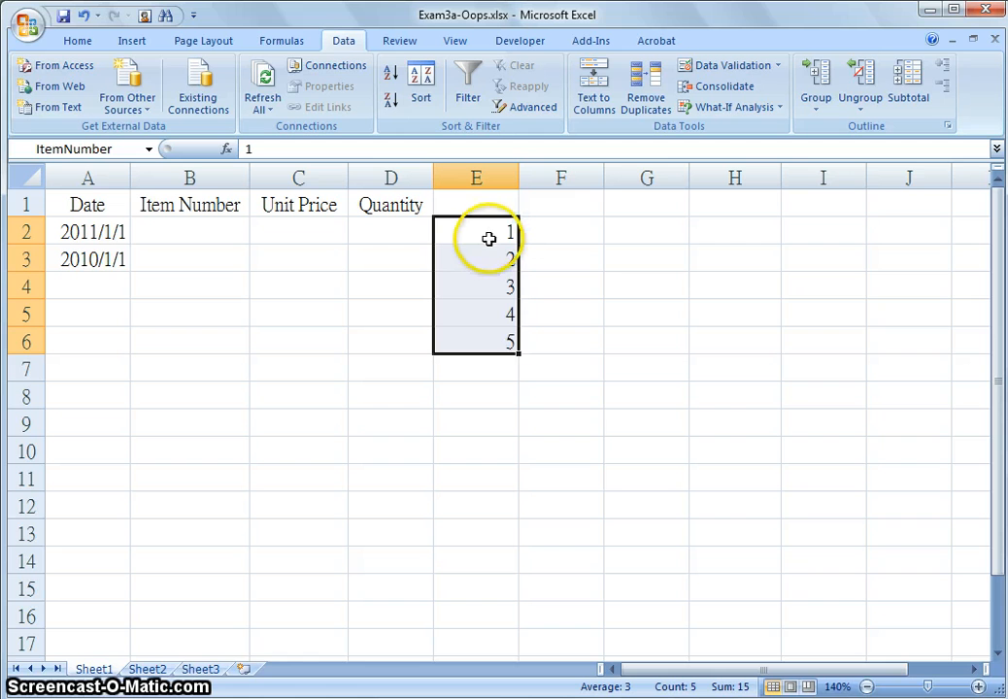
pyautogui.click(33, 148)
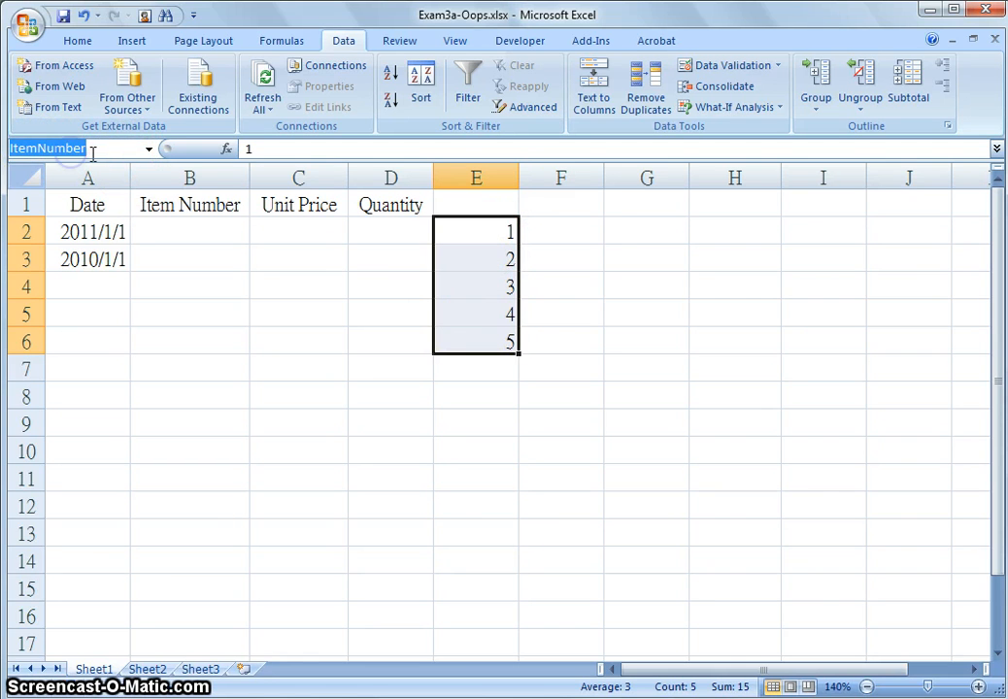
pyautogui.moveTo(93, 152); pyautogui.dragTo(9, 147)
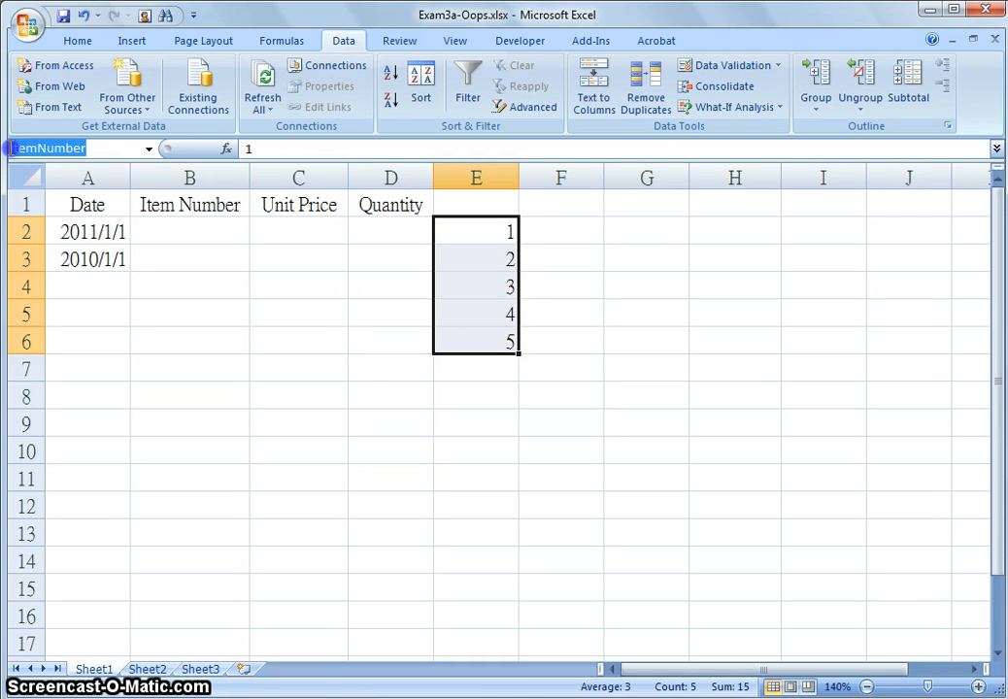
pyautogui.click(116, 150)
pyautogui.moveTo(98, 149); pyautogui.dragTo(8, 148)
pyautogui.click(455, 344)
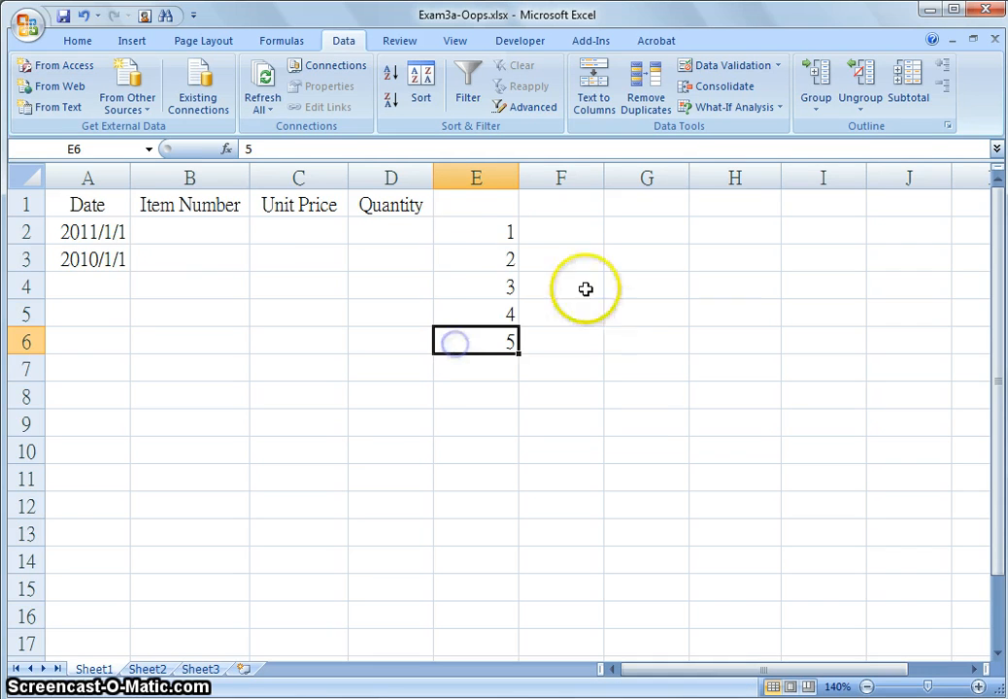
# Apply List validation to B2:B6 using the ItemNumber range E2:E6 as the source
pyautogui.click(779, 68)
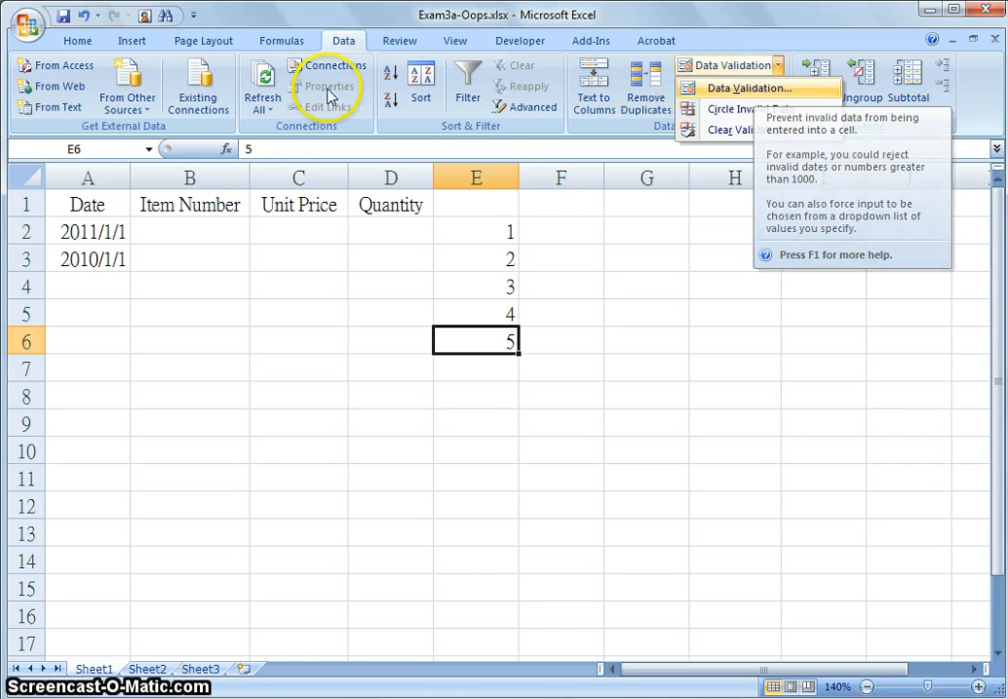
pyautogui.click(201, 232)
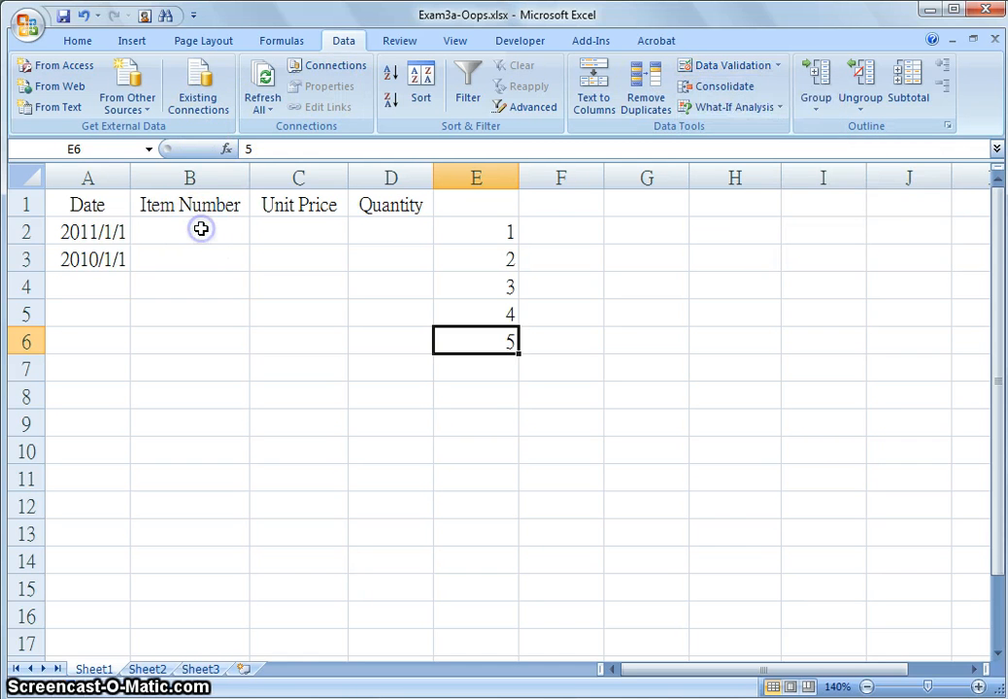
pyautogui.moveTo(201, 232); pyautogui.dragTo(192, 337)
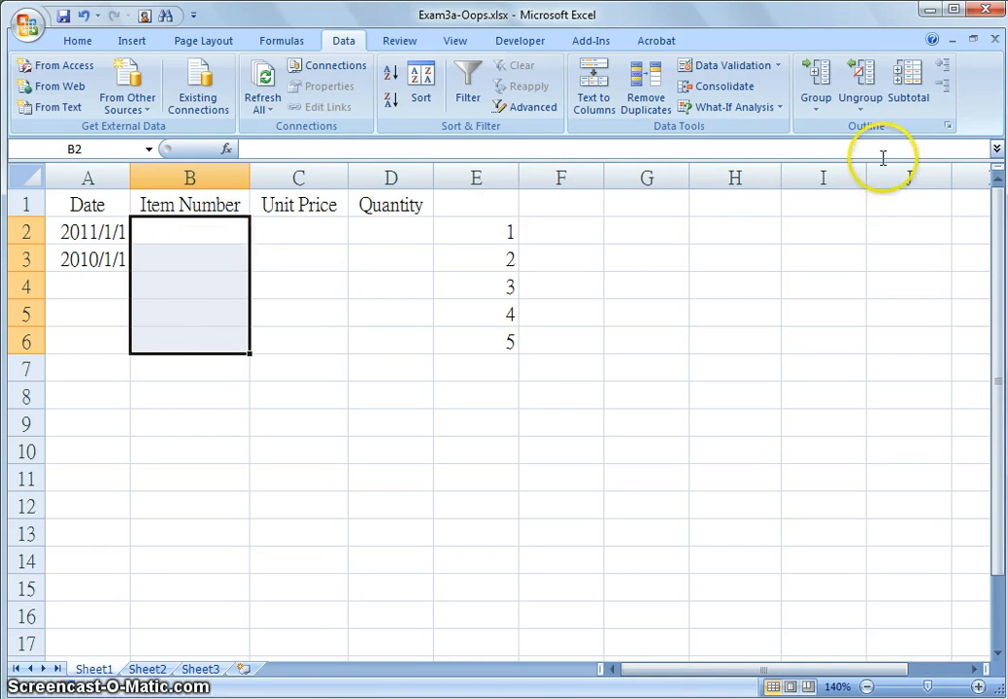
pyautogui.click(778, 68)
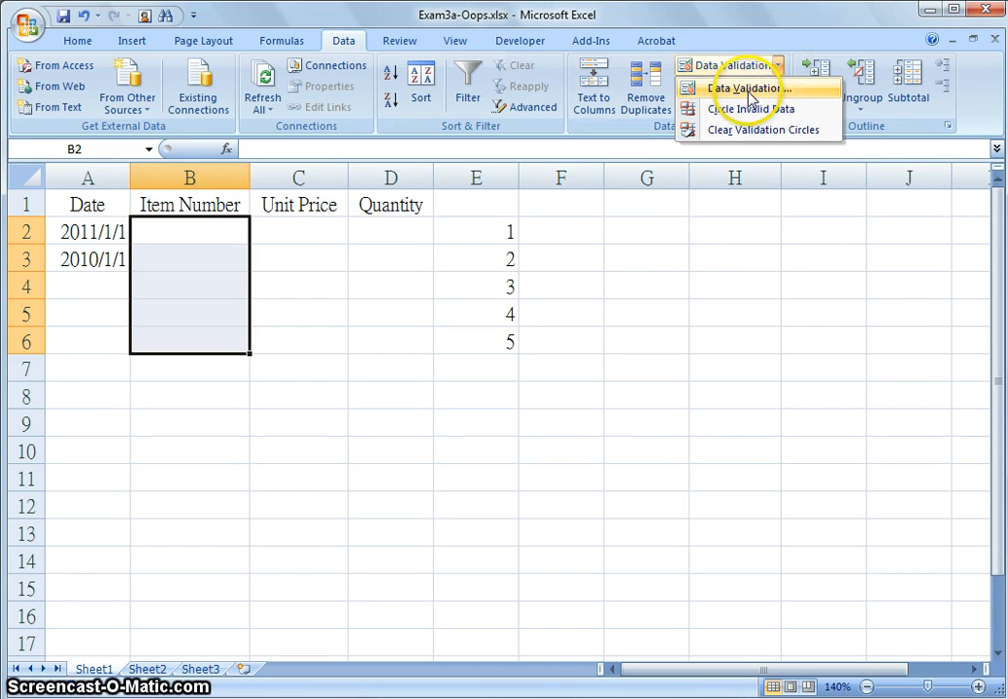
pyautogui.click(746, 88)
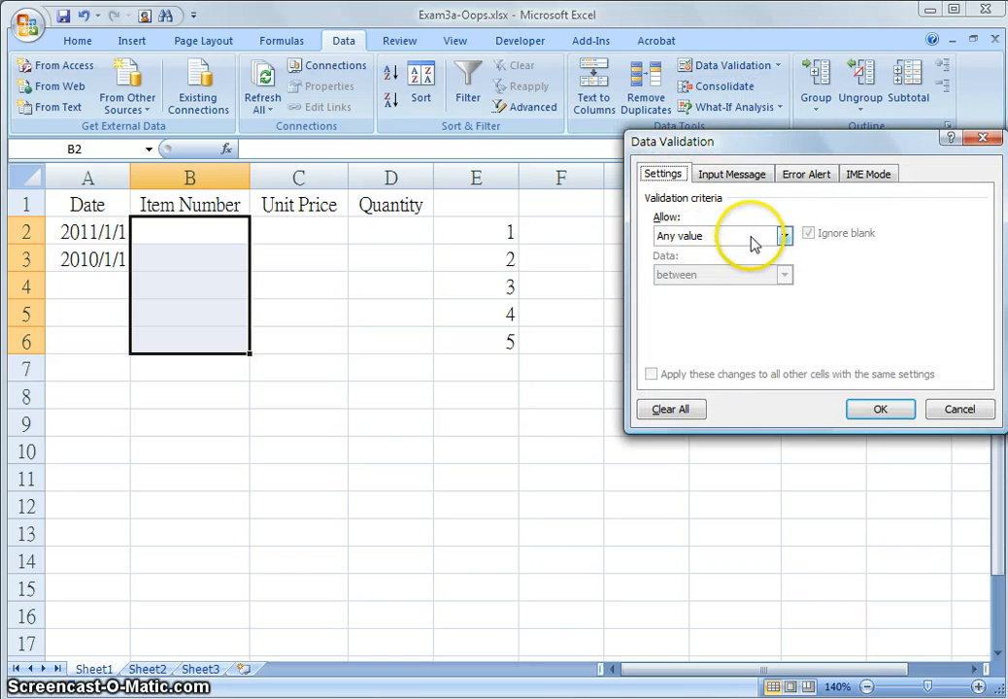
pyautogui.click(782, 236)
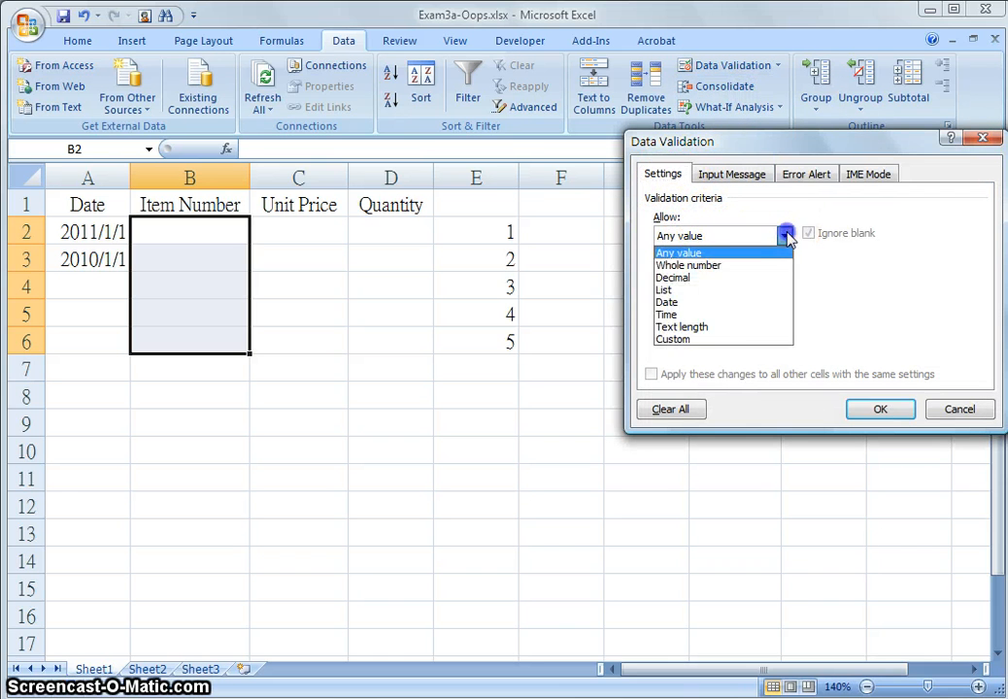
pyautogui.click(706, 294)
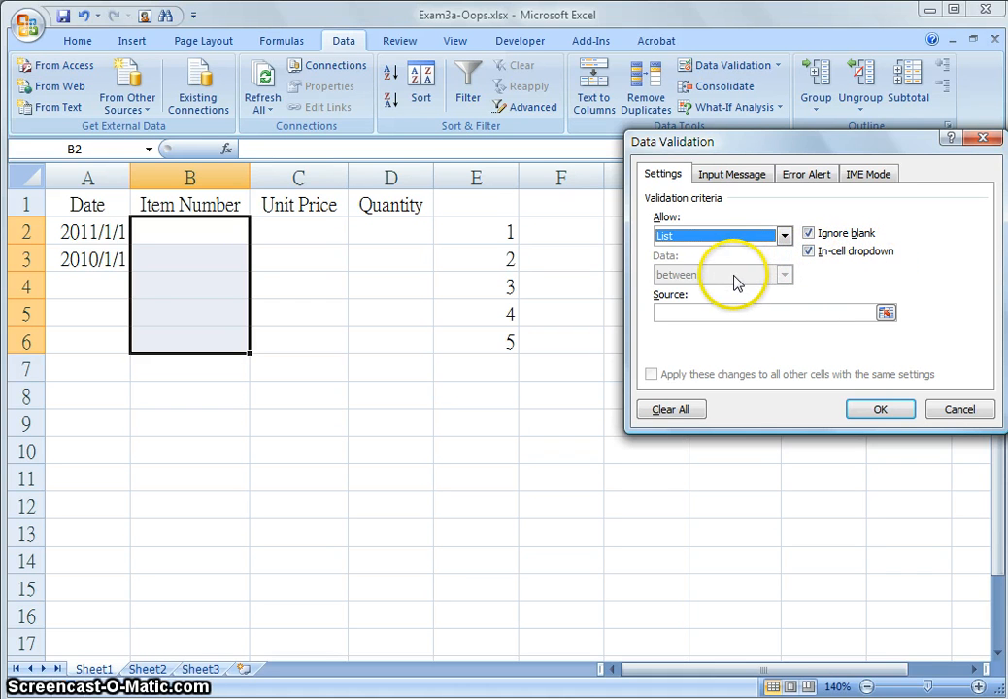
pyautogui.click(809, 313)
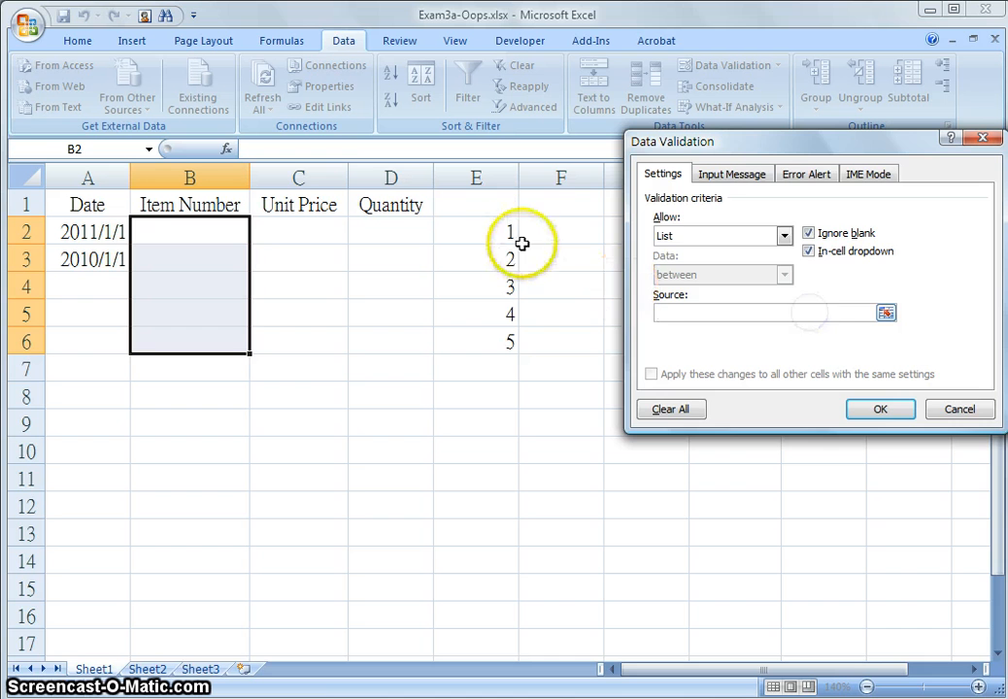
pyautogui.moveTo(496, 229); pyautogui.dragTo(495, 340)
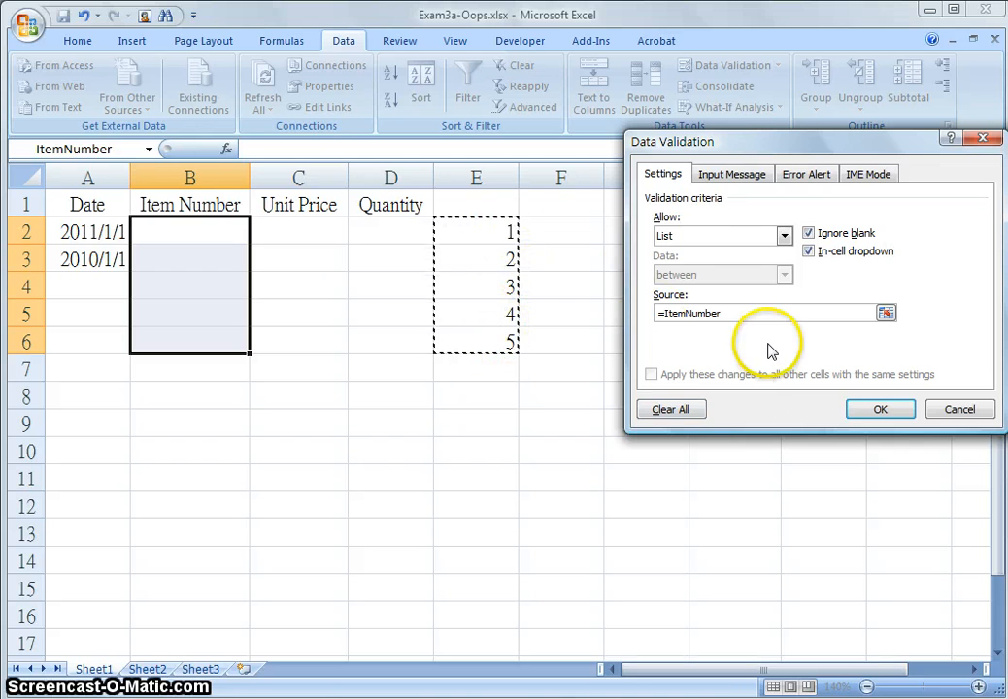
# Add the input message titled ItemNumber with the text "Please select an item"
pyautogui.click(733, 178)
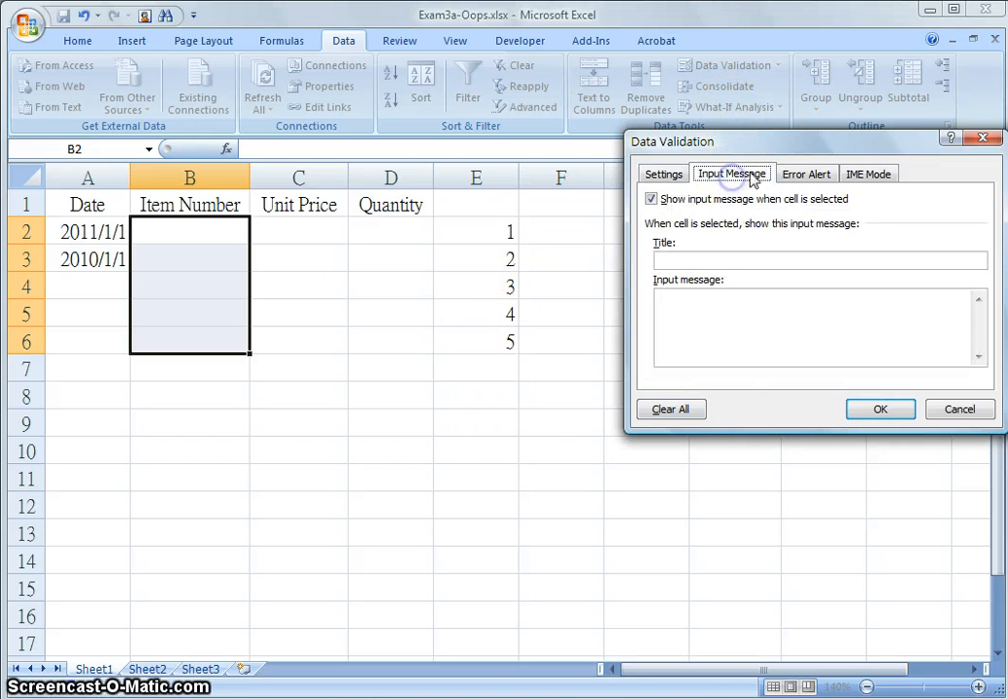
pyautogui.click(718, 259)
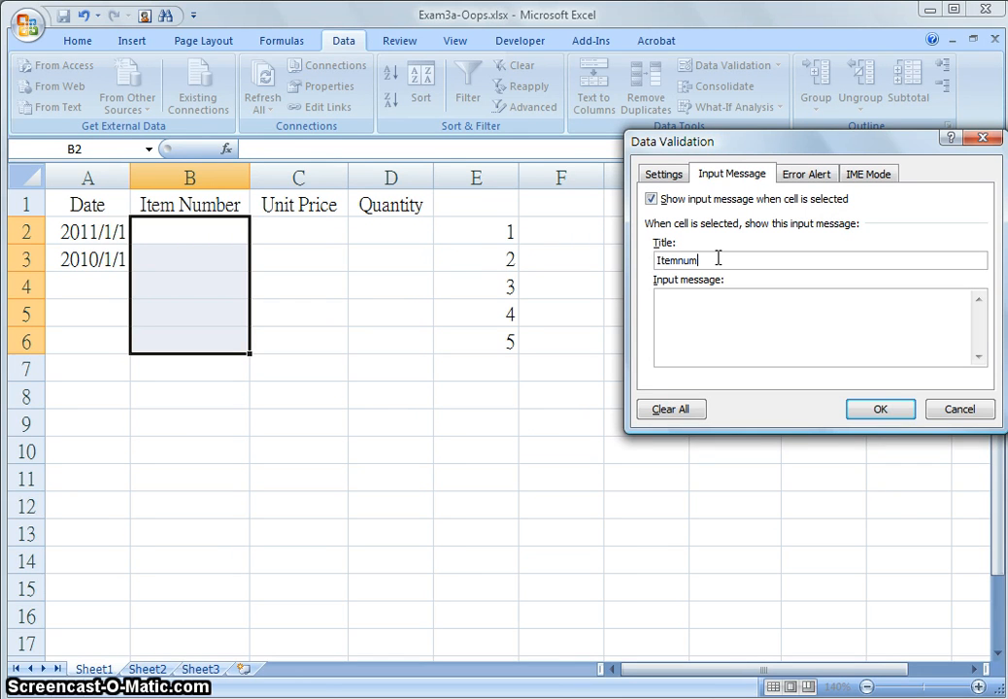
pyautogui.moveTo(721, 259); pyautogui.dragTo(687, 292)
pyautogui.click(684, 260)
pyautogui.click(689, 297)
pyautogui.write('Please select an item')
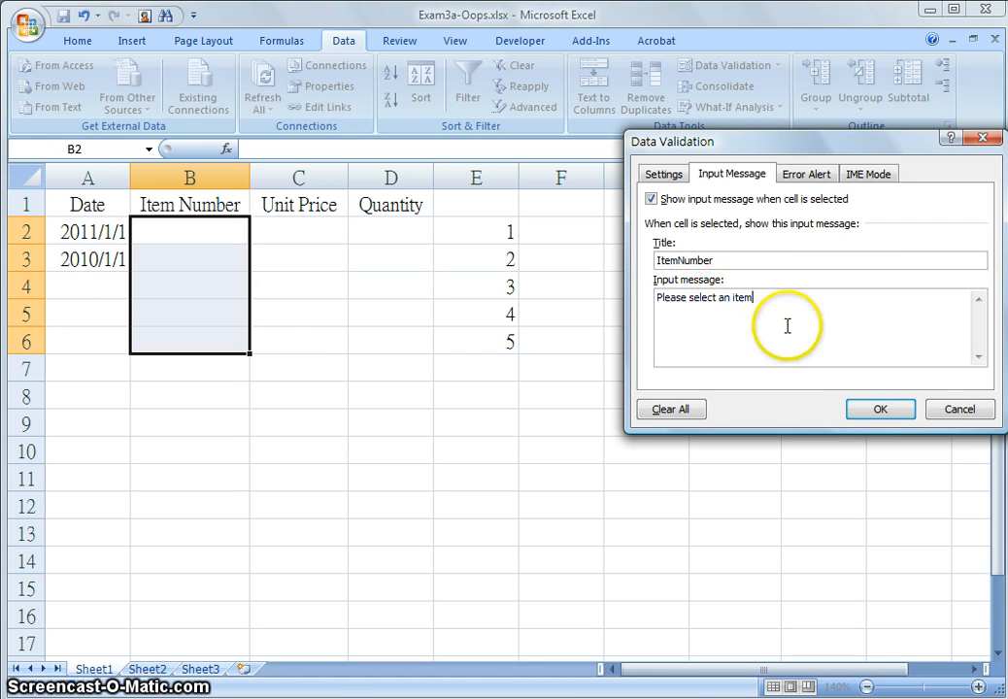
# Set a Stop error alert titled ItemNumber with message "Please select the right ItemNumber" and confirm the validation
pyautogui.click(808, 175)
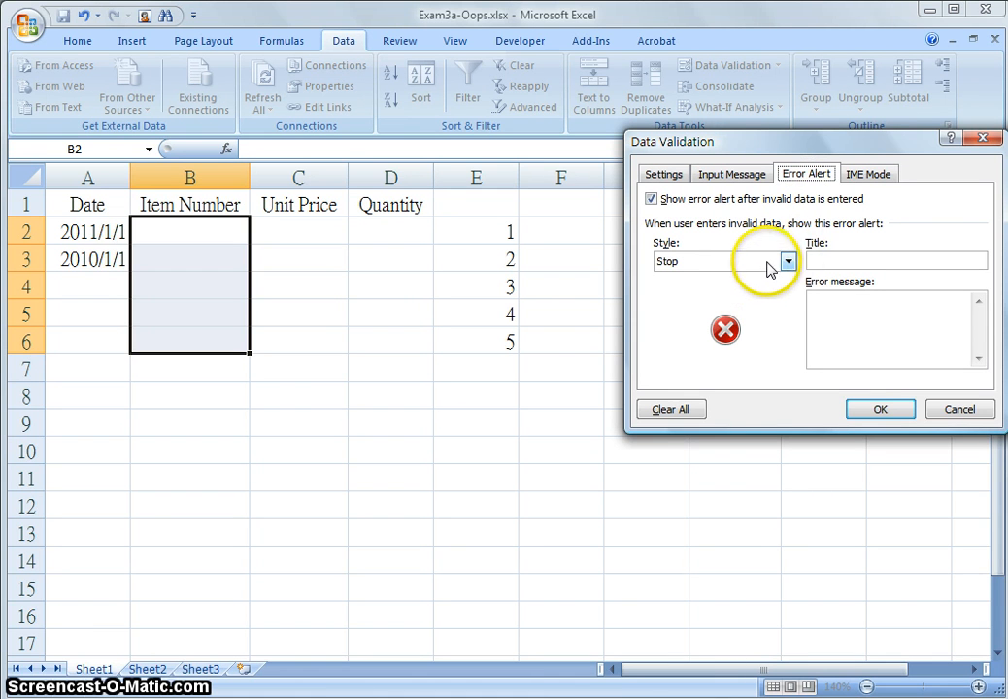
pyautogui.click(831, 261)
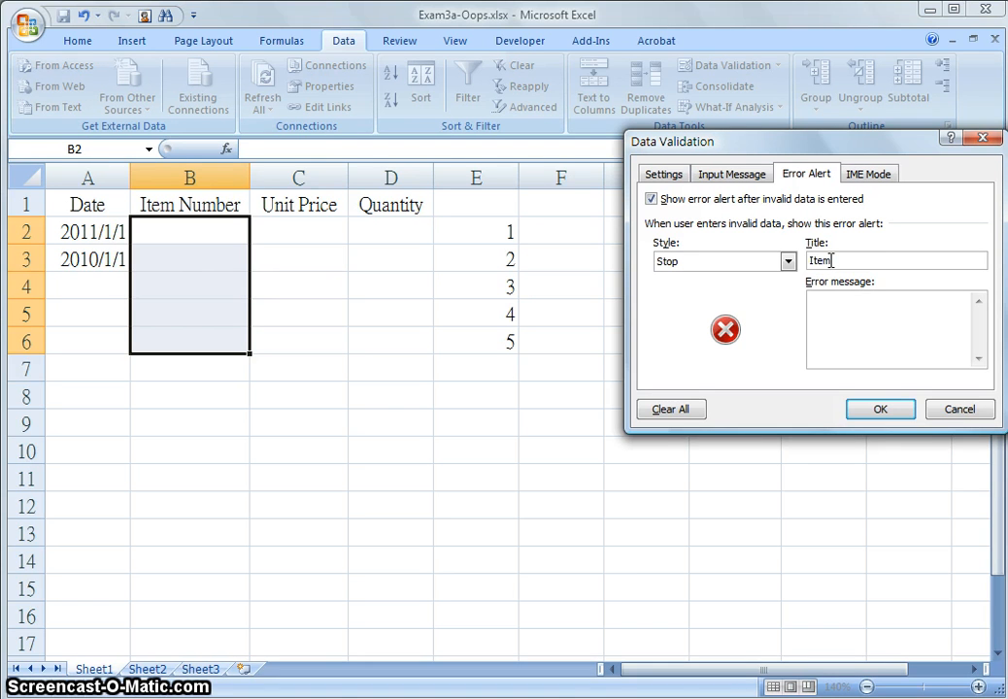
pyautogui.click(831, 308)
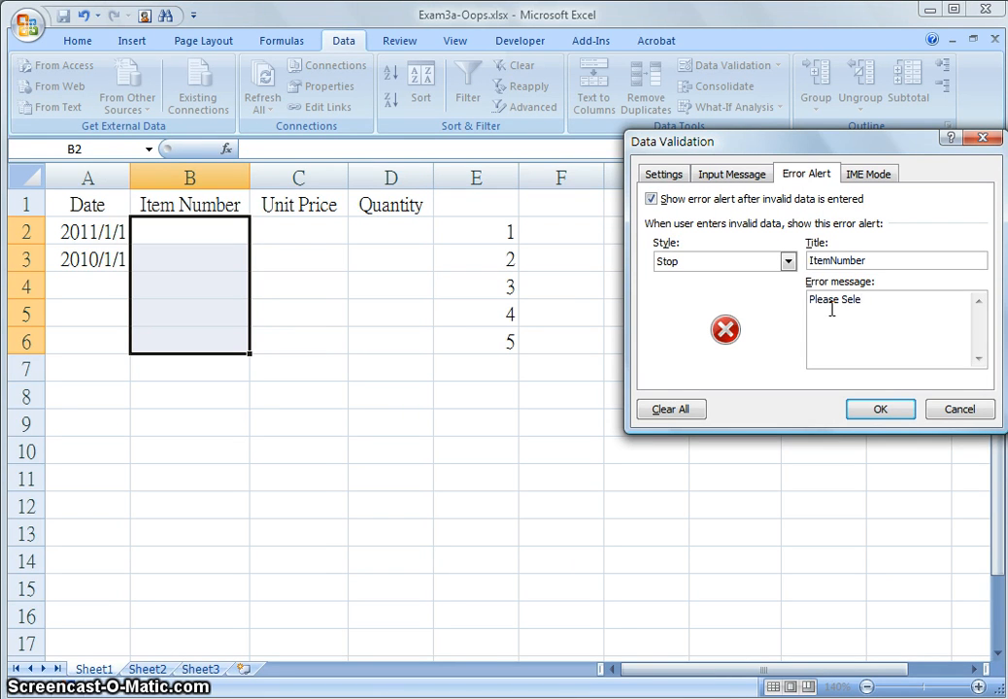
pyautogui.write('ec')
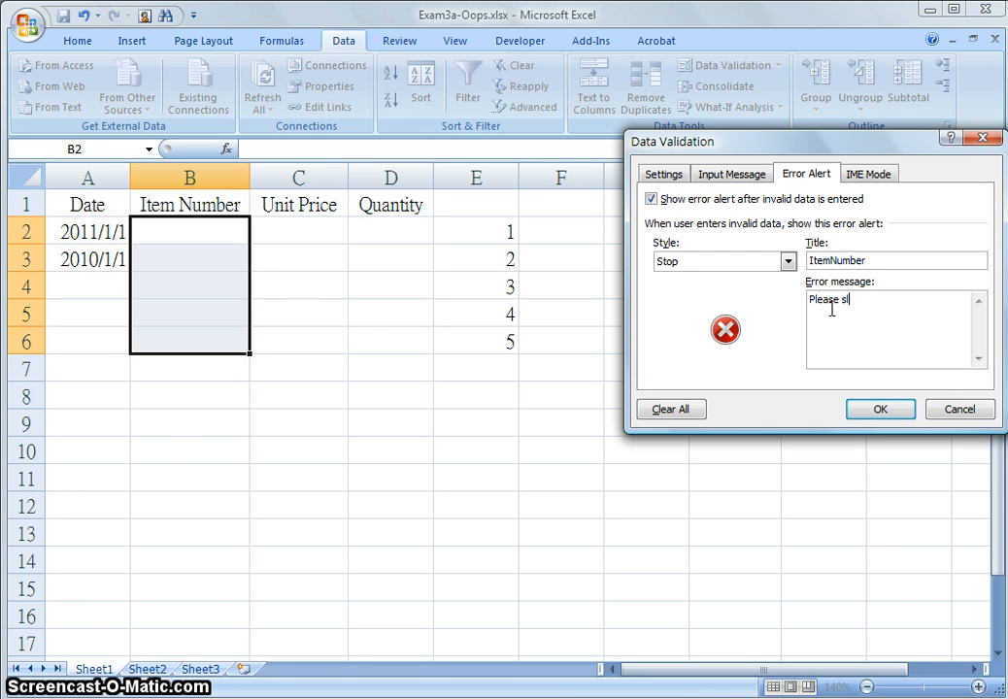
pyautogui.write('lect the right ItemNumber')
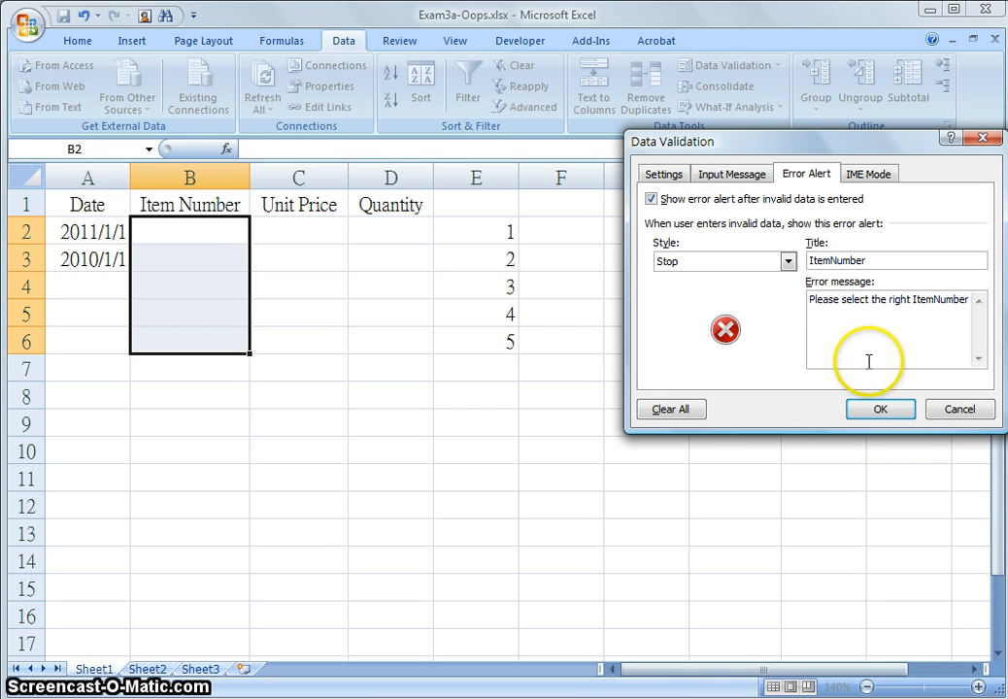
pyautogui.click(878, 409)
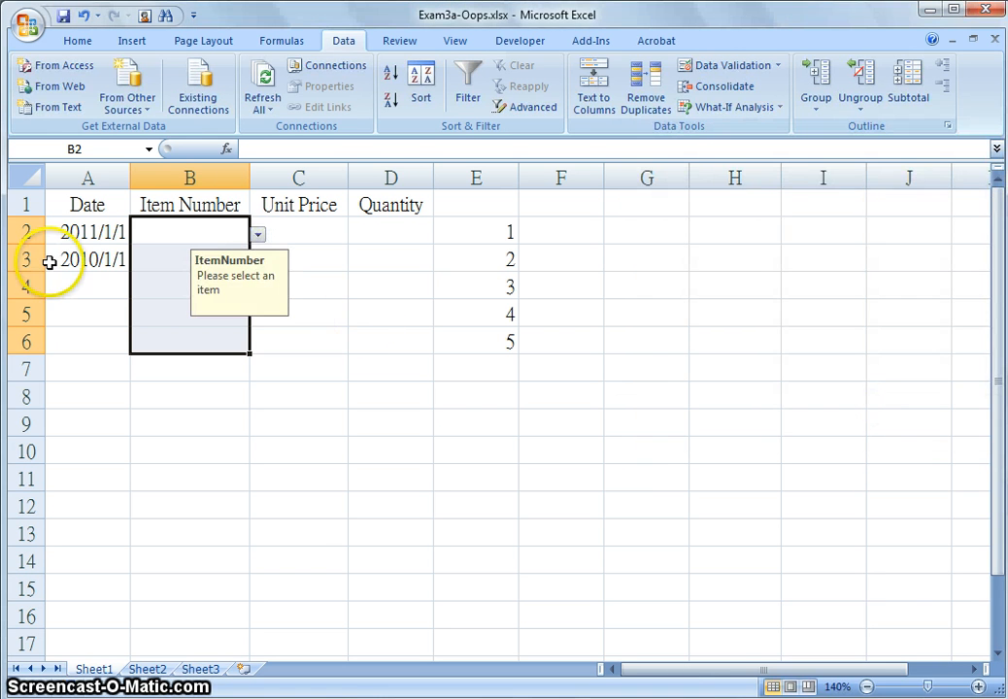
# Choose item number 1 from the dropdown list in B2
pyautogui.click(234, 233)
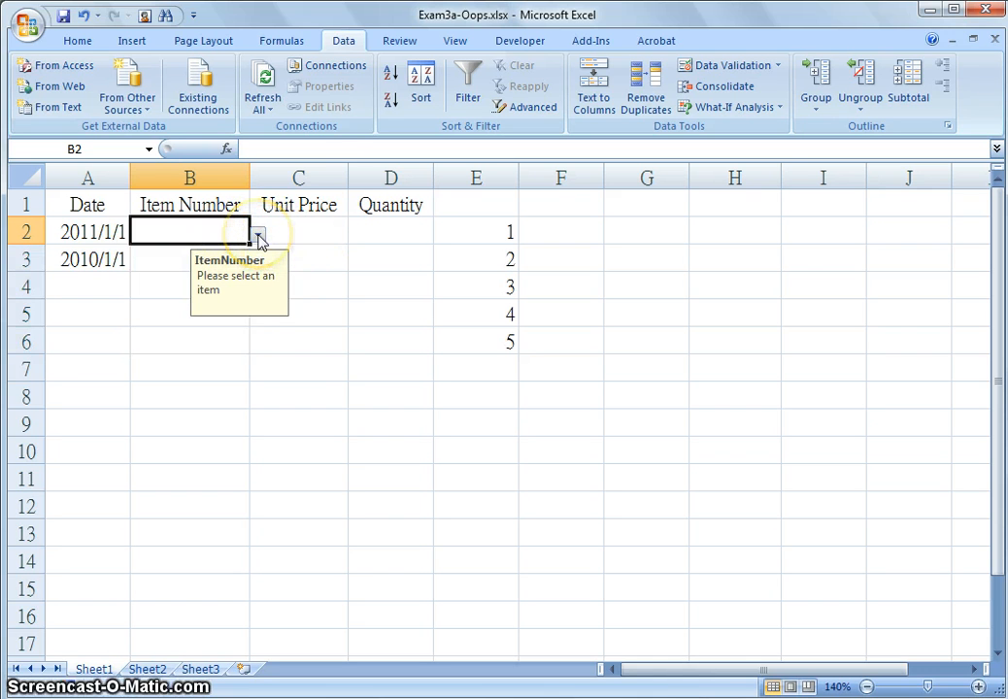
pyautogui.click(258, 236)
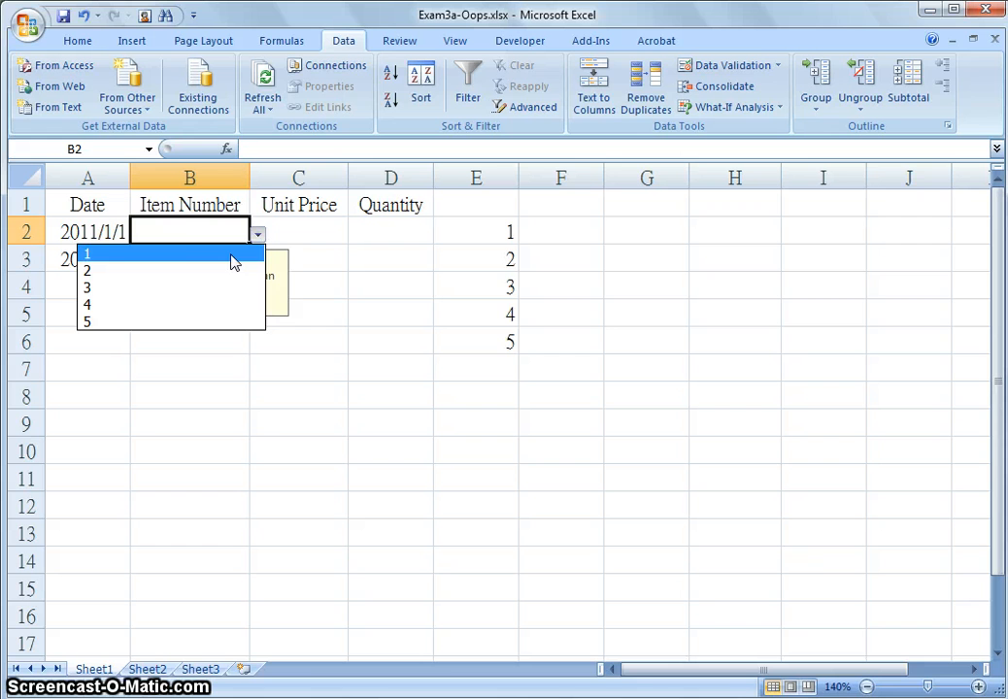
pyautogui.click(233, 254)
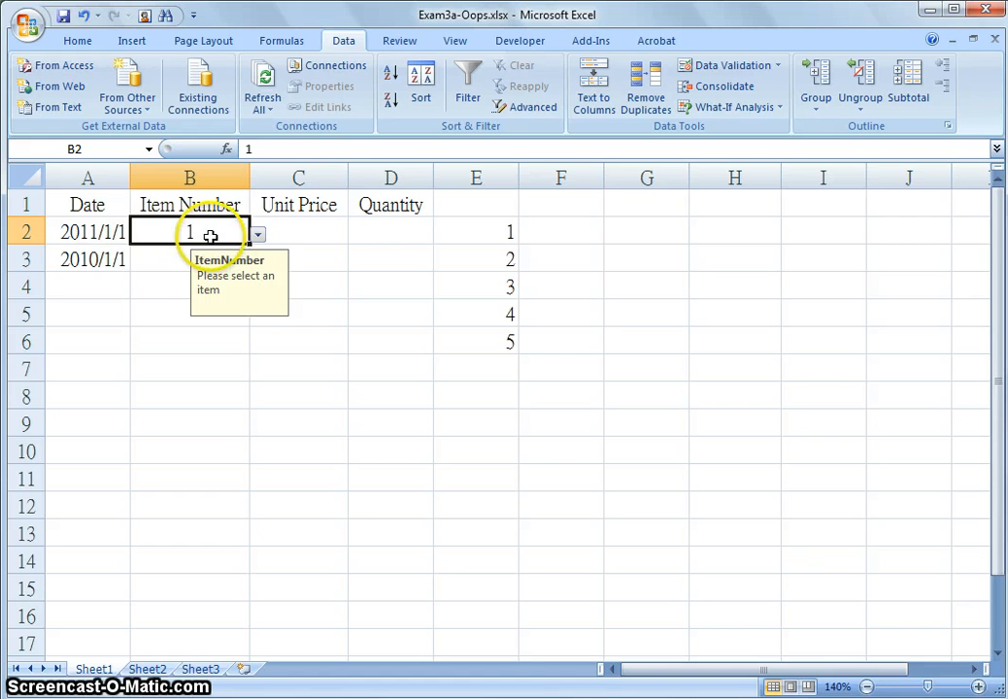
# Apply Decimal validation to C2:C6 between a minimum of 1.0 and a maximum value
pyautogui.click(324, 206)
pyautogui.click(324, 227)
pyautogui.moveTo(321, 228); pyautogui.dragTo(322, 334)
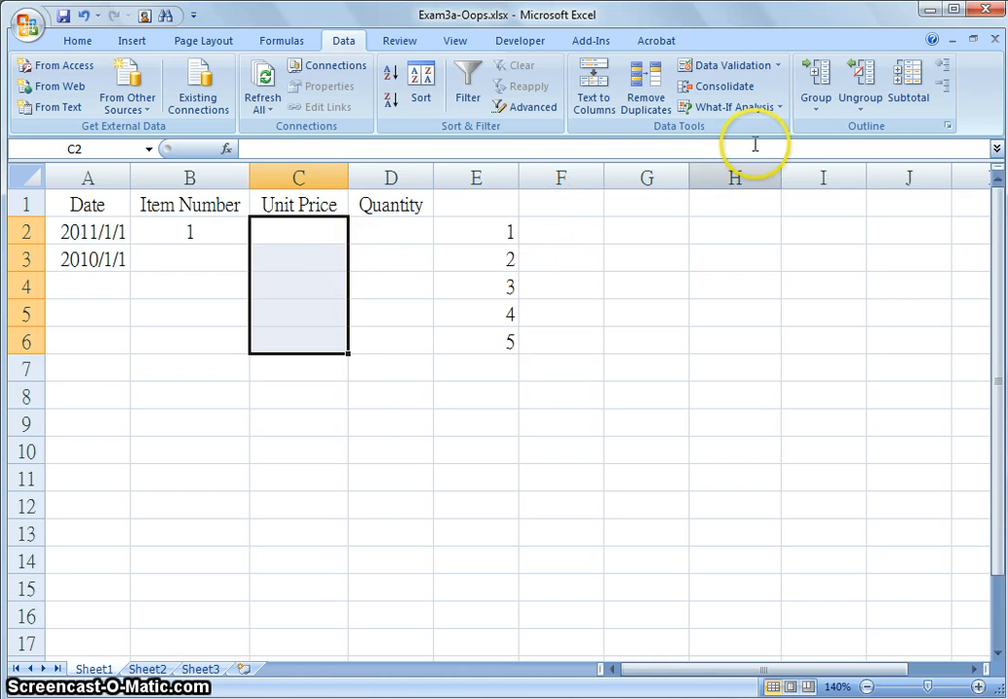
pyautogui.click(776, 67)
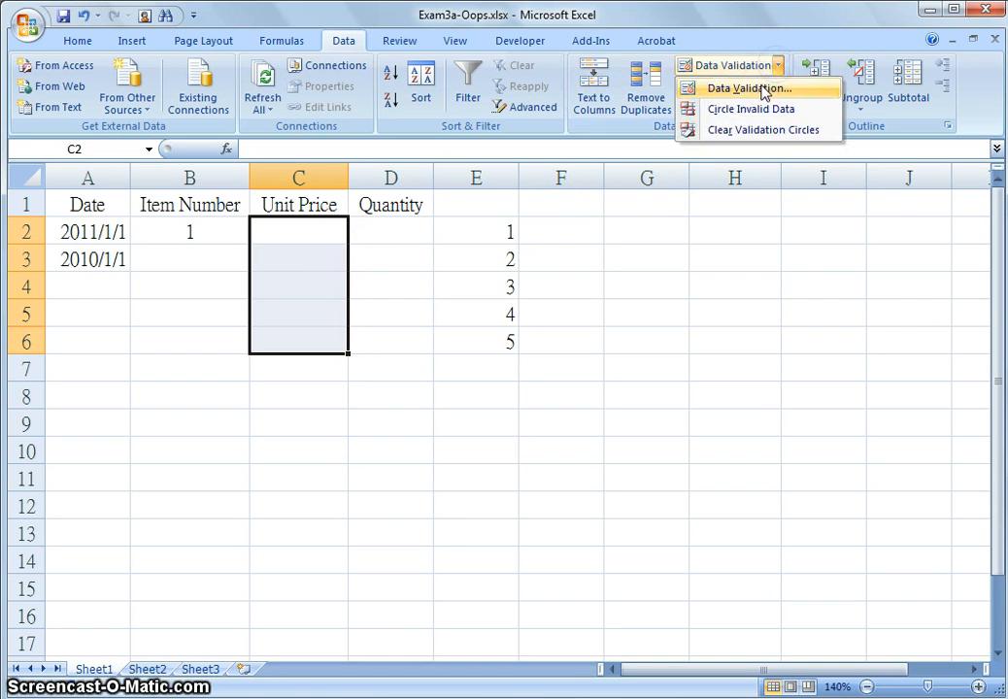
pyautogui.click(761, 90)
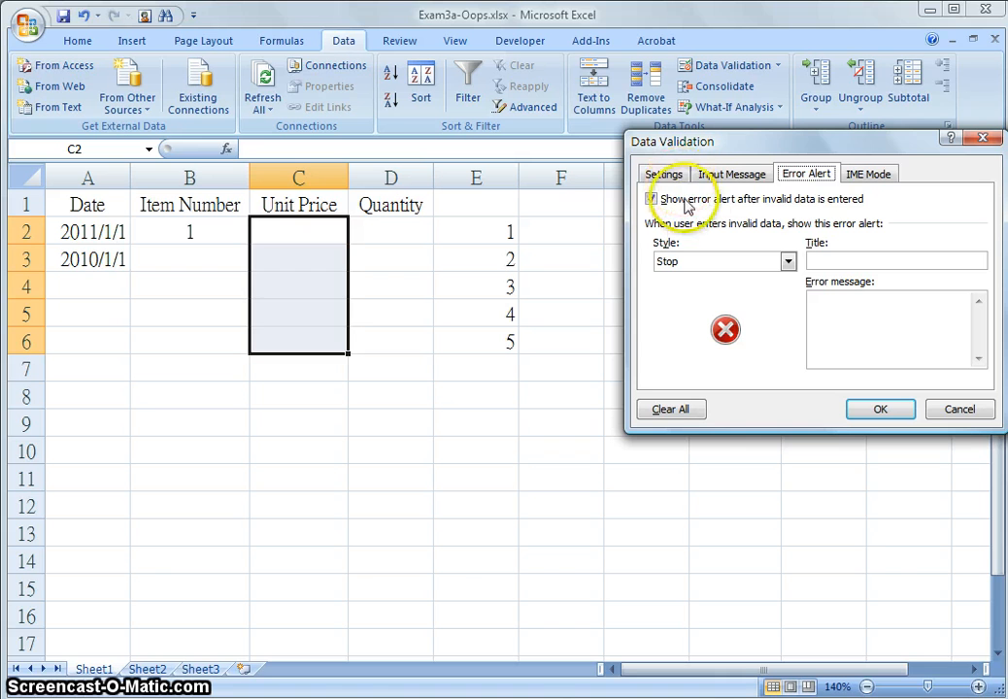
pyautogui.click(671, 174)
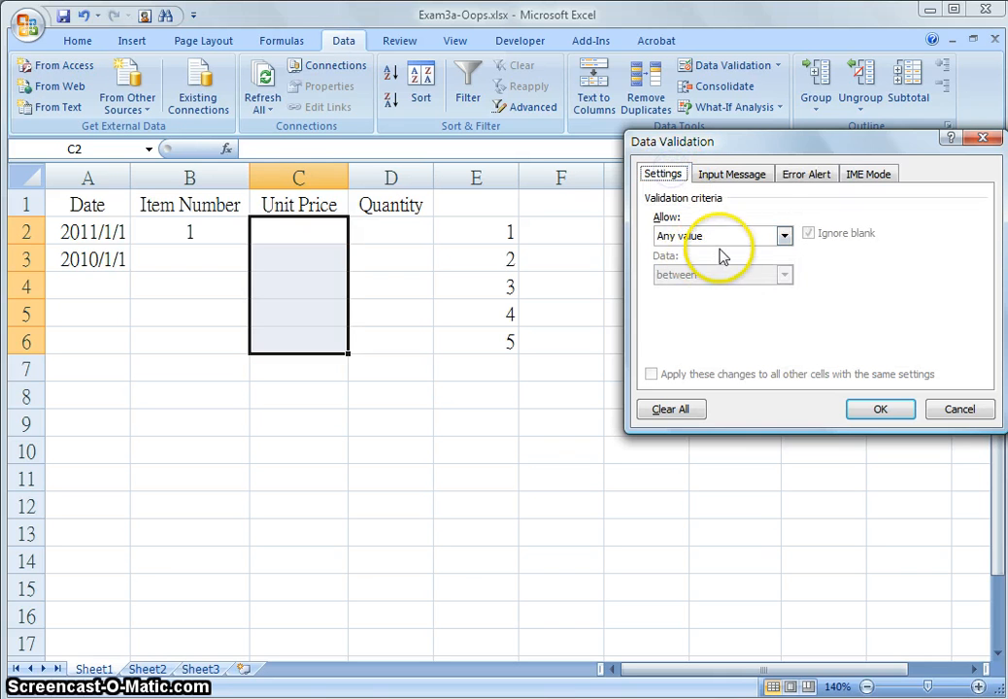
pyautogui.click(786, 237)
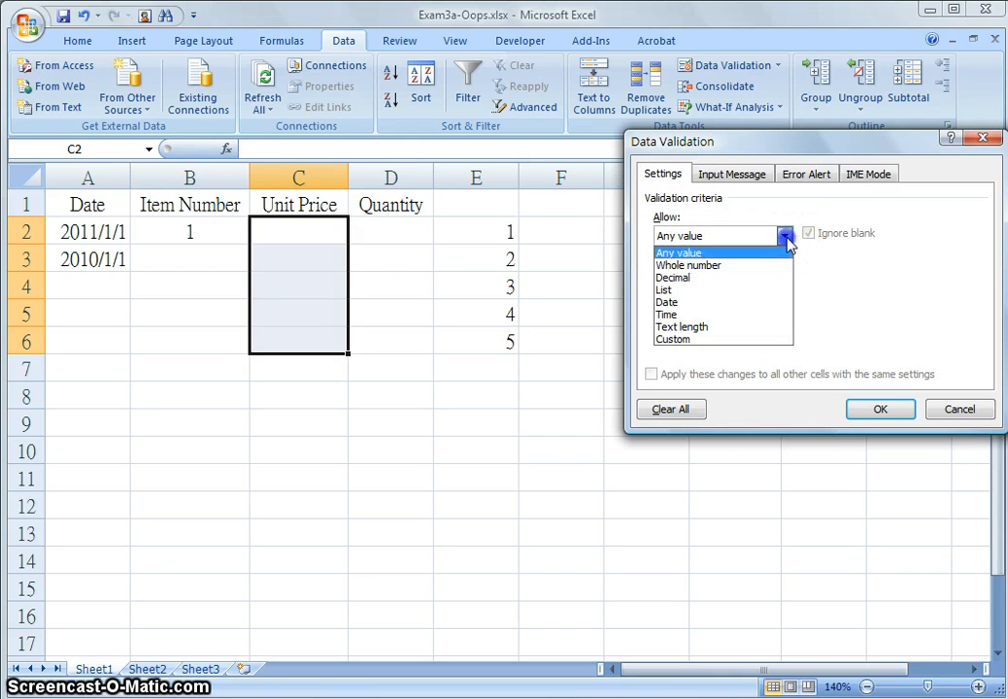
pyautogui.click(735, 279)
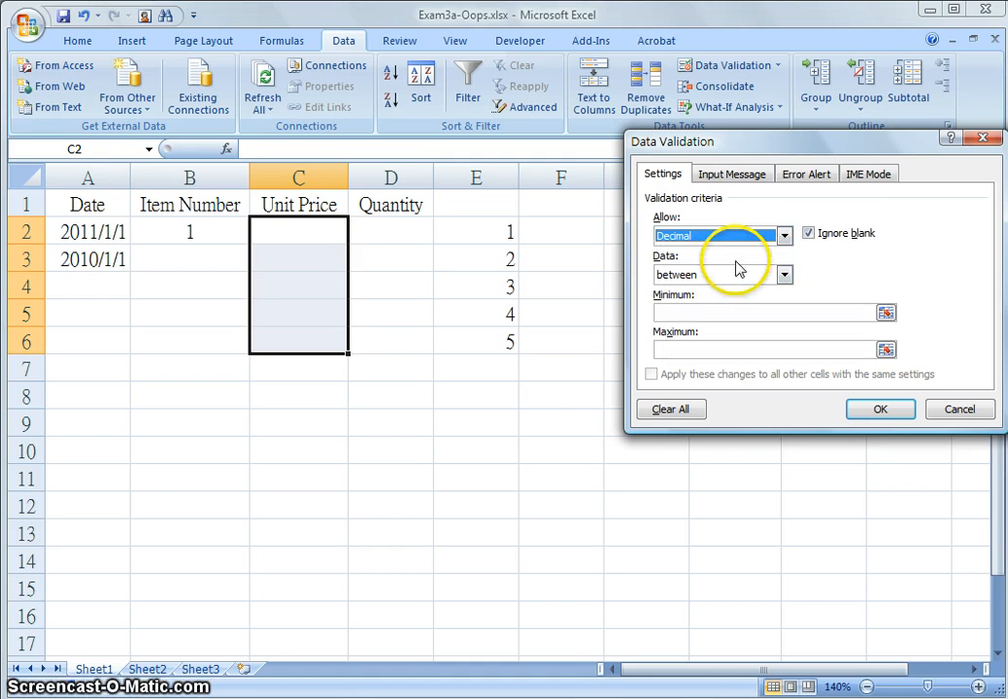
pyautogui.click(749, 314)
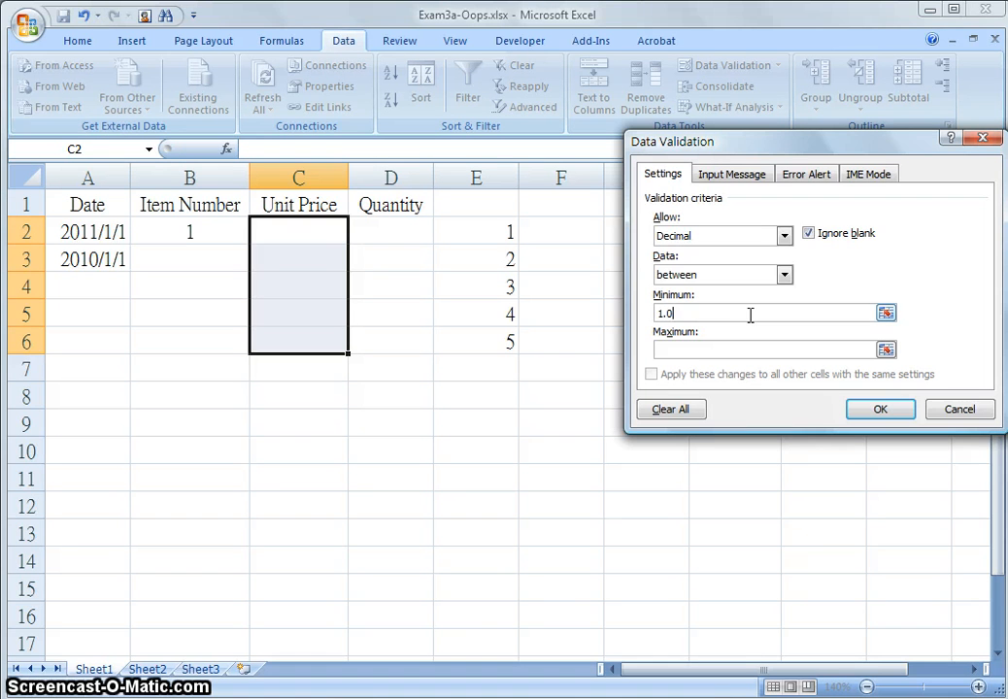
pyautogui.click(753, 350)
# Add the input message titled Unit Price with the text "Please intput the Unit price"
pyautogui.click(754, 175)
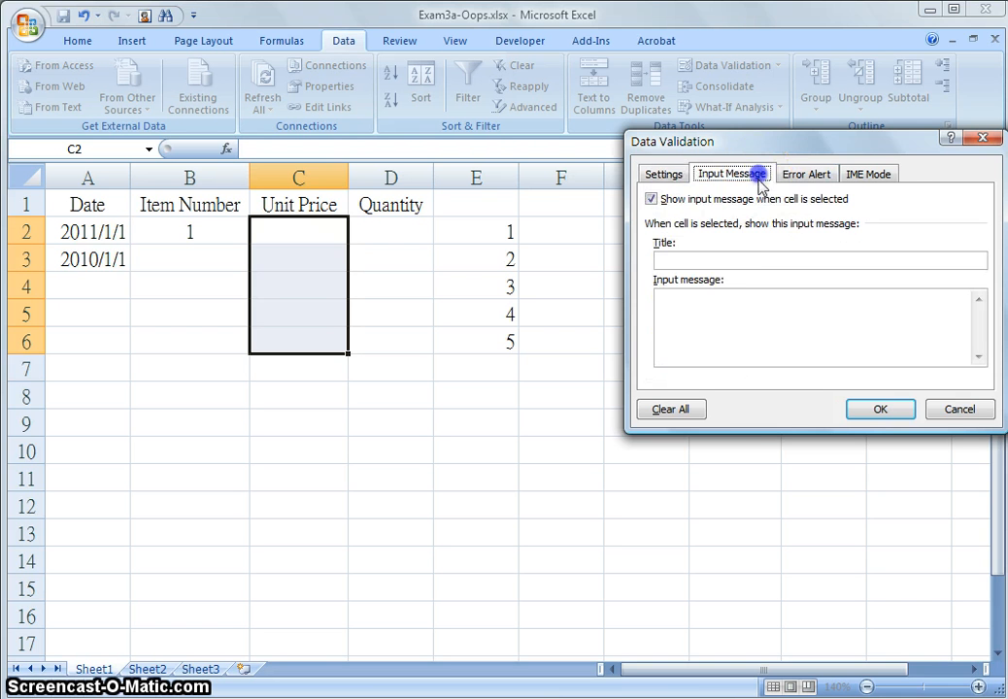
pyautogui.click(735, 261)
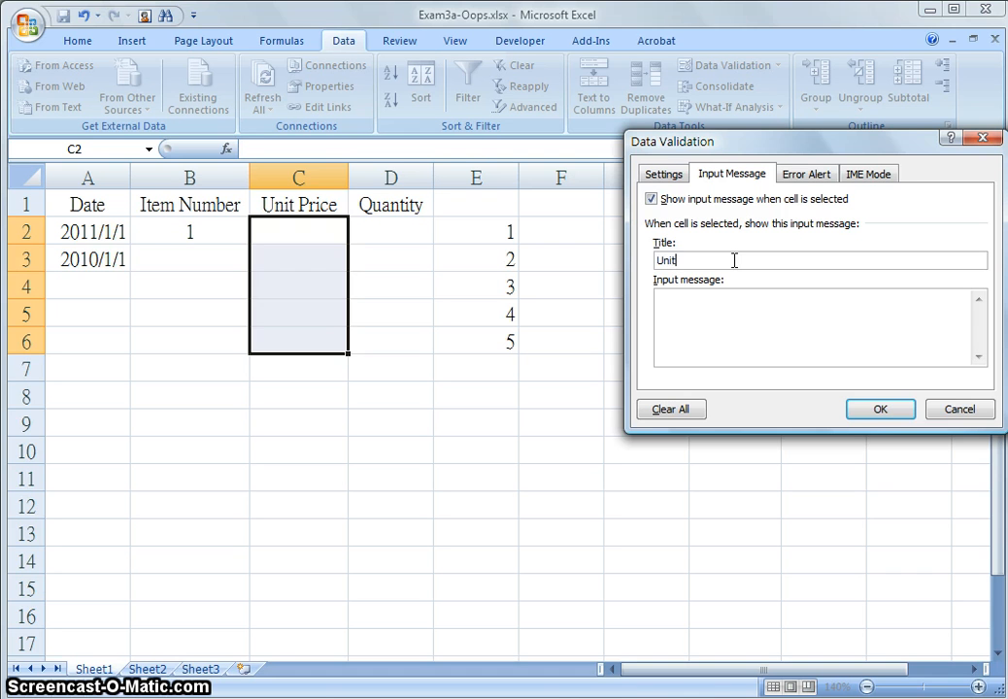
pyautogui.write('Unit Price')
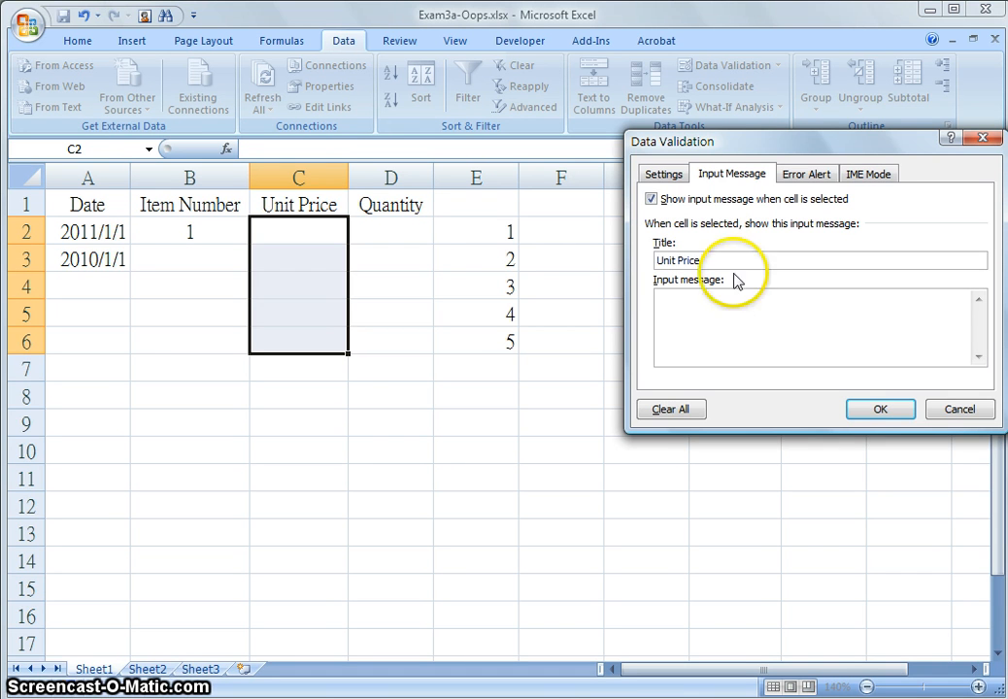
pyautogui.click(733, 299)
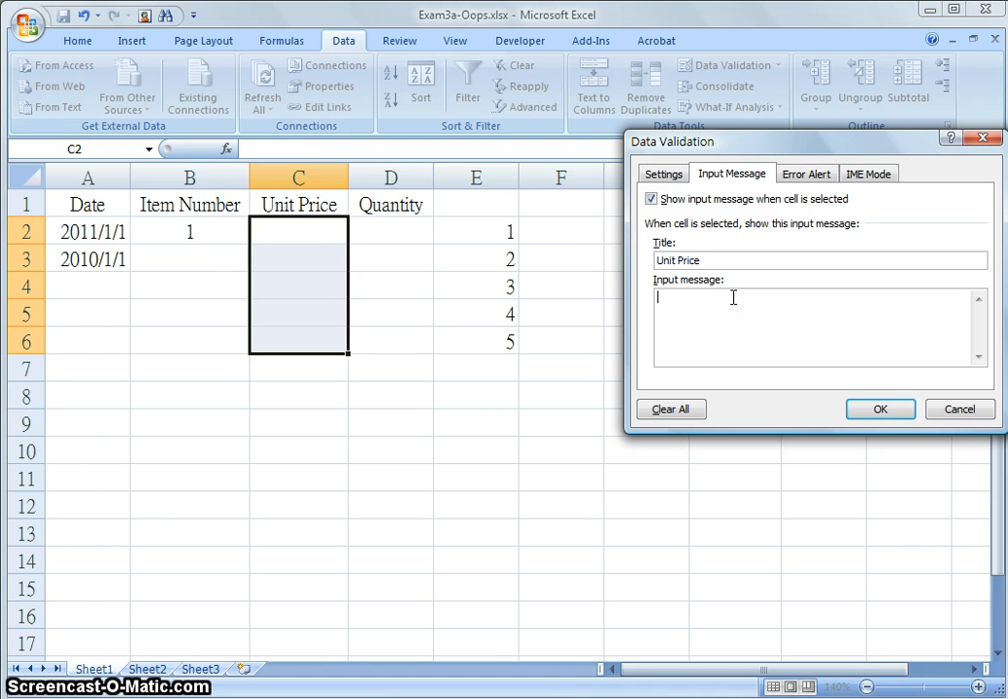
pyautogui.write('Please intput the Unit price')
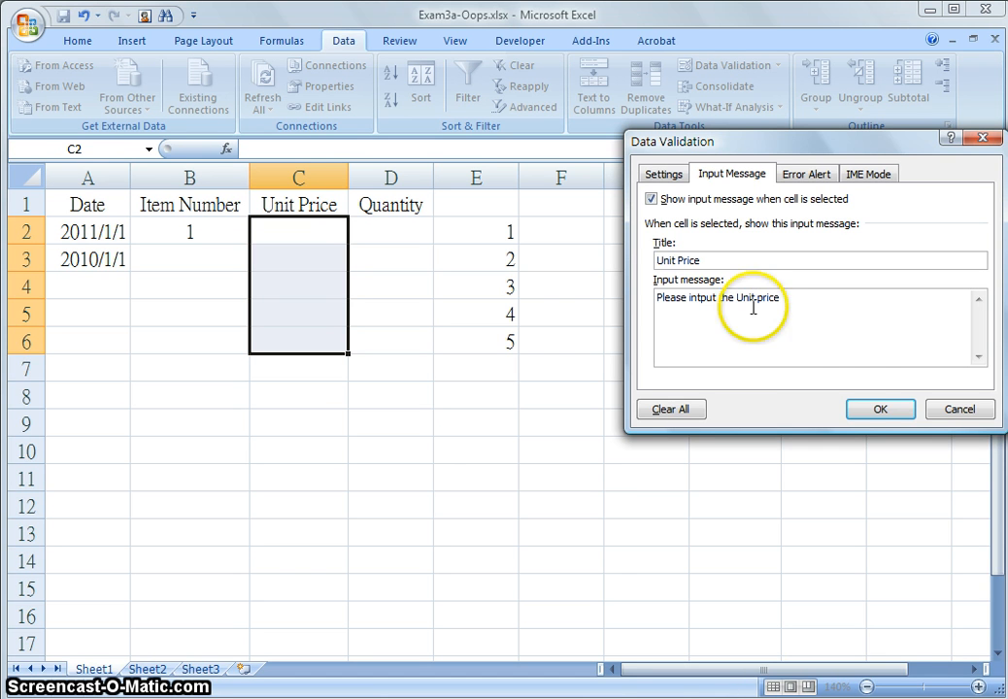
# Set a Stop error alert titled Unitprice with message "Please Input the Price between 1.00 to 5.00" and confirm the validation
pyautogui.click(807, 173)
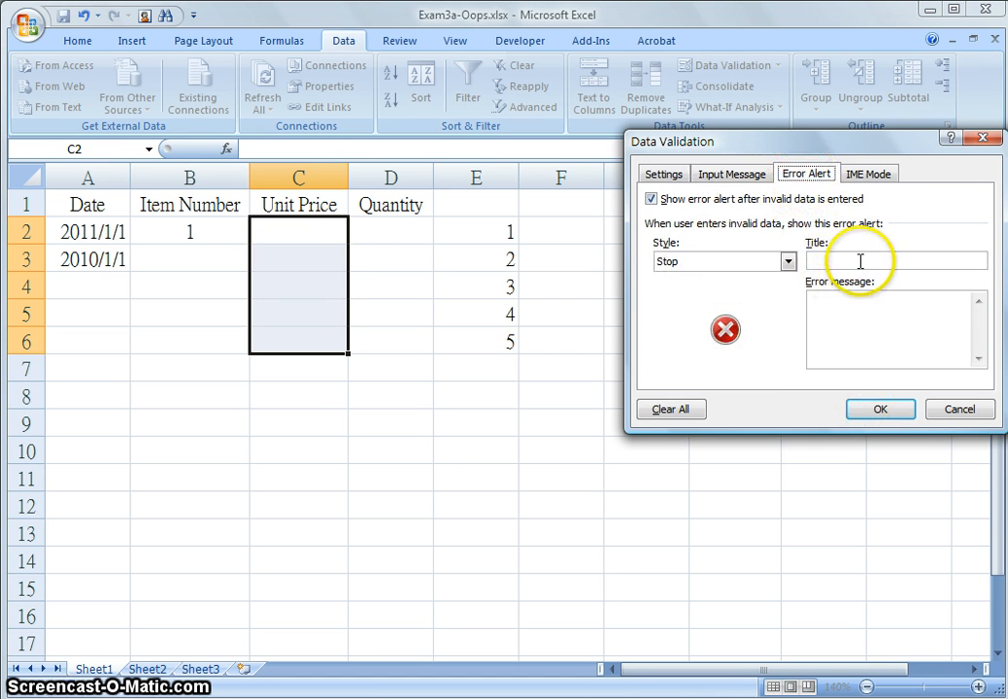
pyautogui.click(861, 261)
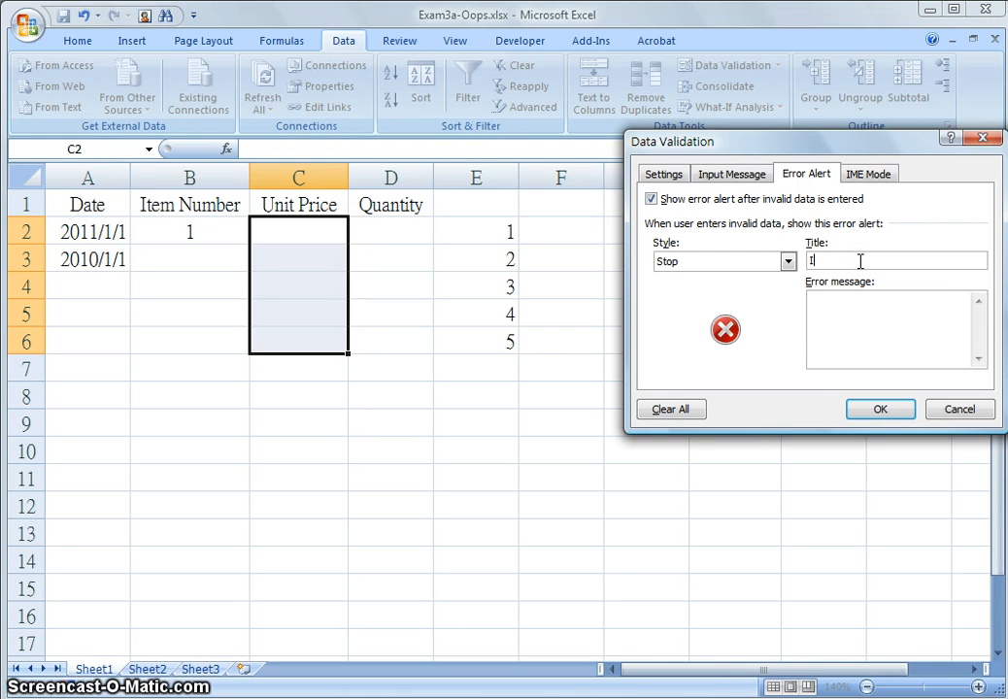
pyautogui.write('Unit')
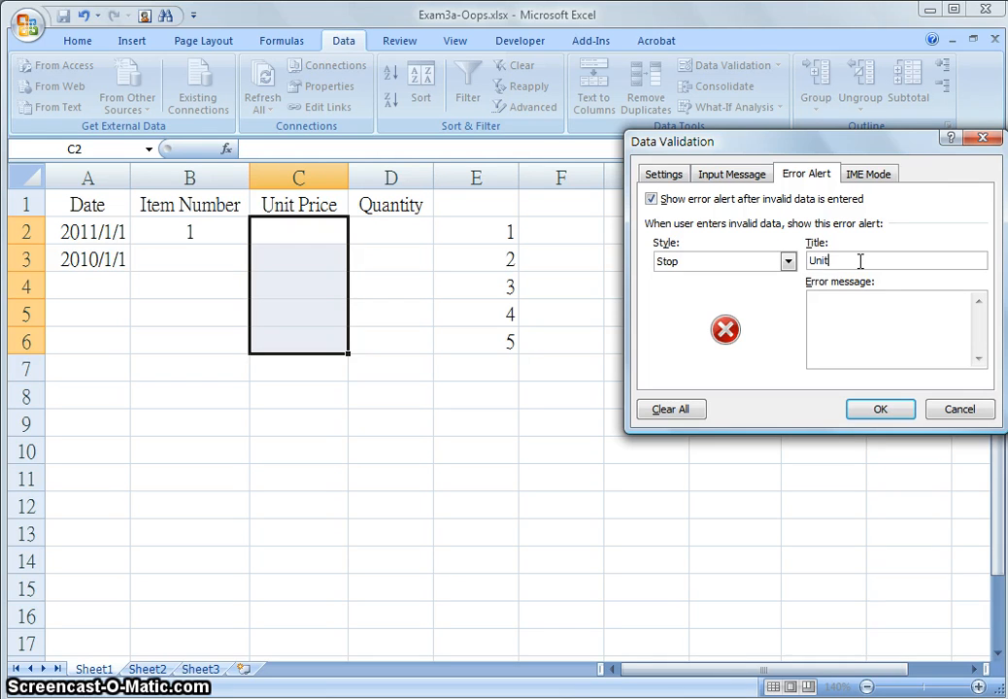
pyautogui.click(864, 260)
pyautogui.write('pr')
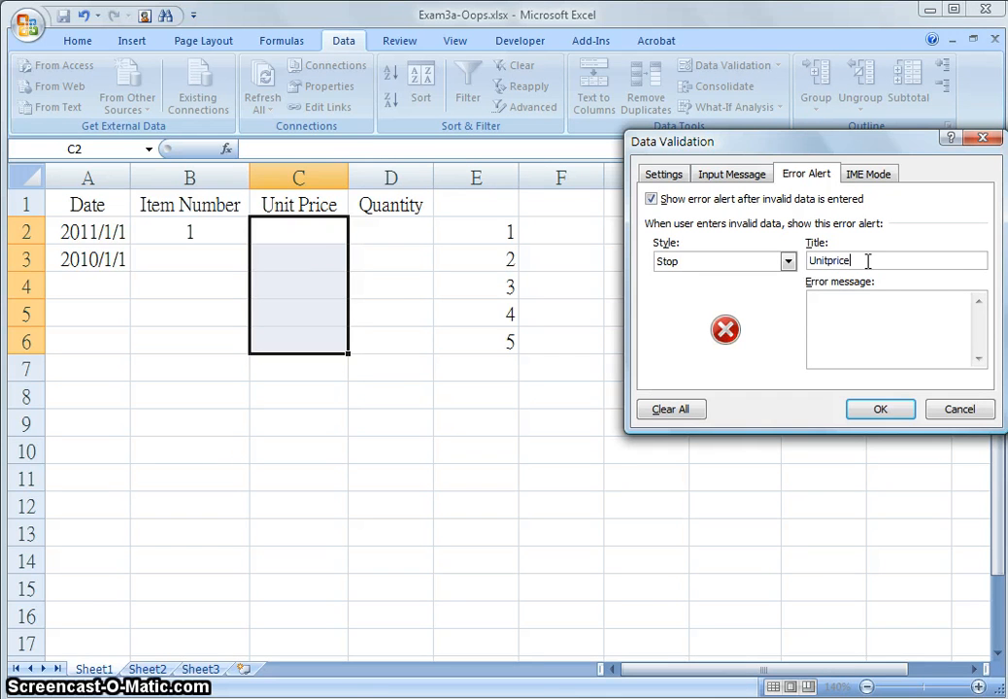
pyautogui.write('ice')
pyautogui.click(847, 306)
pyautogui.write('Inu')
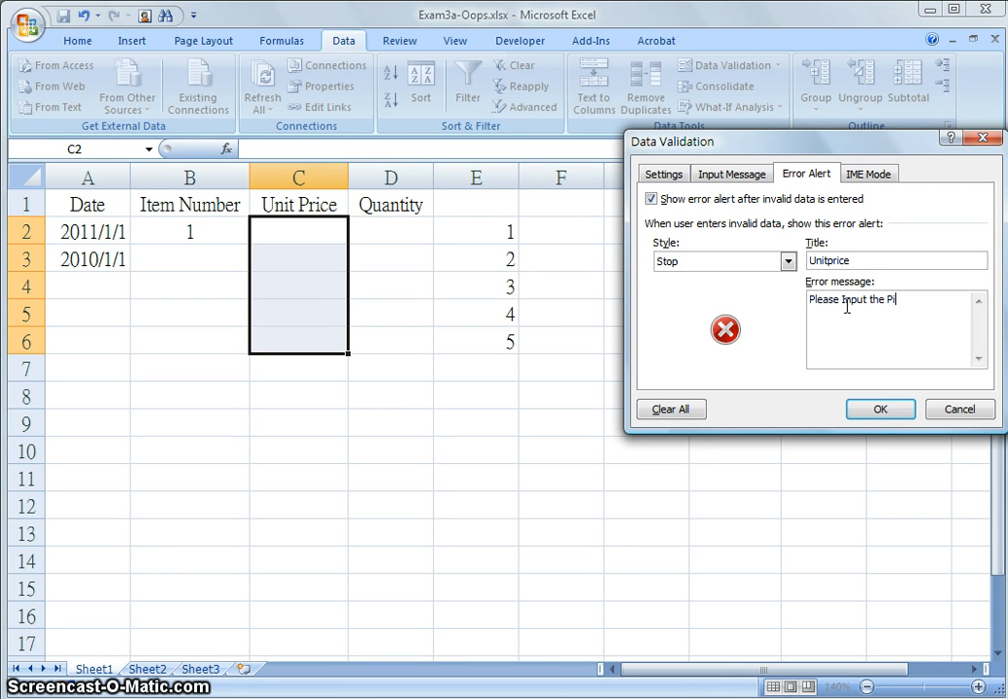
pyautogui.write('=r')
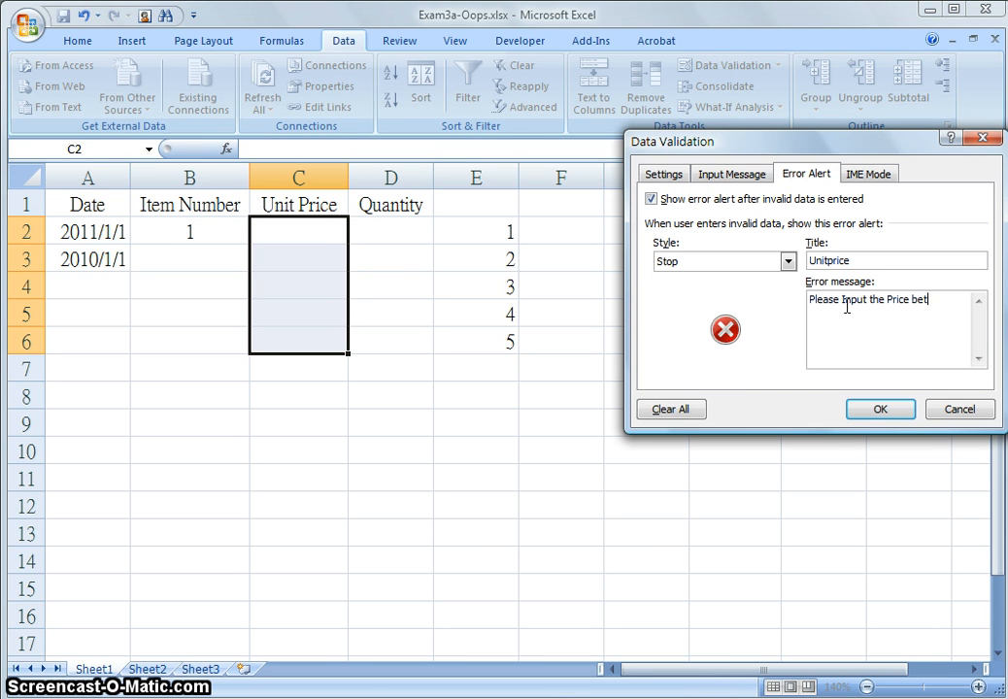
pyautogui.write('en 1.00 to')
pyautogui.write('5.00')
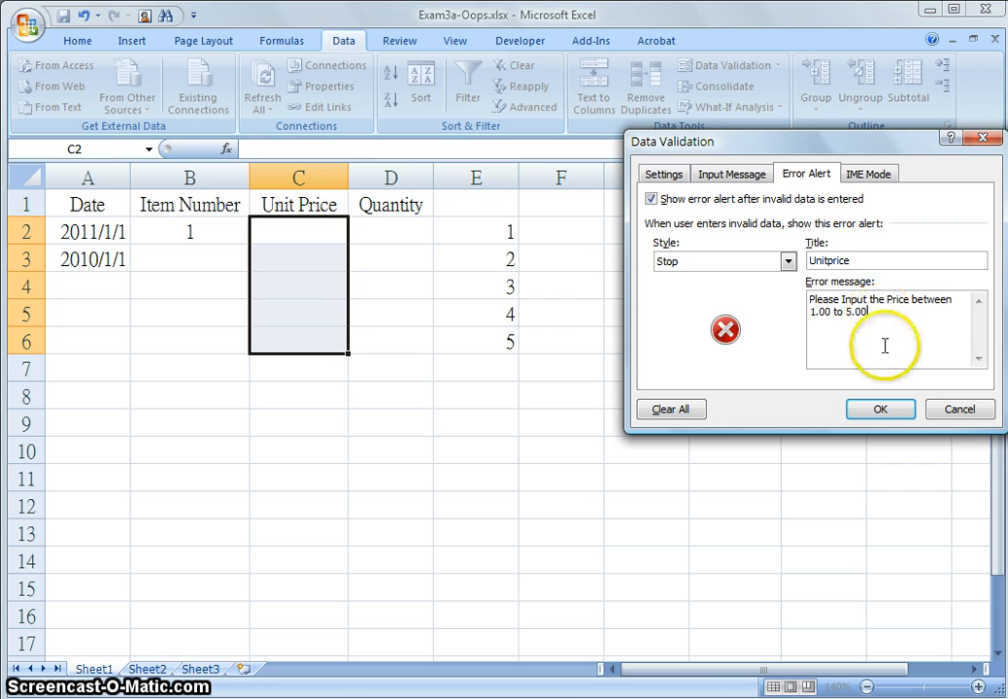
pyautogui.click(884, 410)
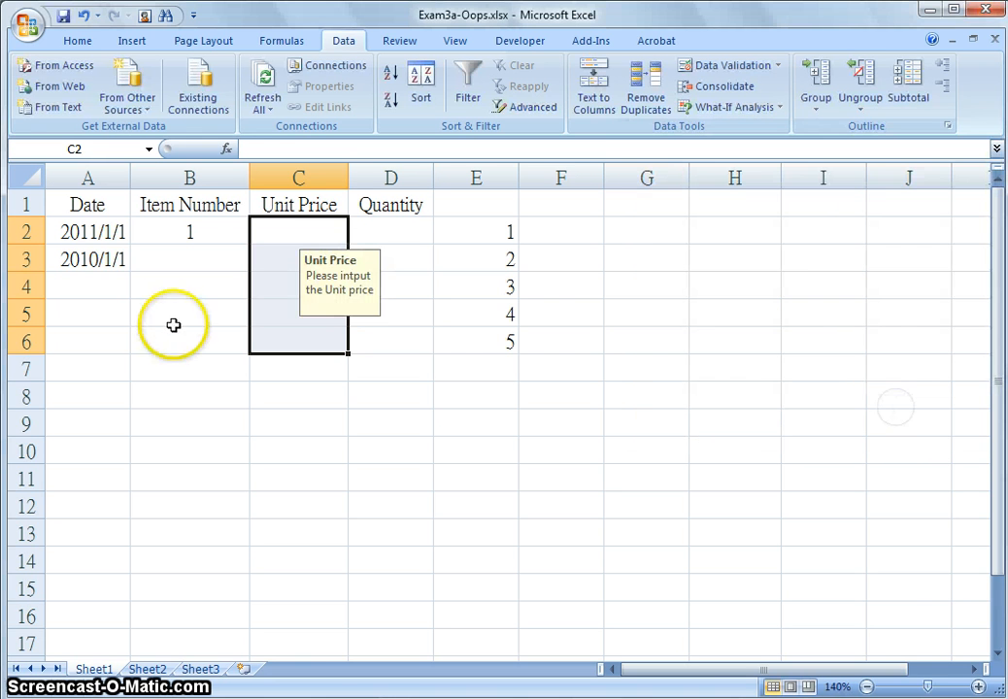
# Enter 2 as the unit price in C2
pyautogui.click(288, 236)
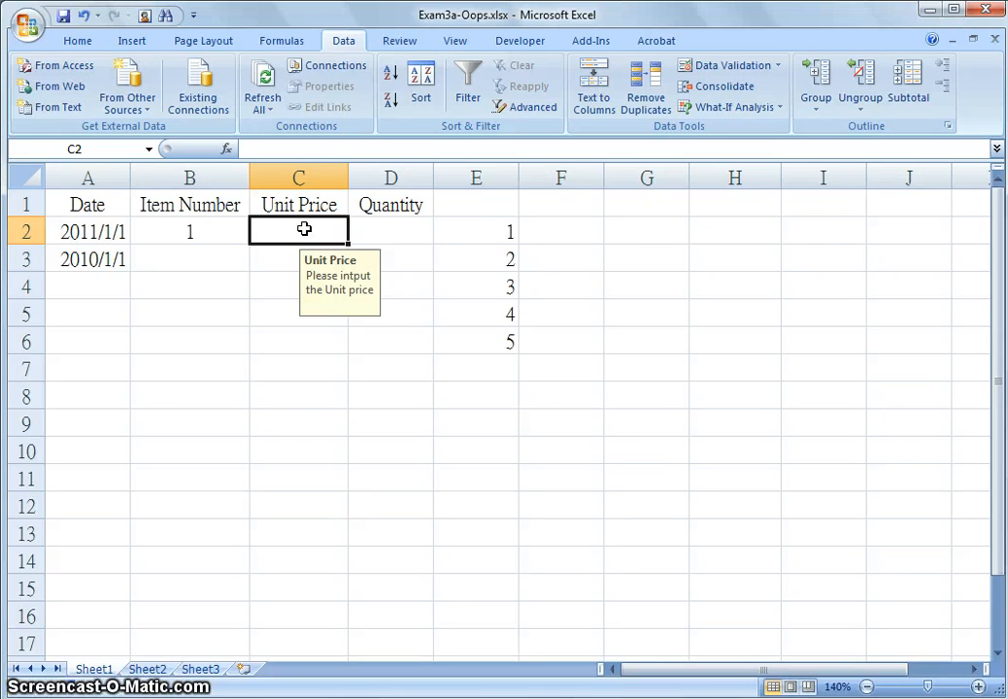
pyautogui.write('2')
pyautogui.press('Return')
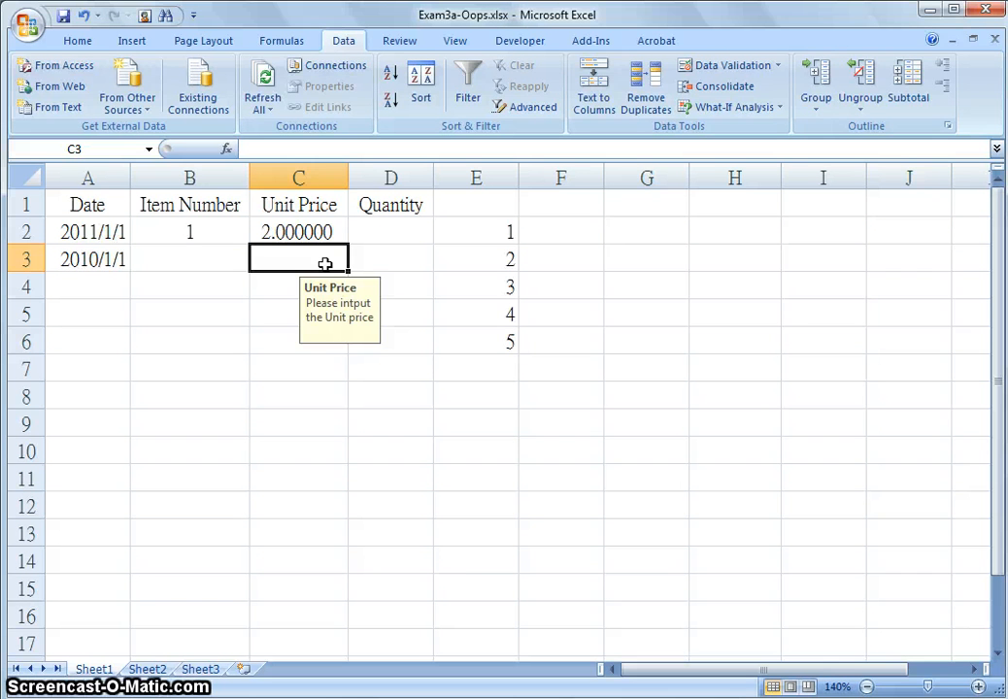
# Try entering 6 in C3 and cancel the error alert
pyautogui.write('6')
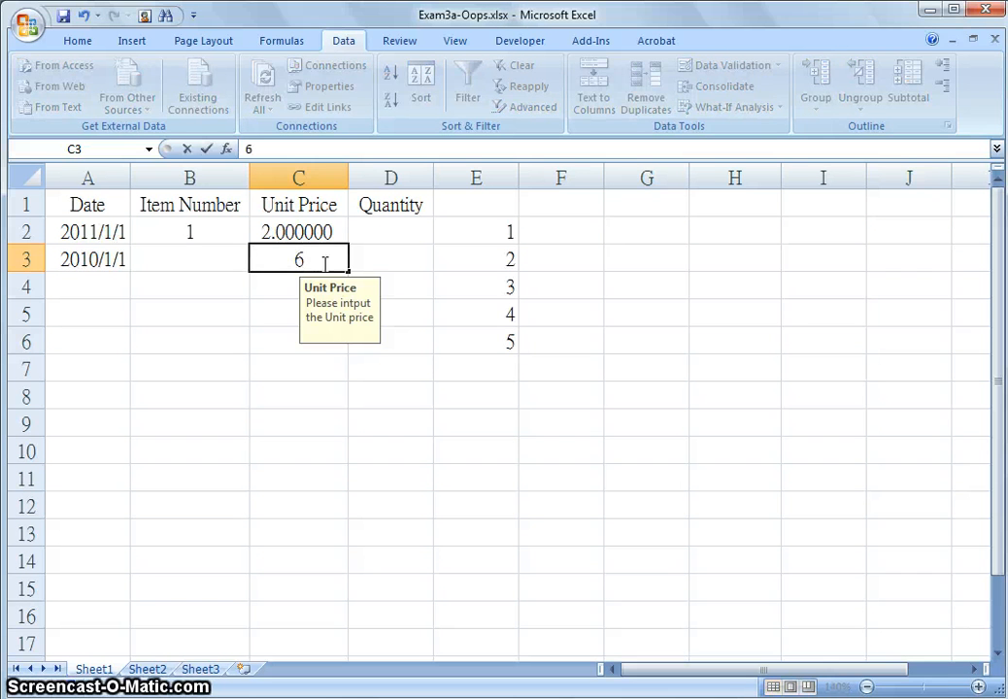
pyautogui.press('Return')
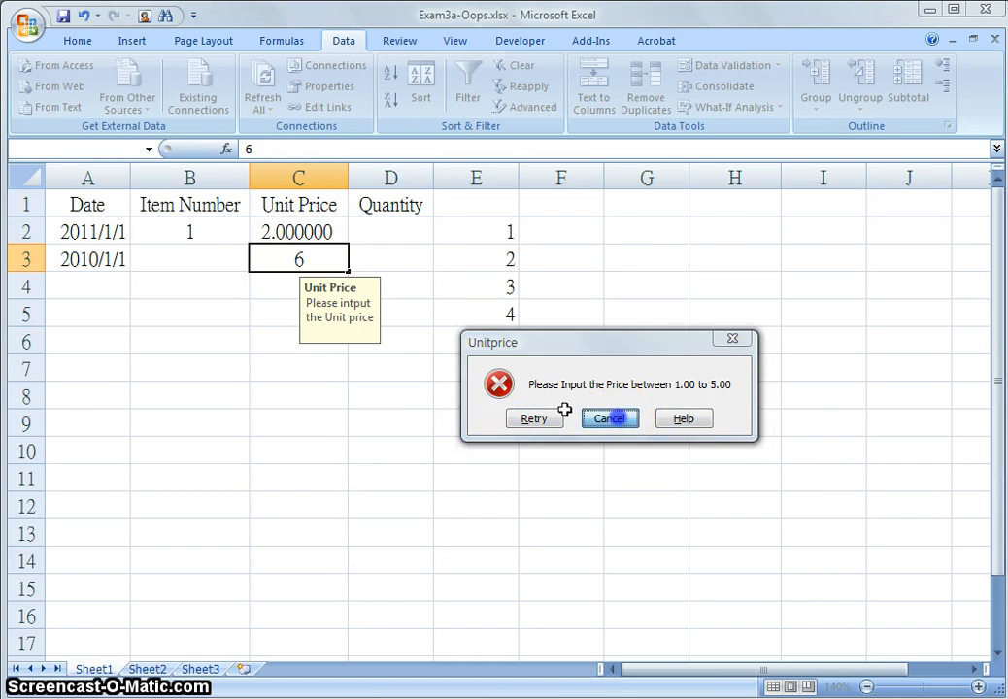
pyautogui.click(610, 419)
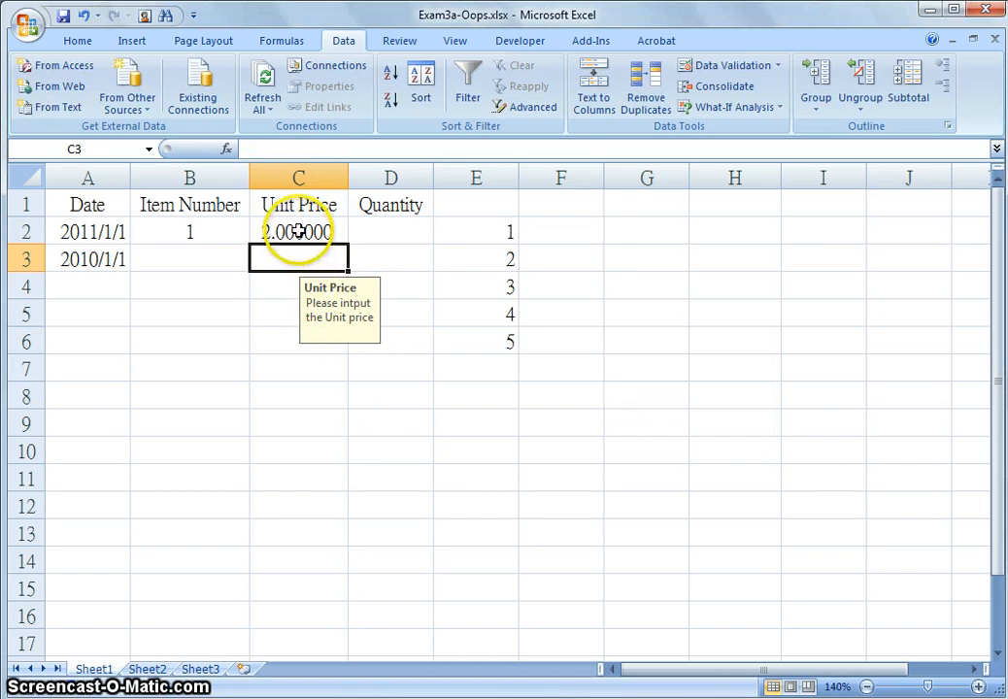
# Format C2:C6 as Number with 2 decimal places
pyautogui.moveTo(297, 231); pyautogui.dragTo(294, 335)
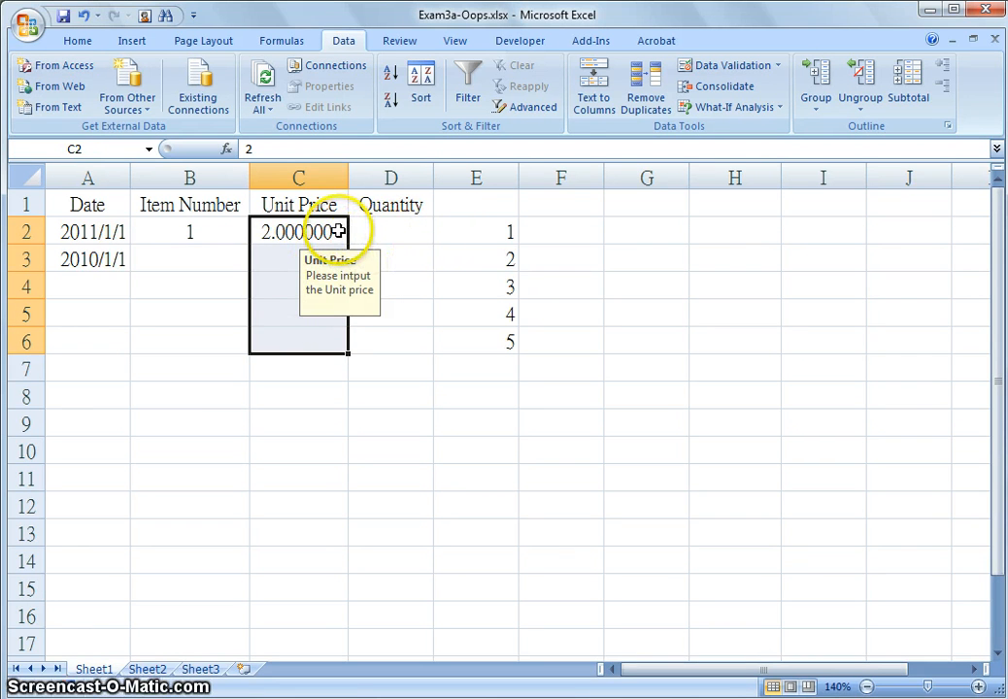
pyautogui.click(77, 41)
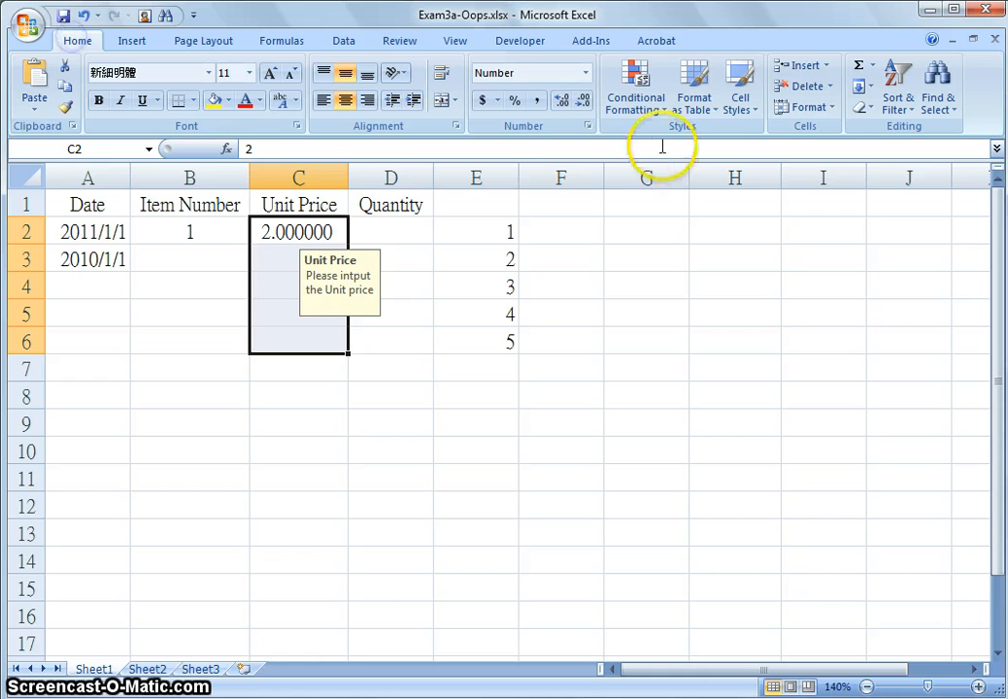
pyautogui.click(586, 73)
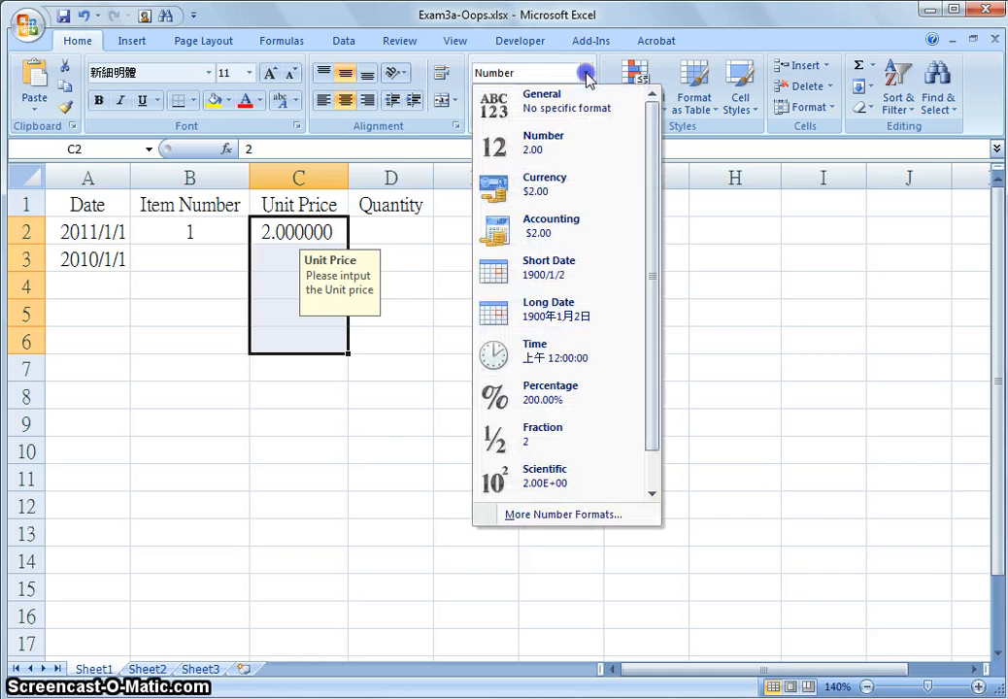
pyautogui.click(570, 516)
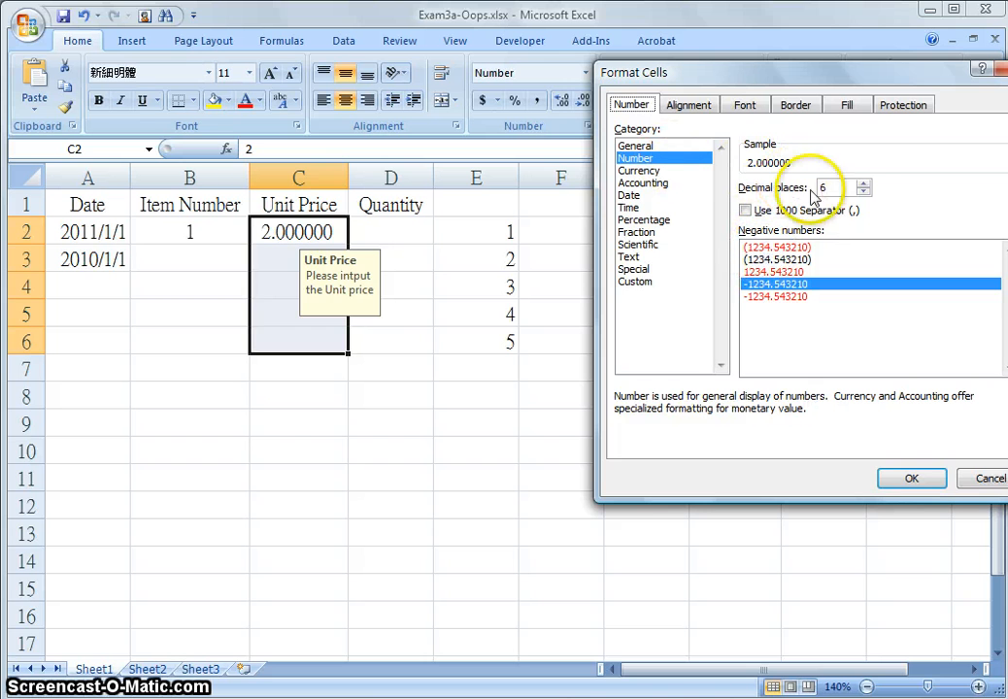
pyautogui.click(863, 192)
pyautogui.click(863, 191)
pyautogui.click(863, 191)
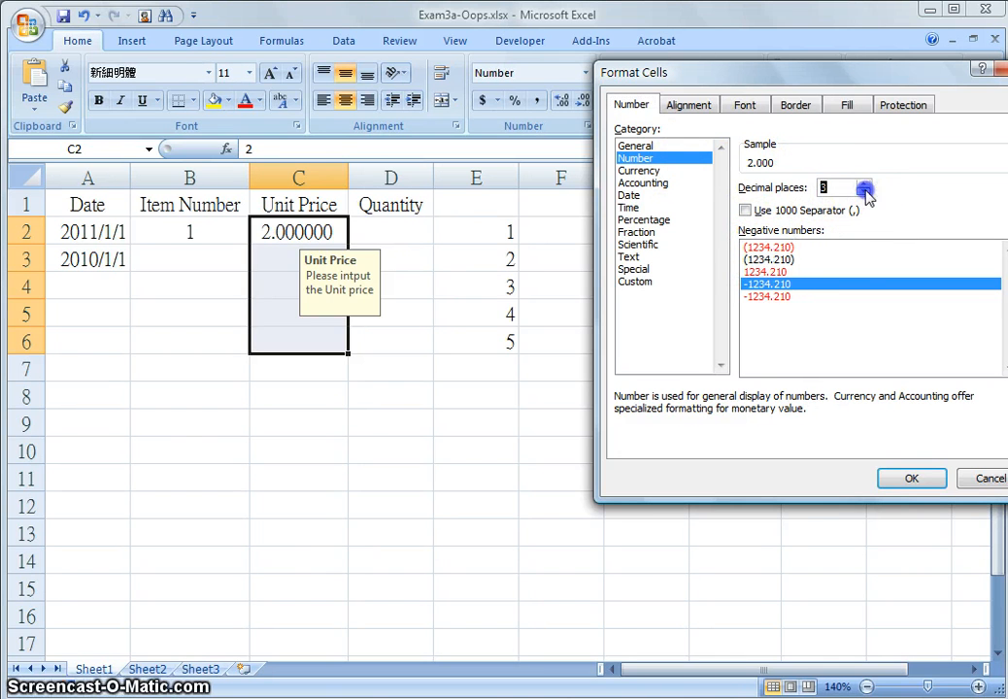
pyautogui.click(863, 191)
pyautogui.click(902, 486)
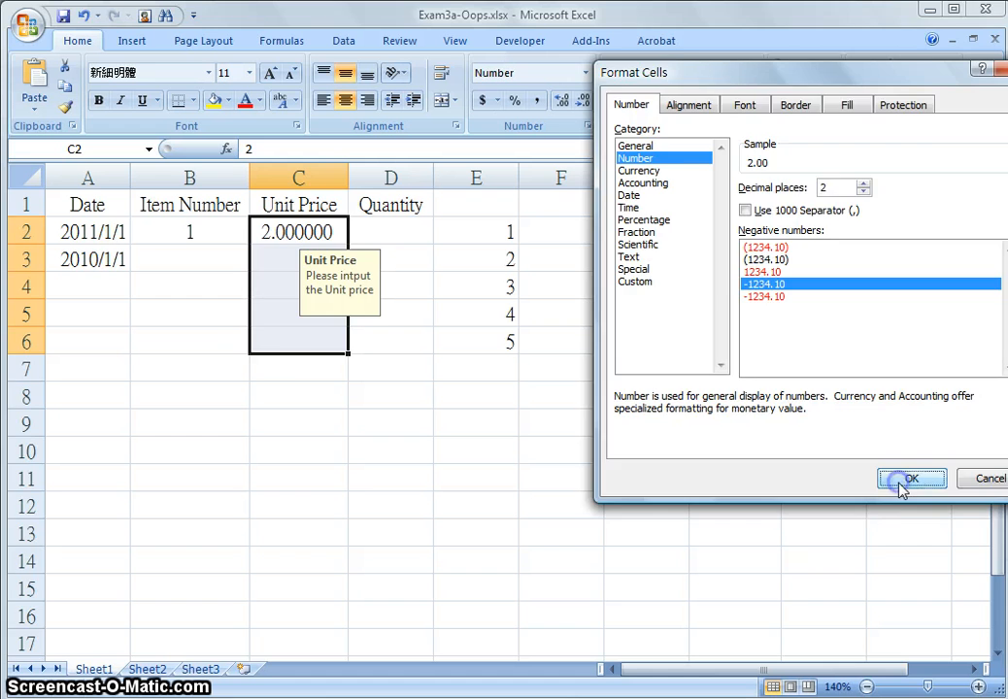
# Open data validation for the Quantity cells D2:D6 and allow only whole numbers
pyautogui.click(395, 247)
pyautogui.click(394, 225)
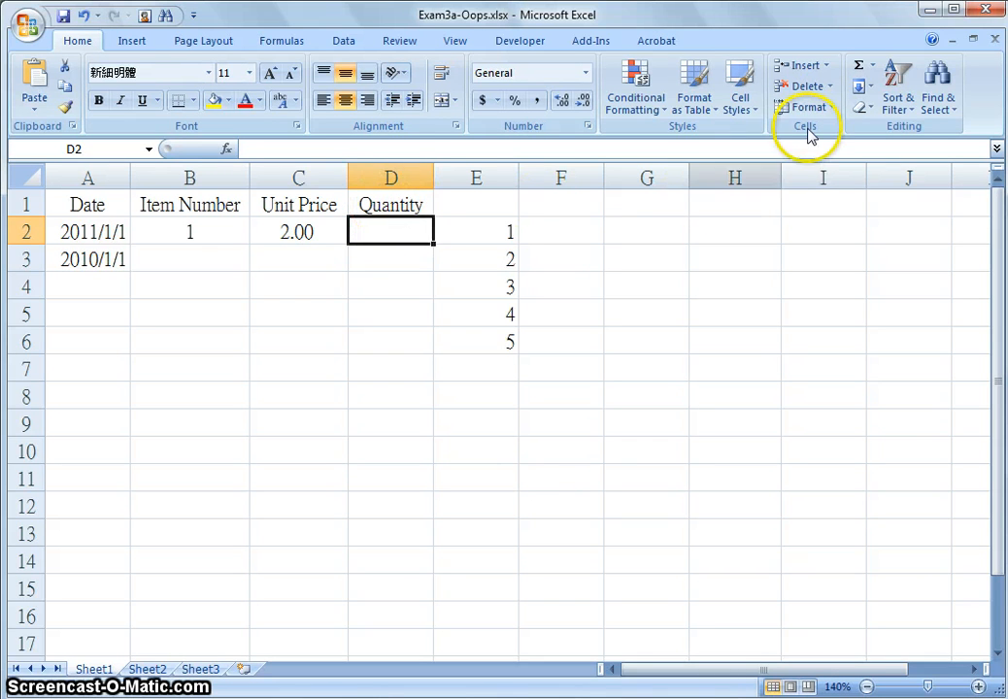
pyautogui.moveTo(407, 232); pyautogui.dragTo(410, 337)
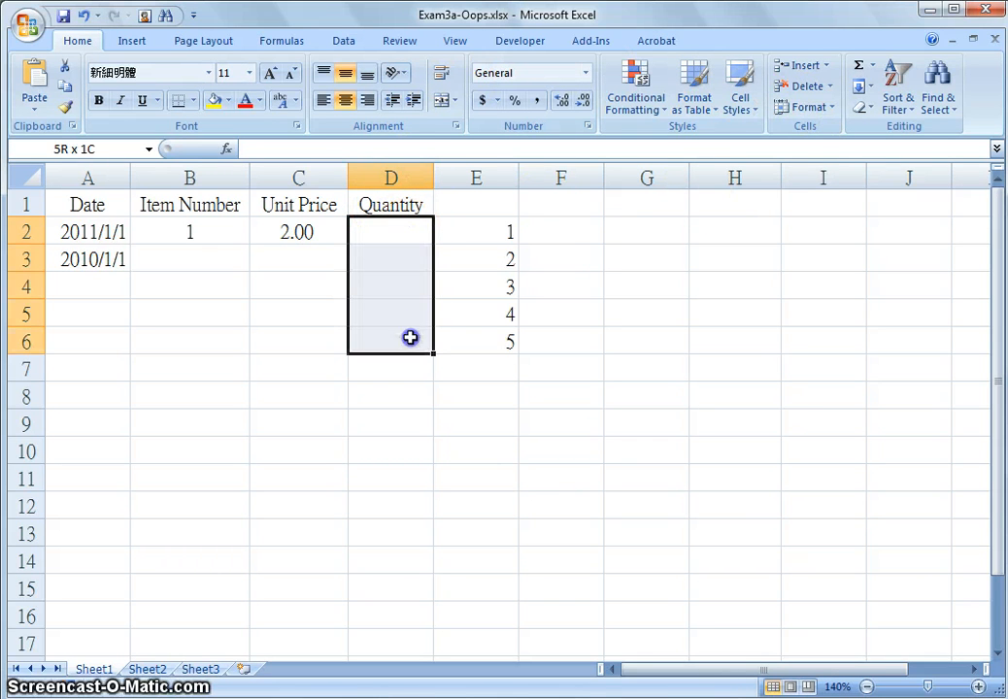
pyautogui.click(344, 42)
pyautogui.click(778, 65)
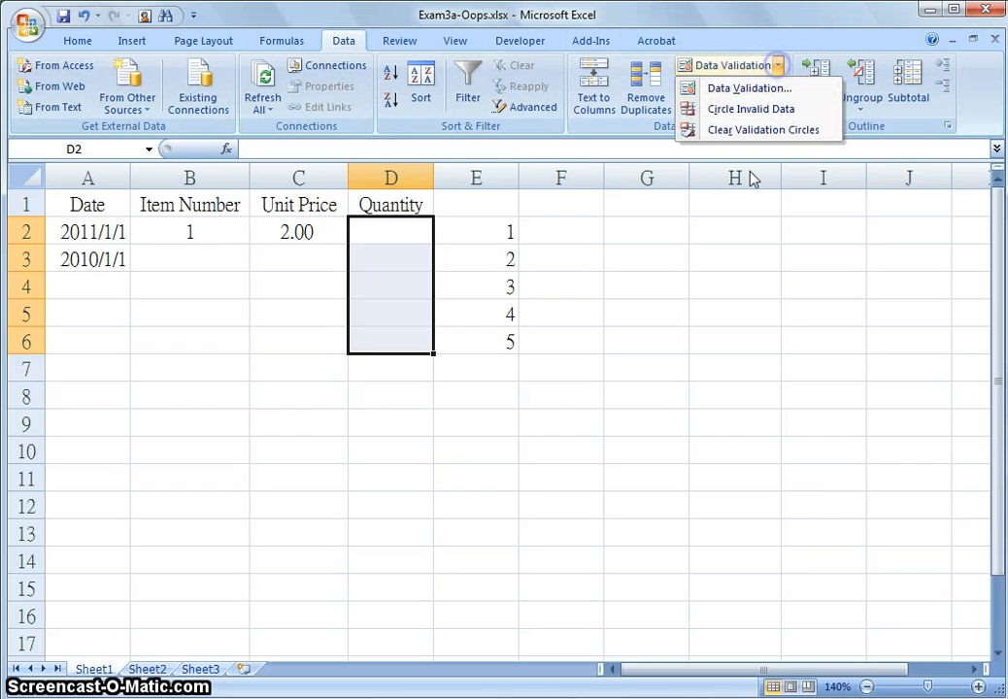
pyautogui.click(746, 89)
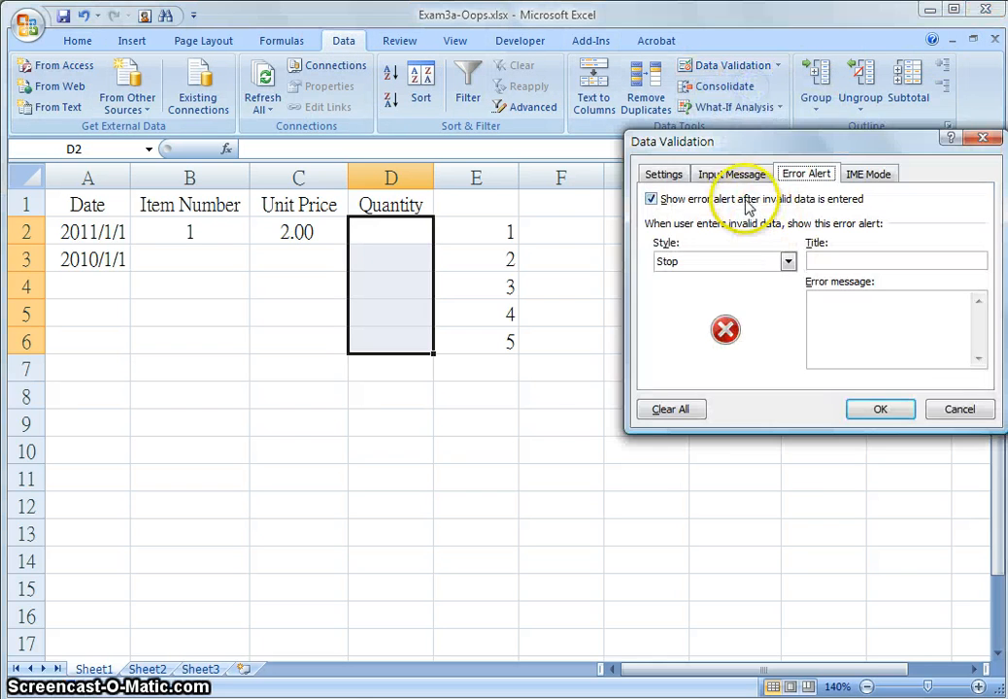
pyautogui.click(664, 174)
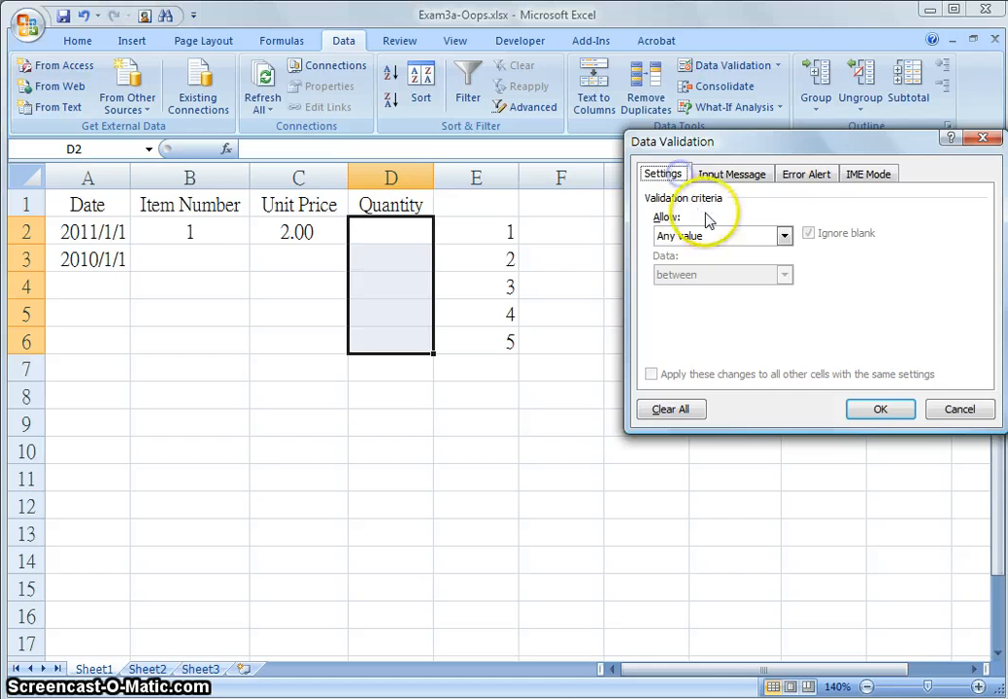
pyautogui.click(784, 236)
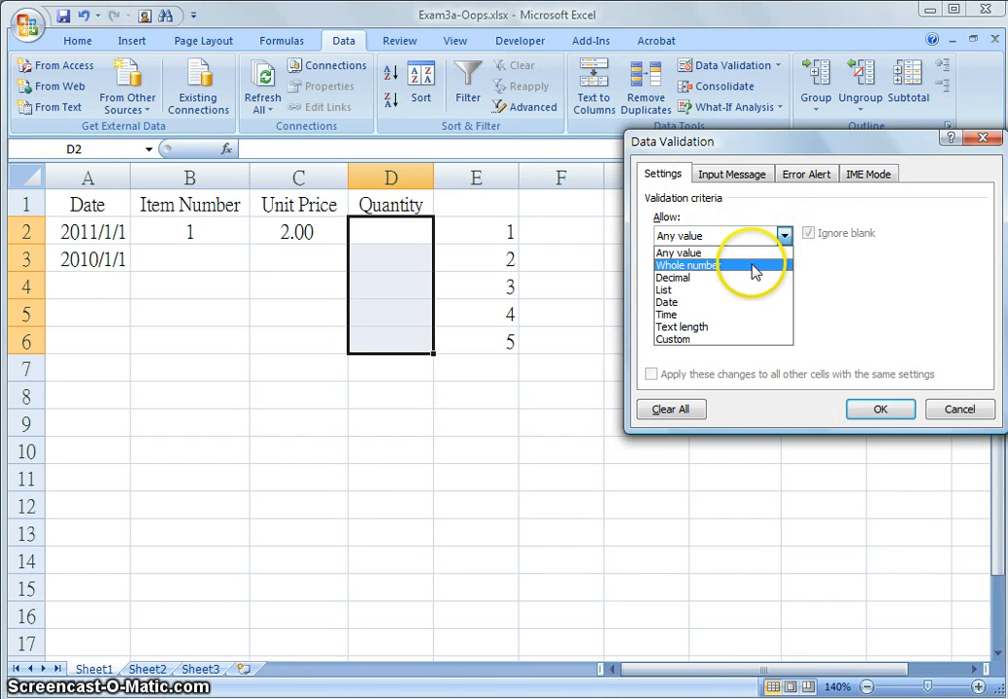
pyautogui.click(756, 270)
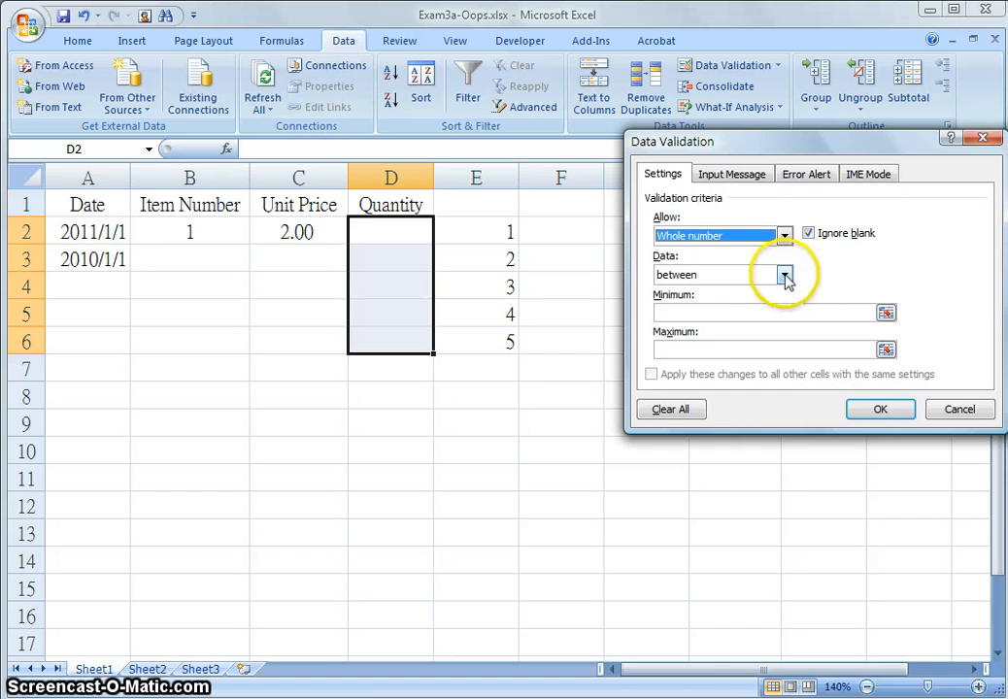
# Set the validation condition to greater than with a minimum of 0
pyautogui.click(749, 312)
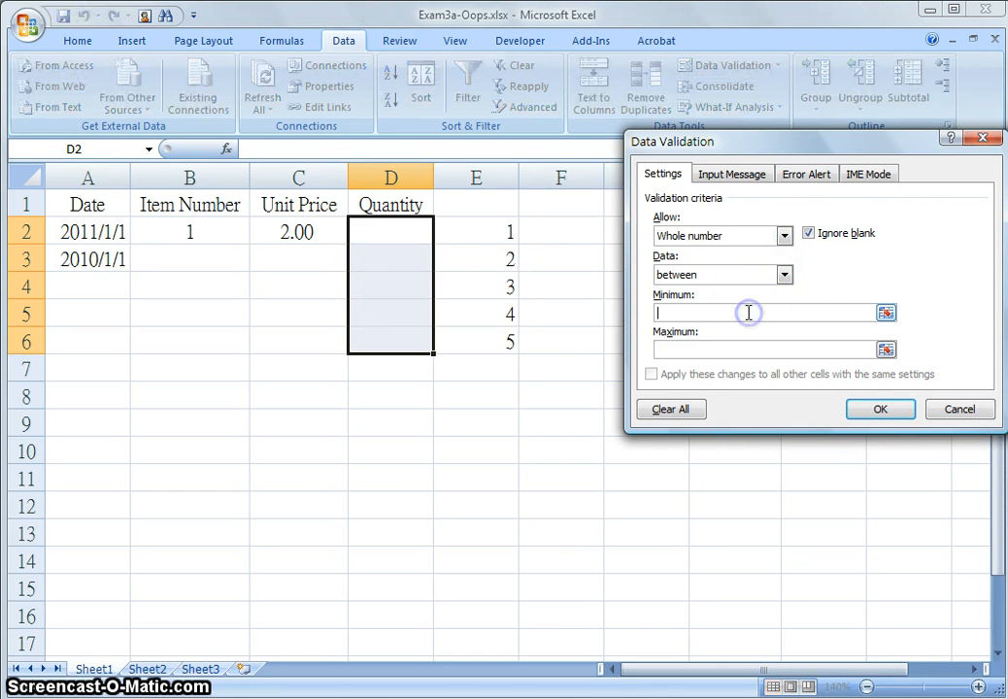
pyautogui.click(784, 275)
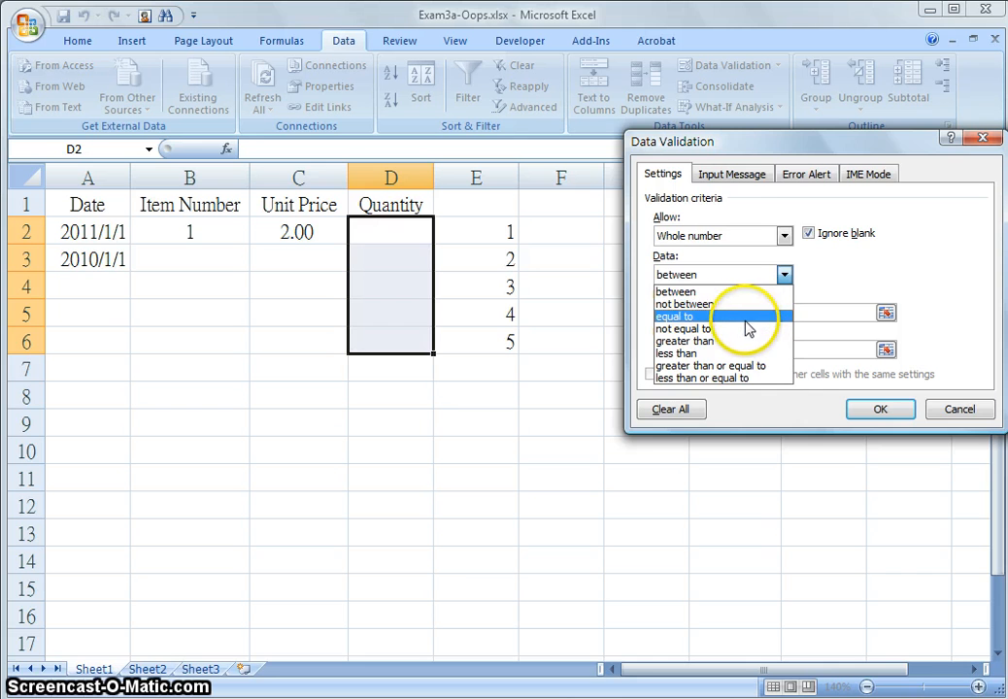
pyautogui.click(717, 341)
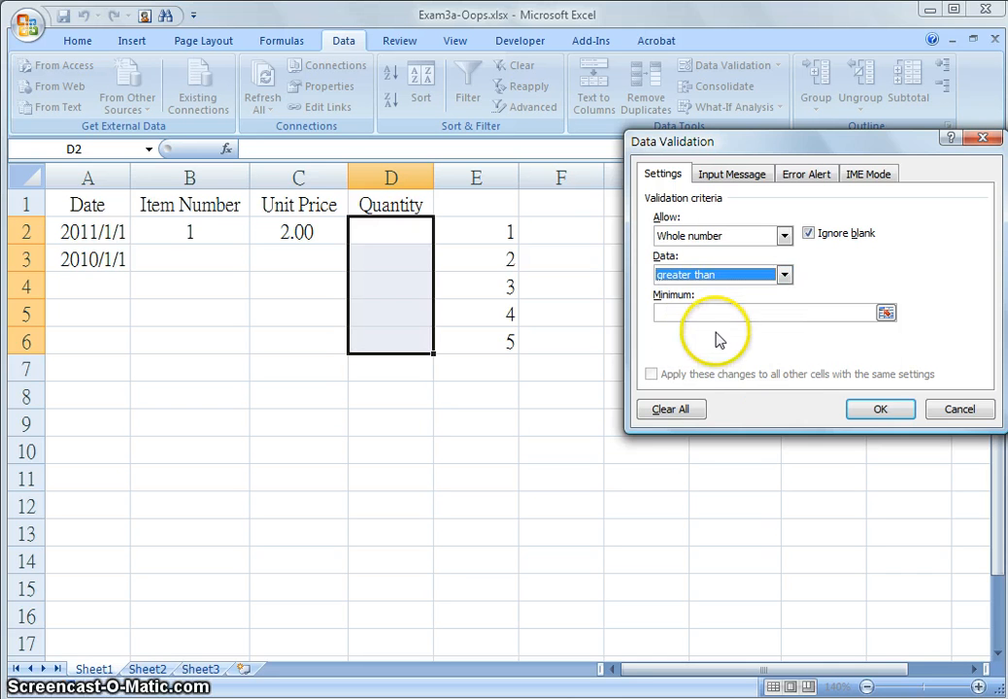
pyautogui.click(705, 311)
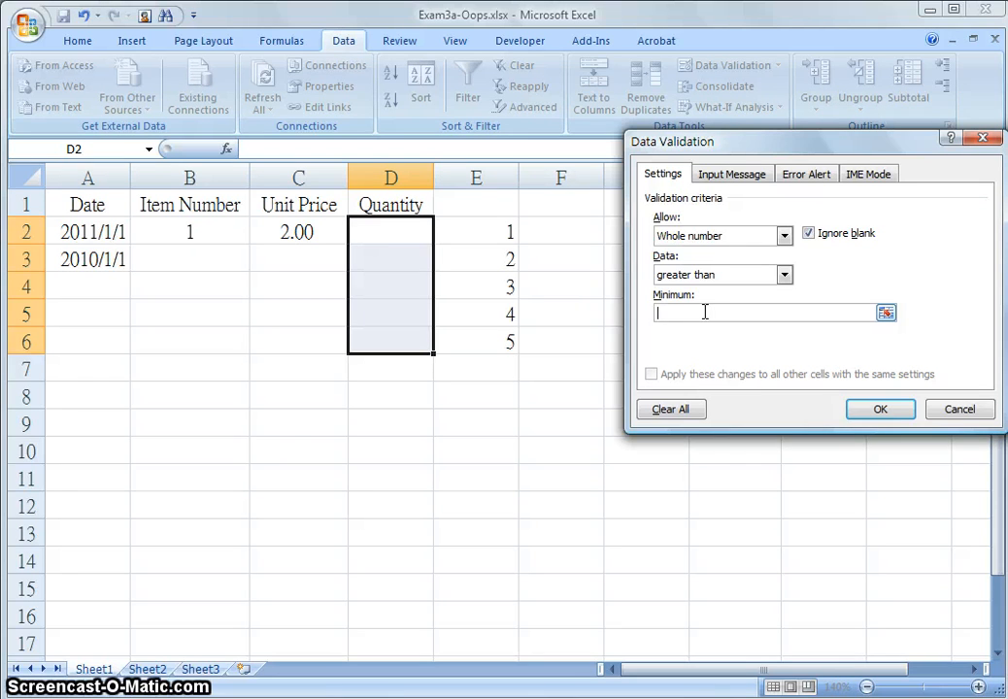
pyautogui.write('>')
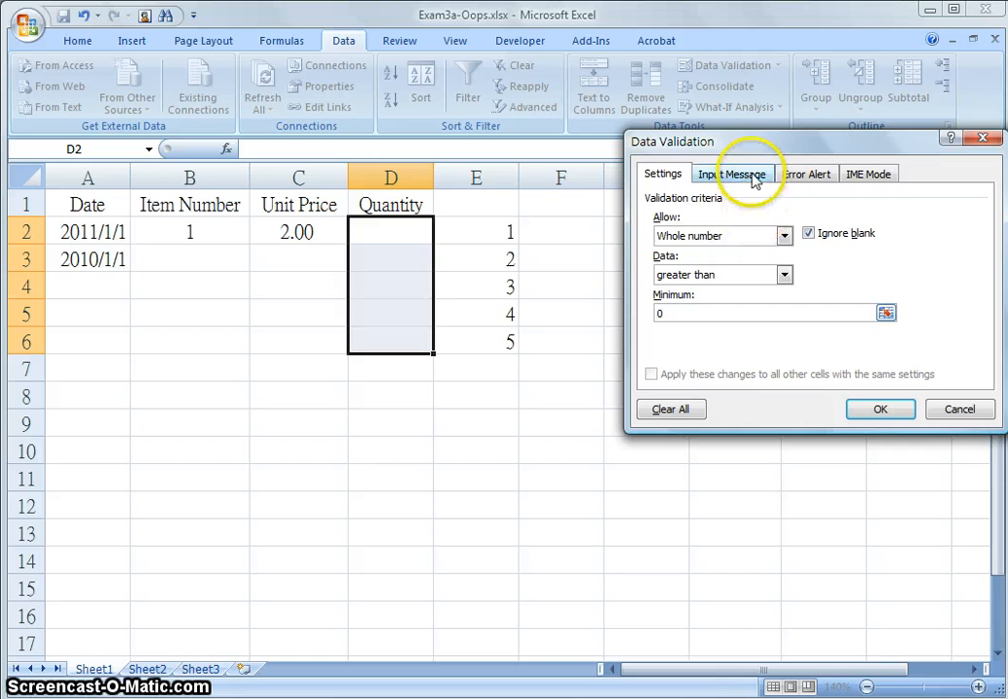
# Add an input message titled Quantity reading "Please input the quantity"
pyautogui.click(738, 176)
pyautogui.click(748, 258)
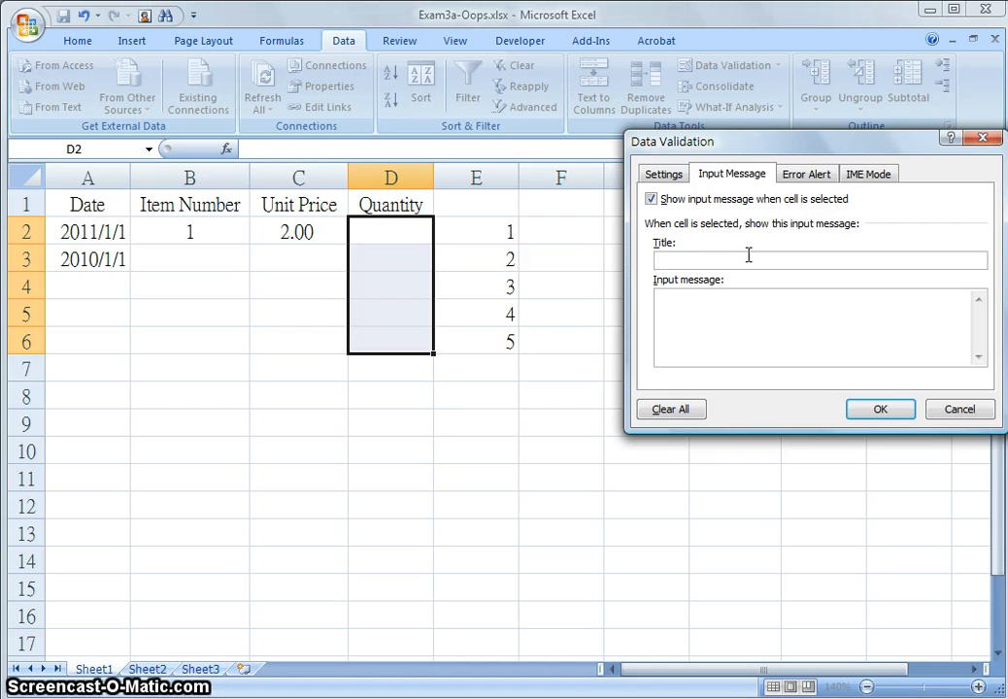
pyautogui.write('Quantity')
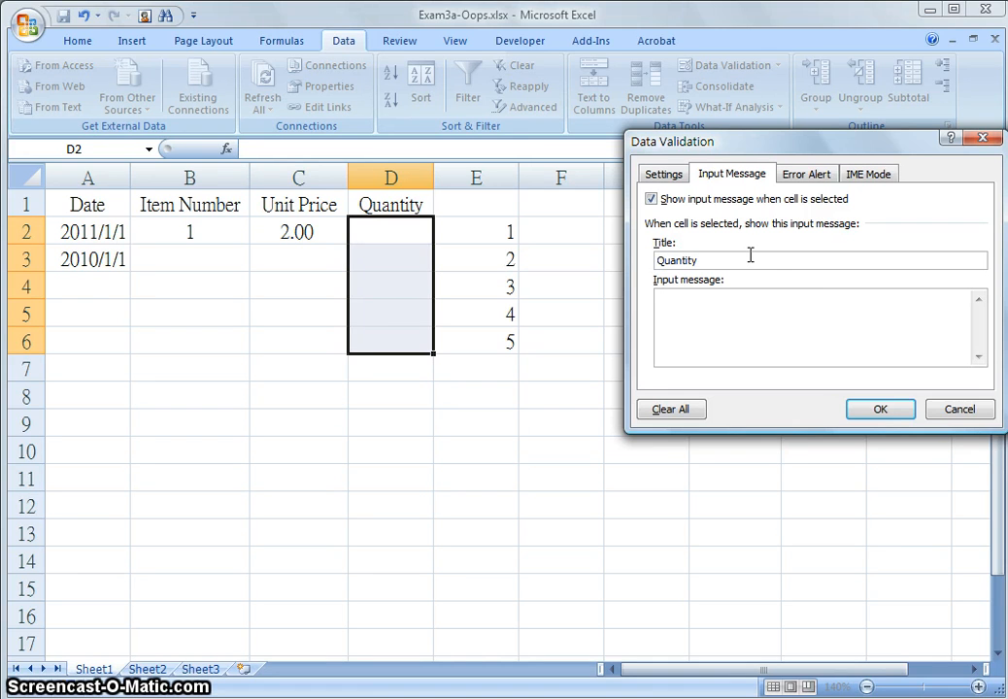
pyautogui.click(747, 306)
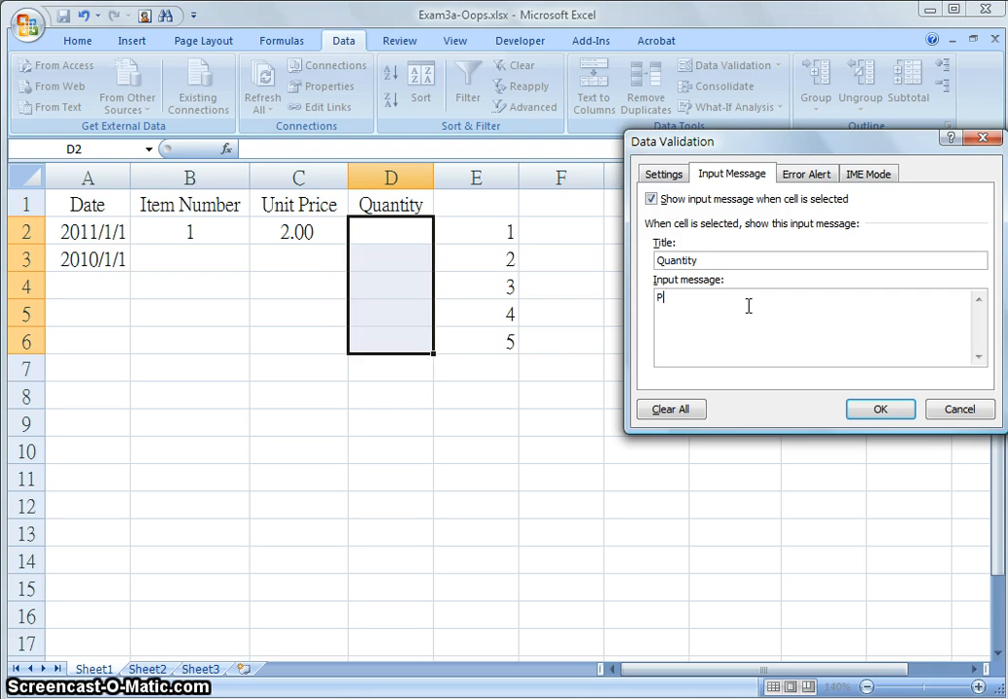
pyautogui.write('Please input the qua')
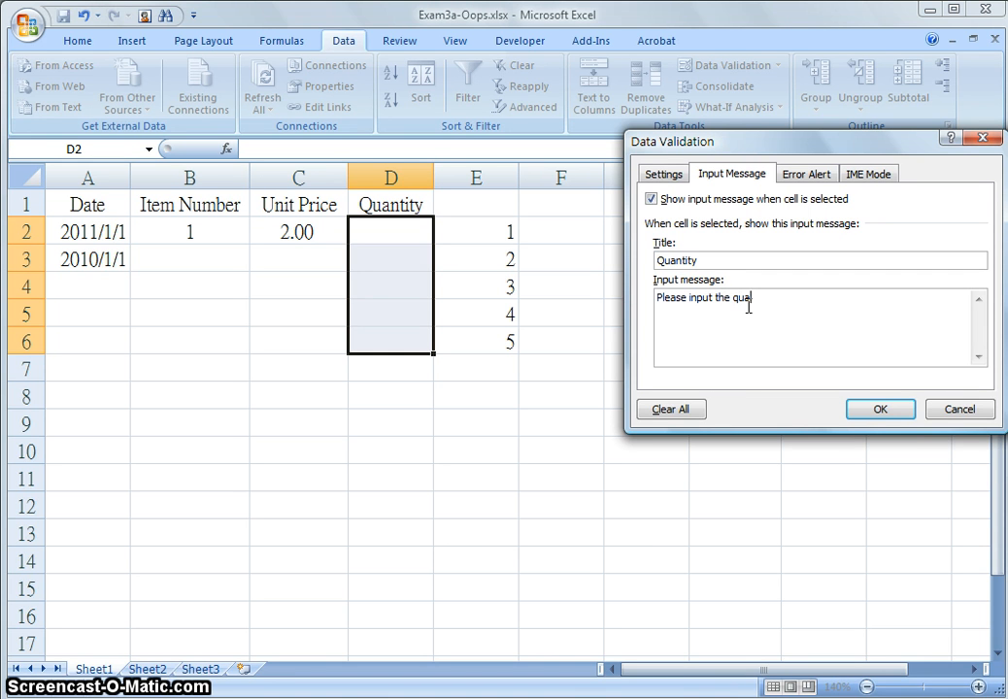
pyautogui.write('lity')
pyautogui.click(745, 301)
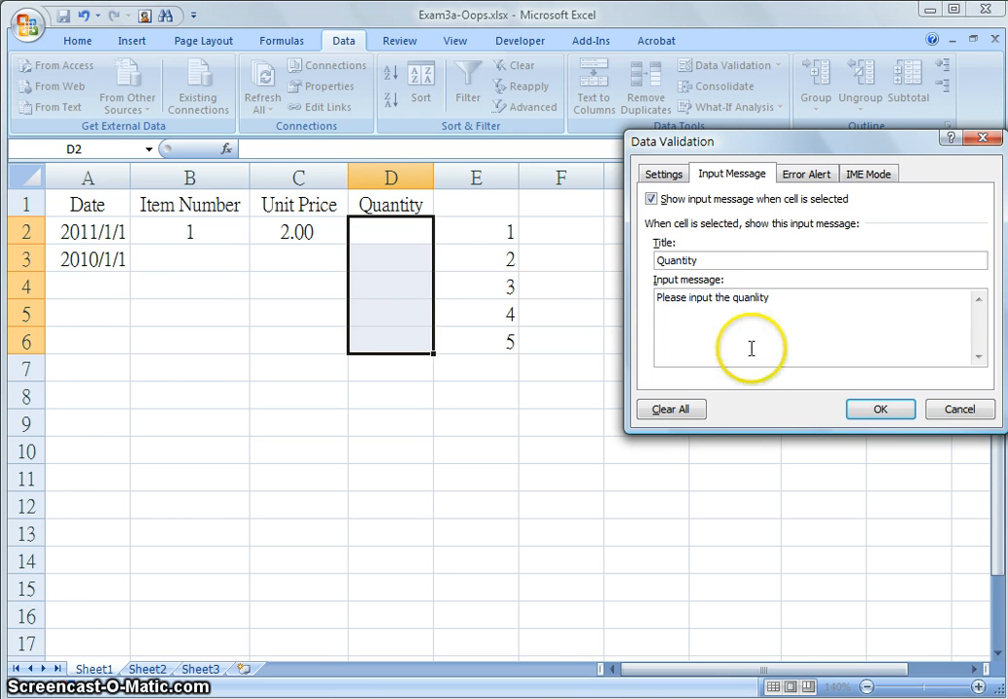
pyautogui.click(757, 297)
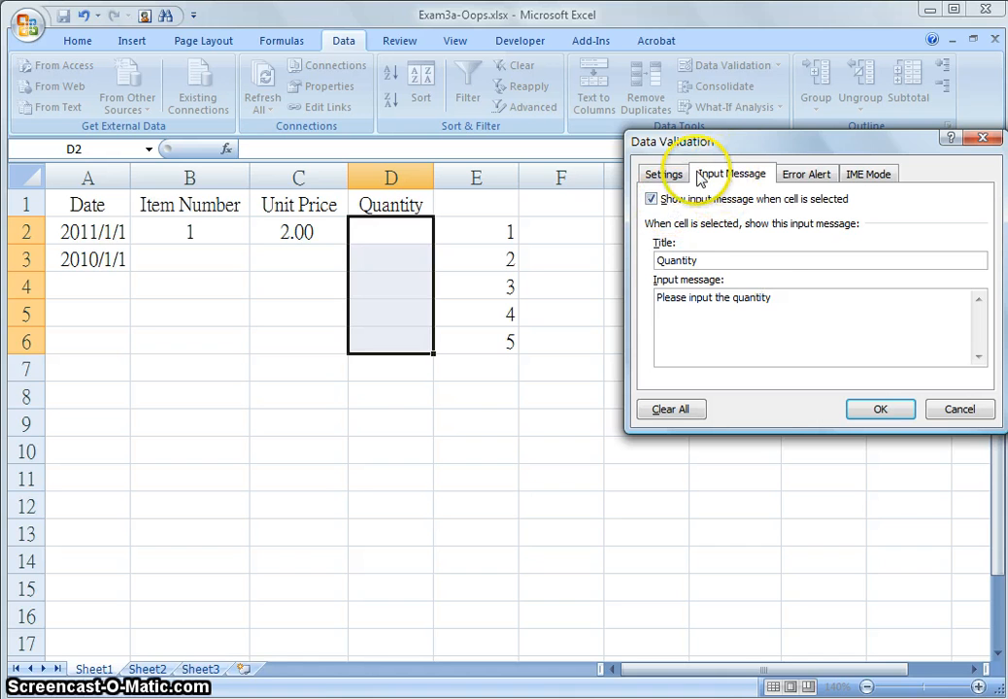
# Change the minimum to 1 and title the Stop error alert quantity
pyautogui.click(682, 176)
pyautogui.moveTo(691, 312); pyautogui.dragTo(651, 316)
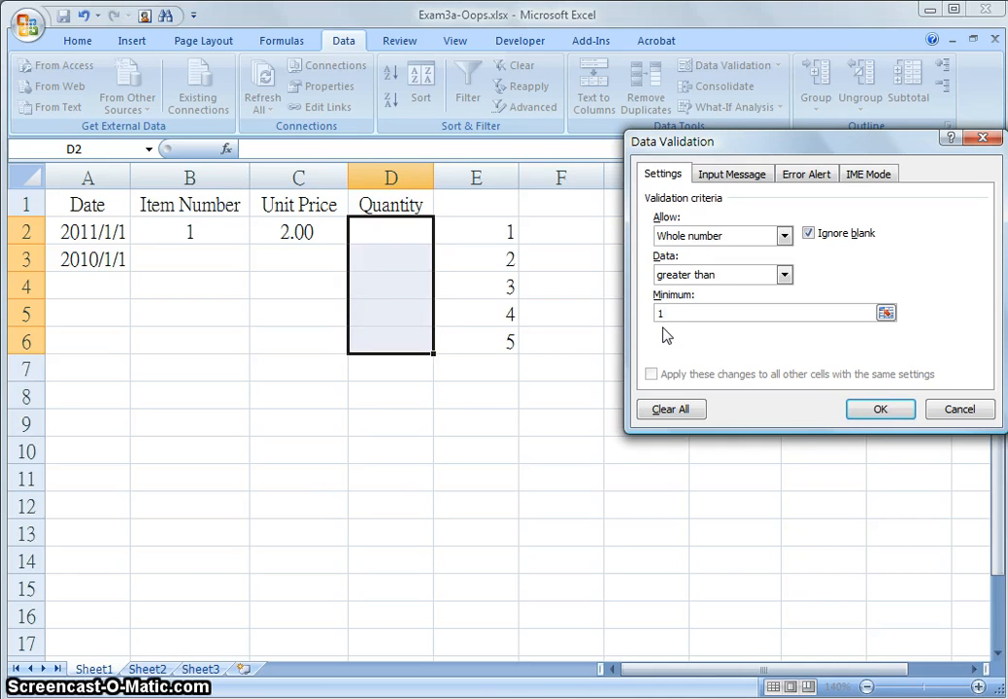
pyautogui.click(806, 176)
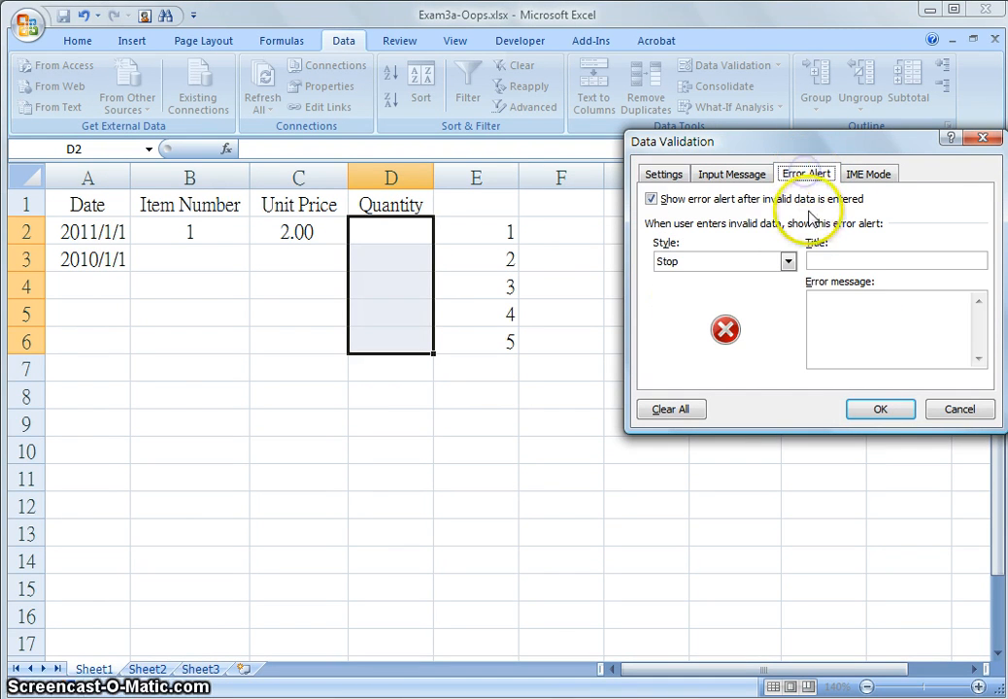
pyautogui.click(892, 261)
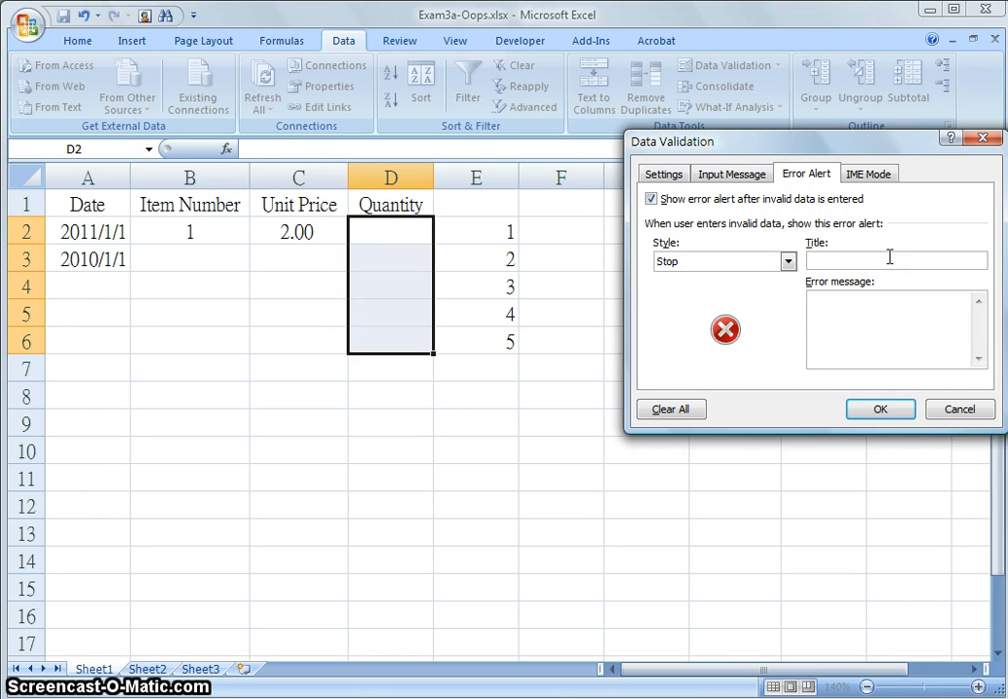
pyautogui.write('quantity')
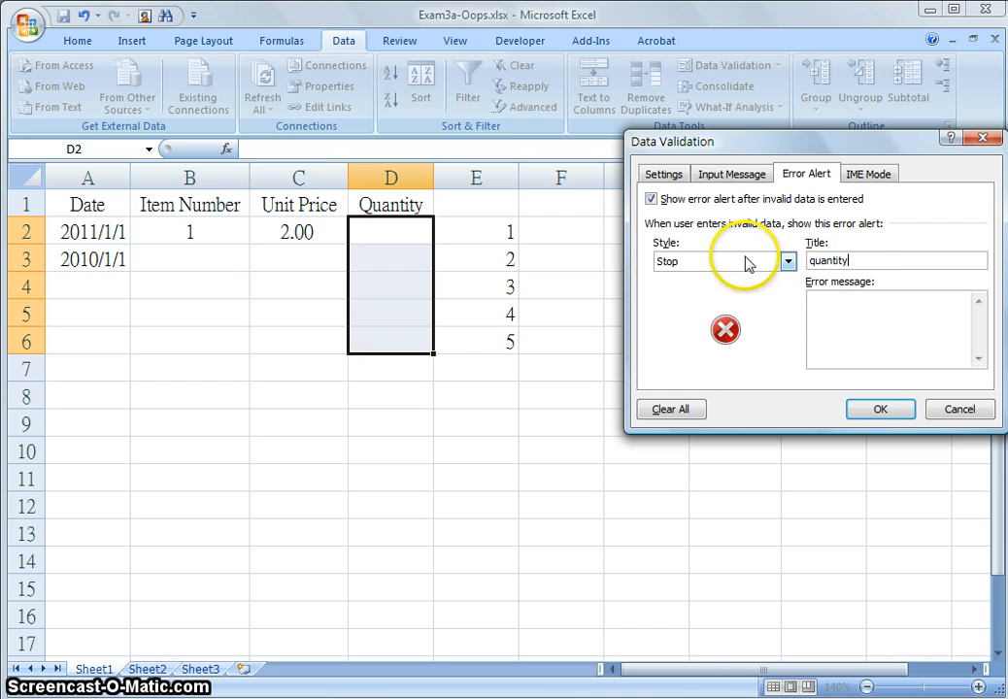
pyautogui.click(830, 302)
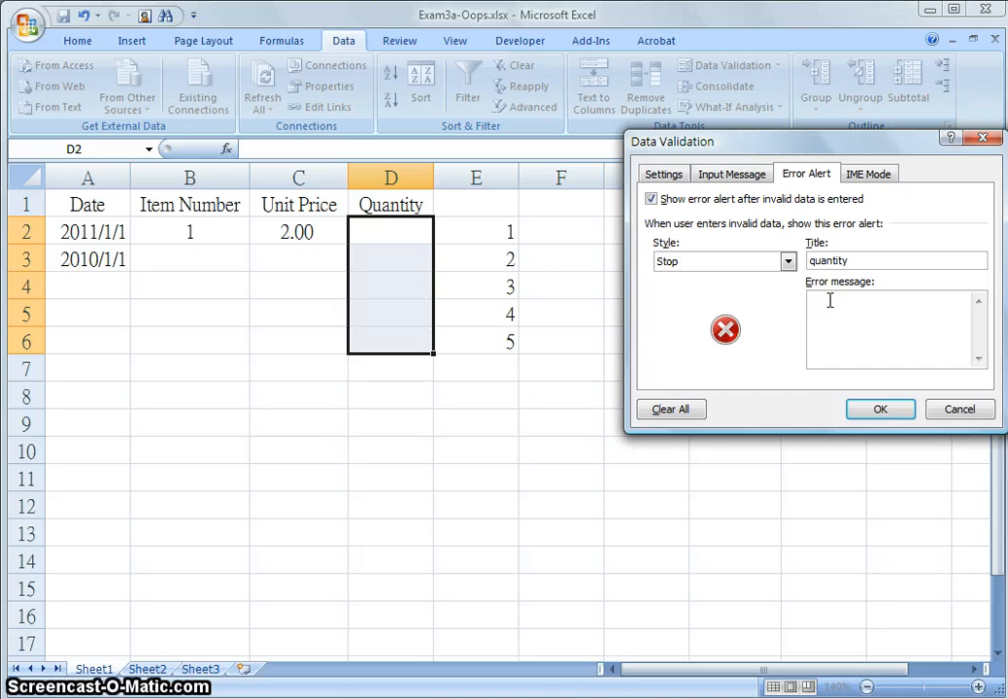
# Set the error message to "Please input the amount great than 1" and confirm the validation
pyautogui.write('Please input the amount great than 1')
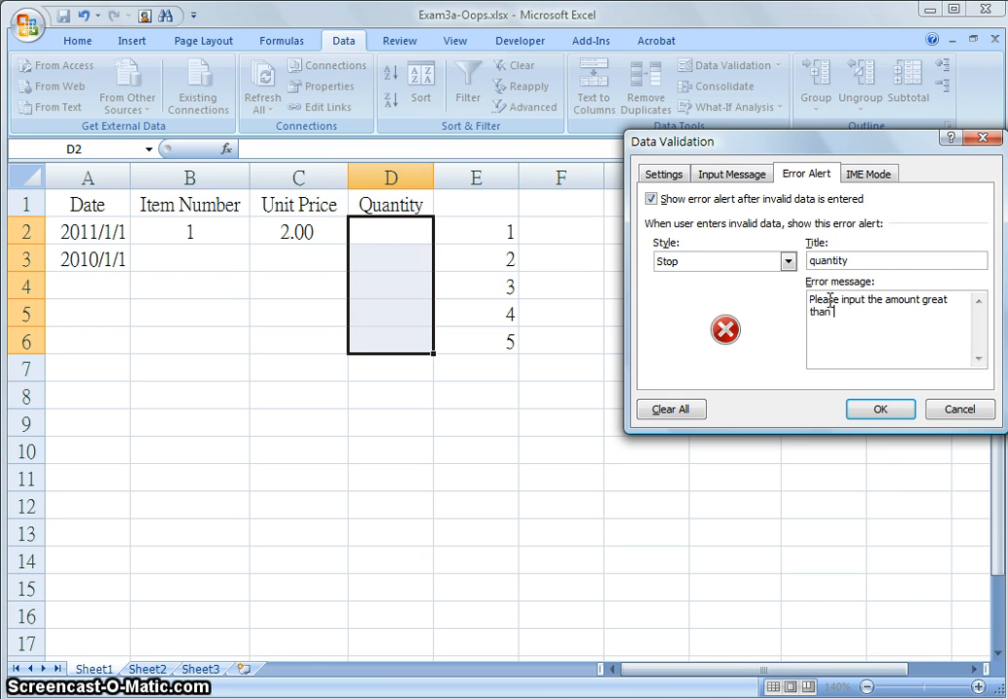
pyautogui.click(892, 408)
# Try entering 0 as the quantity in D2 and cancel the error alert
pyautogui.click(416, 234)
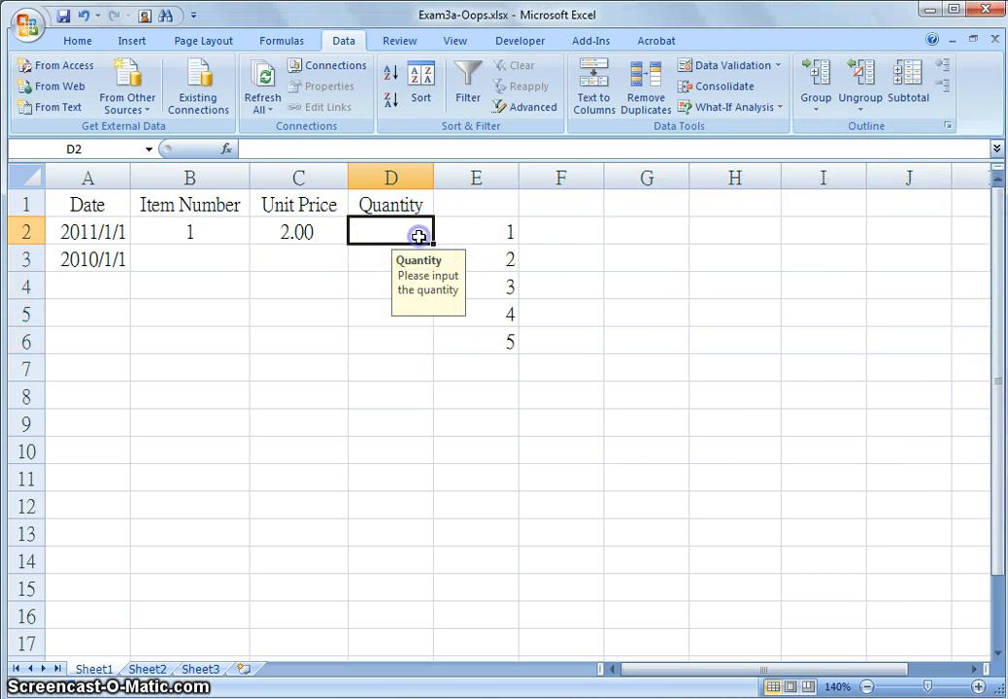
pyautogui.write('0')
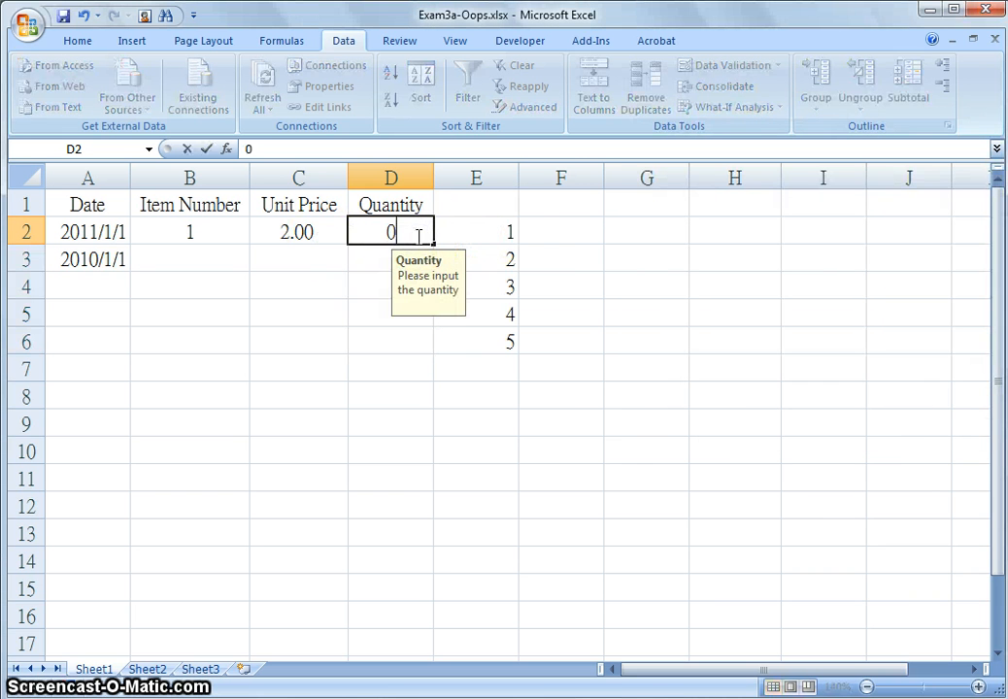
pyautogui.press('Return')
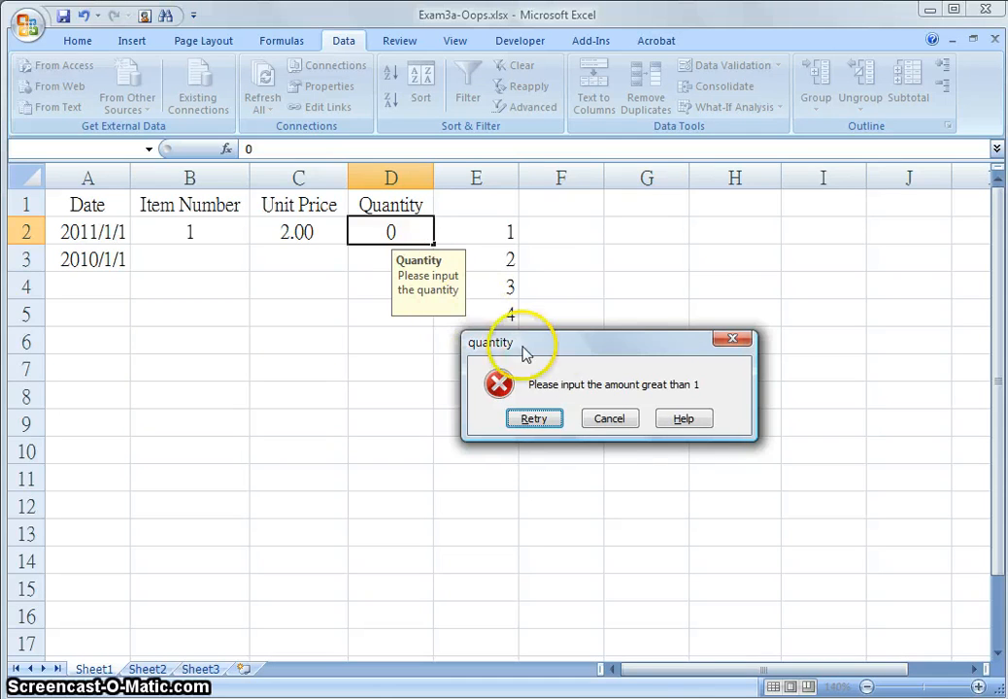
pyautogui.click(609, 420)
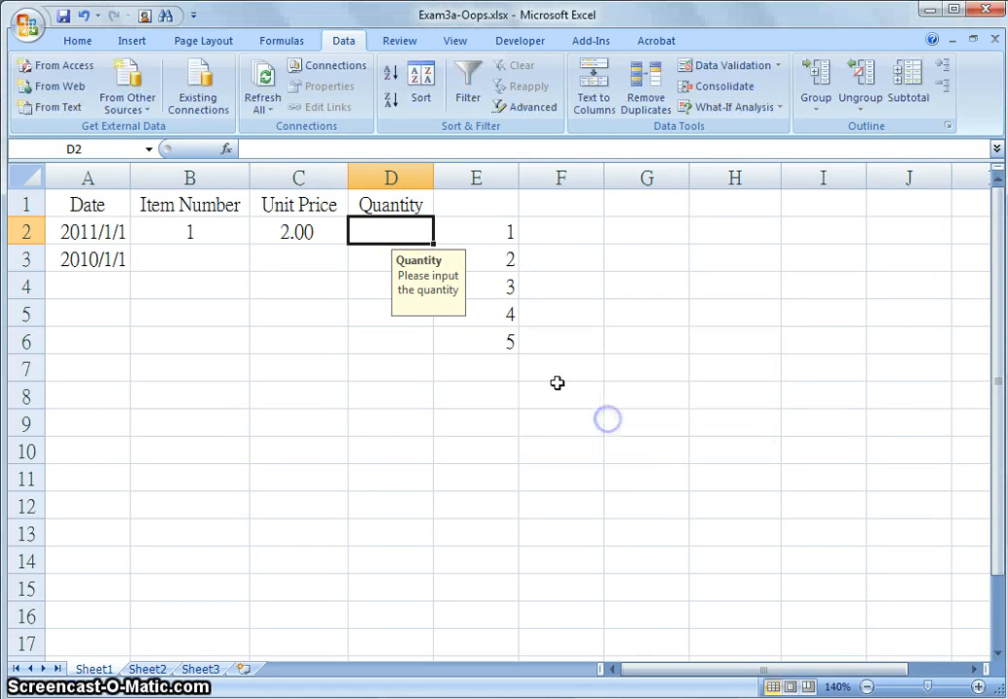
# Enter 12 as the quantity in D2
pyautogui.click(410, 227)
pyautogui.write('12')
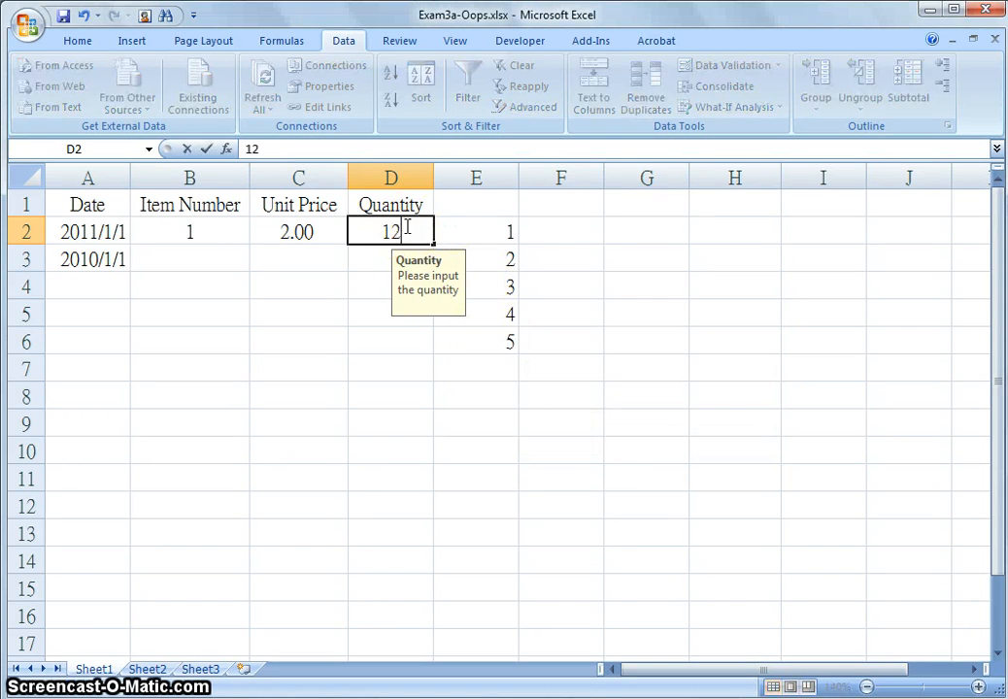
pyautogui.press('Return')
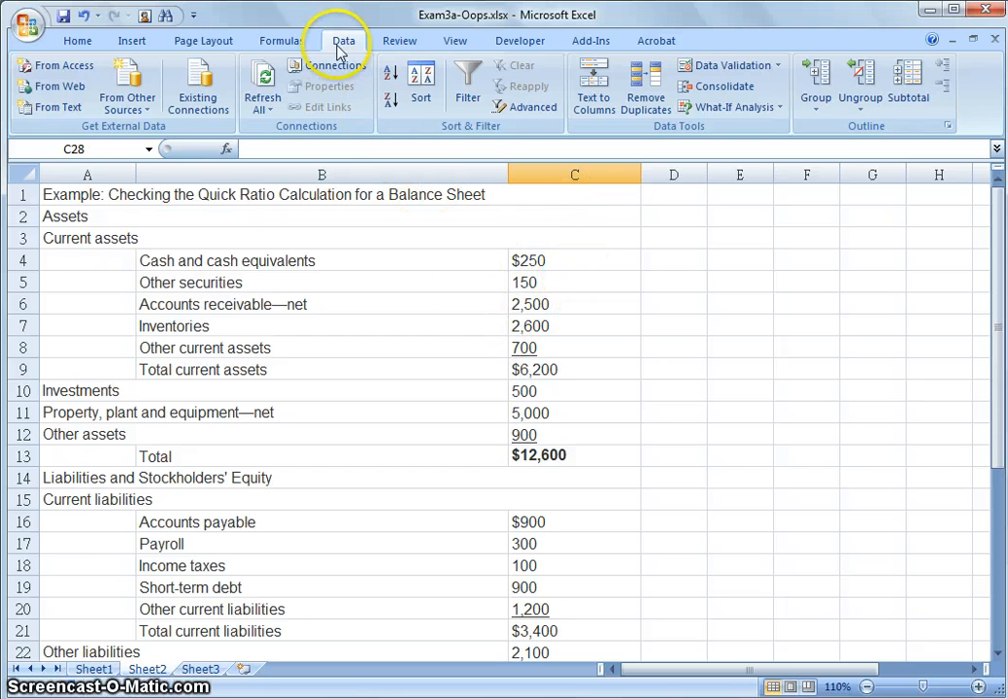
# Examine the balance sheet totals and their formulas on Sheet2 using the formula auditing tools
pyautogui.click(287, 44)
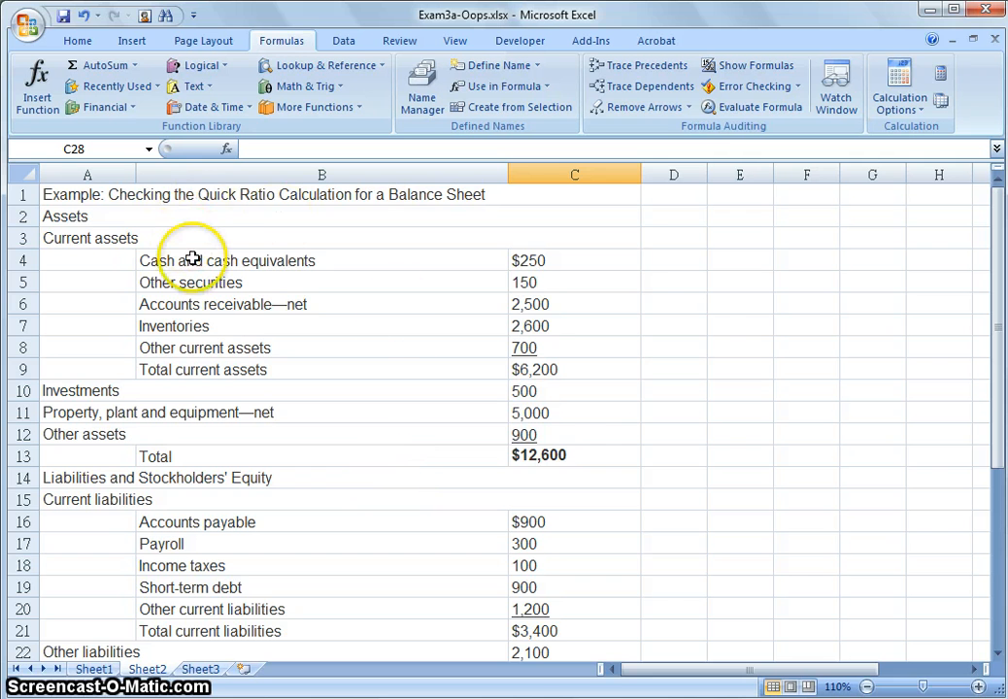
pyautogui.scroll(-3, 264, 323)
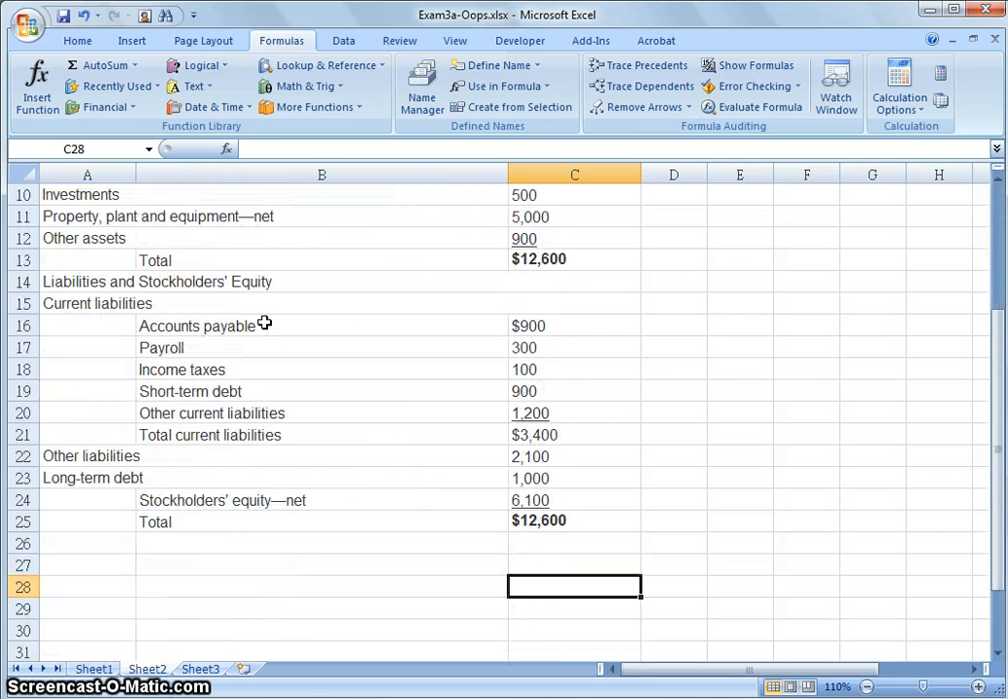
pyautogui.scroll(3, 264, 323)
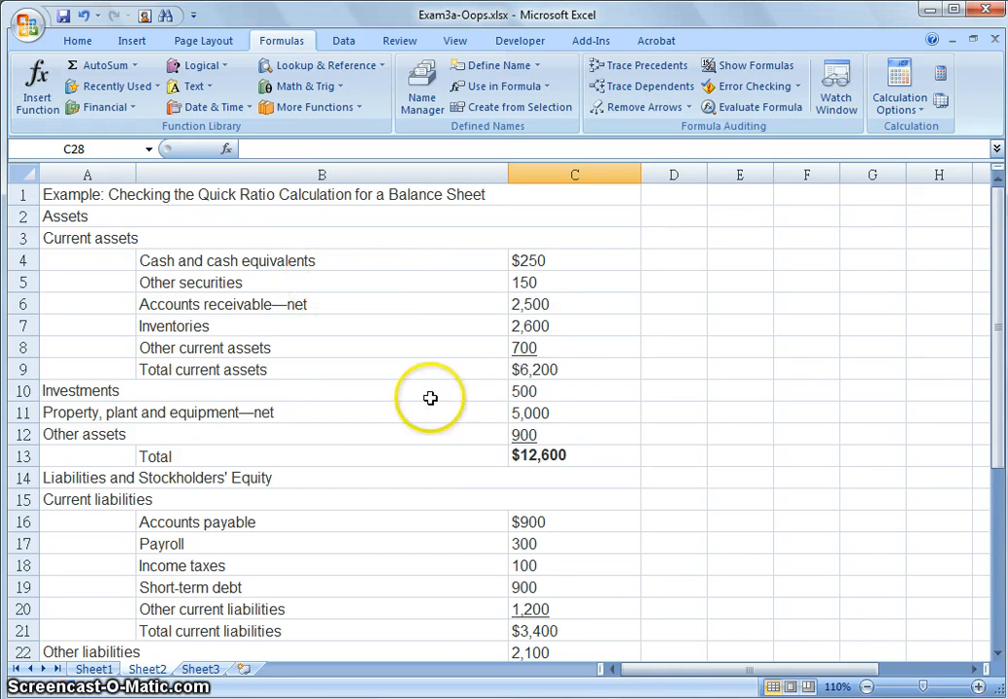
pyautogui.click(575, 456)
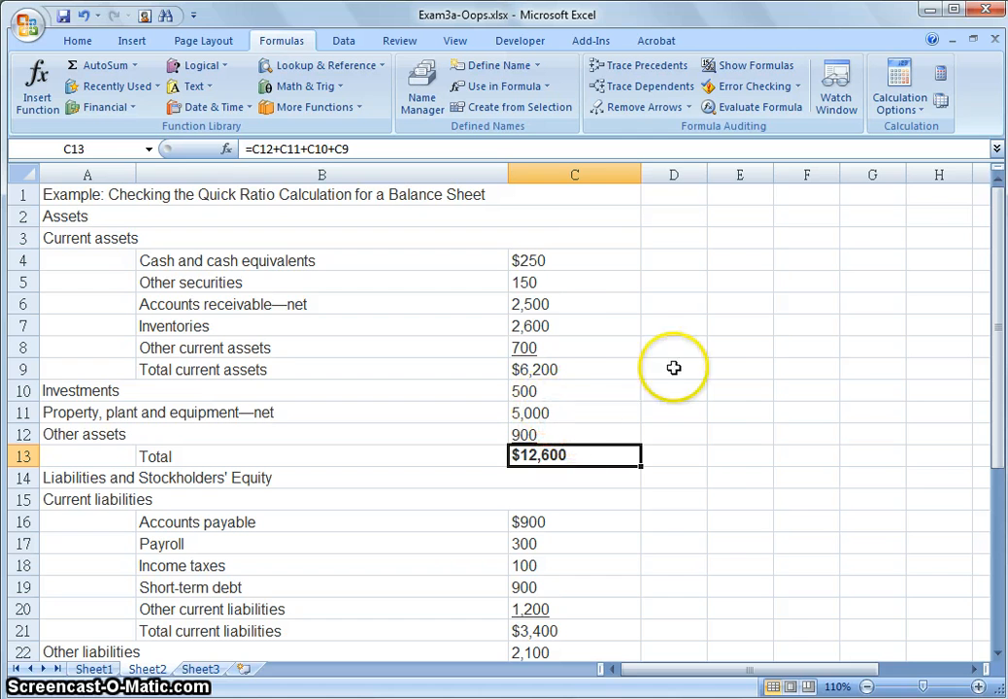
pyautogui.click(465, 363)
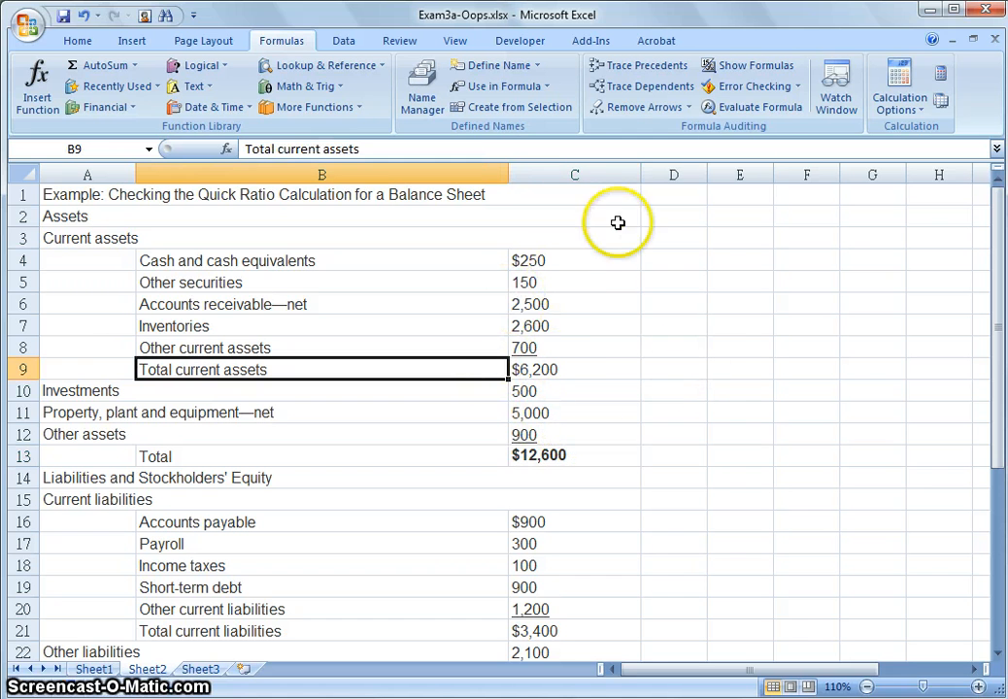
# Toggle the formula view on and off to inspect the formulas behind the balance sheet values
pyautogui.click(741, 71)
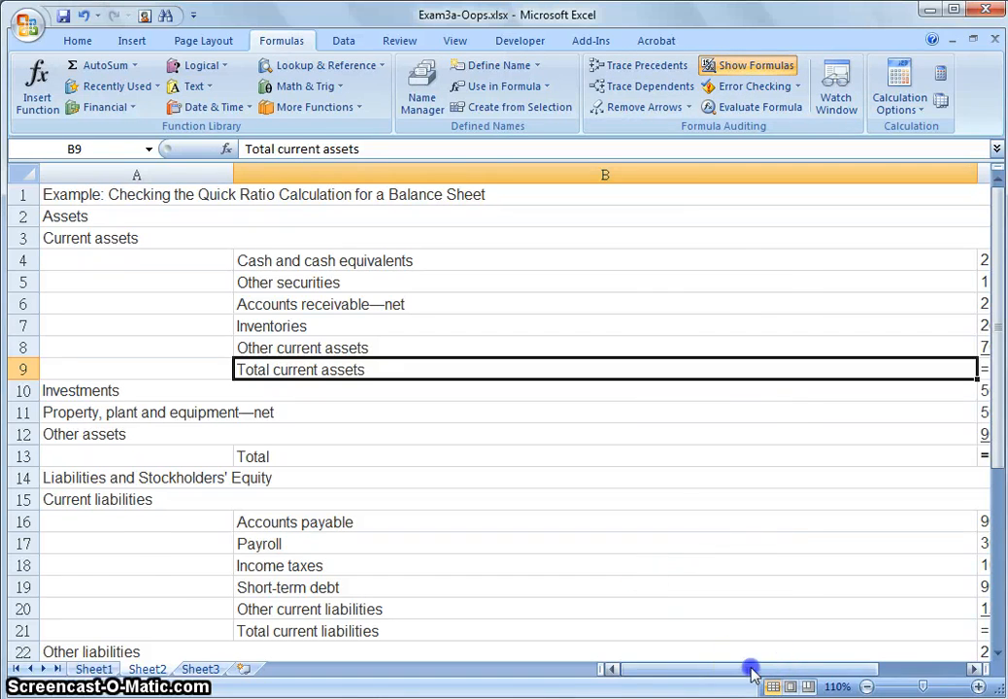
pyautogui.moveTo(753, 672)
pyautogui.mouseDown()
pyautogui.moveTo(822, 670)
pyautogui.moveTo(748, 670)
pyautogui.mouseUp()
pyautogui.click(733, 66)
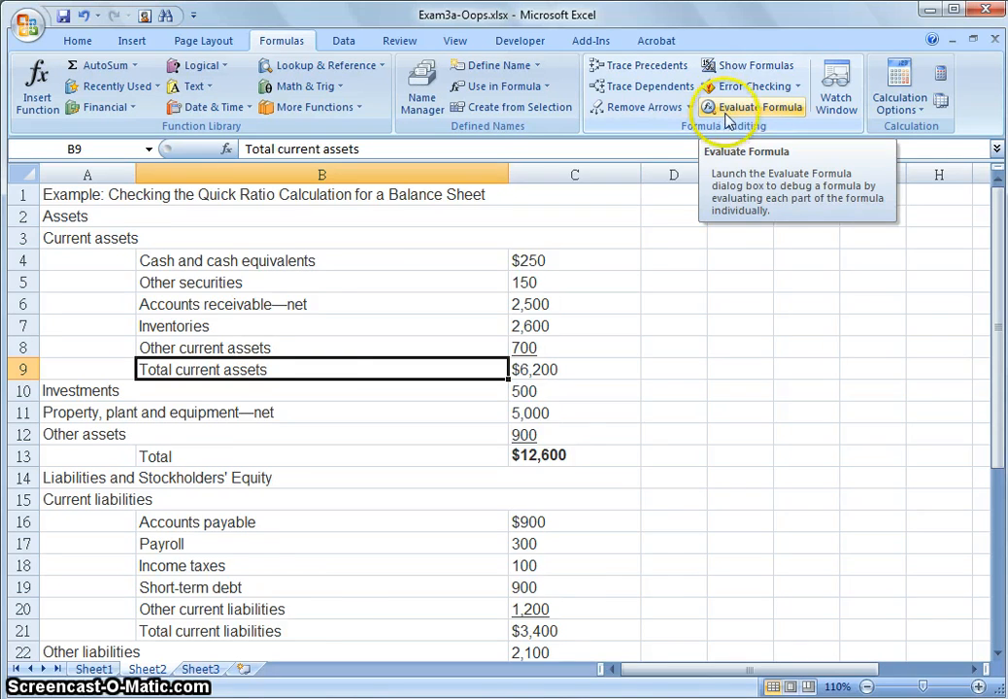
pyautogui.hotkey('ctrl', '`')
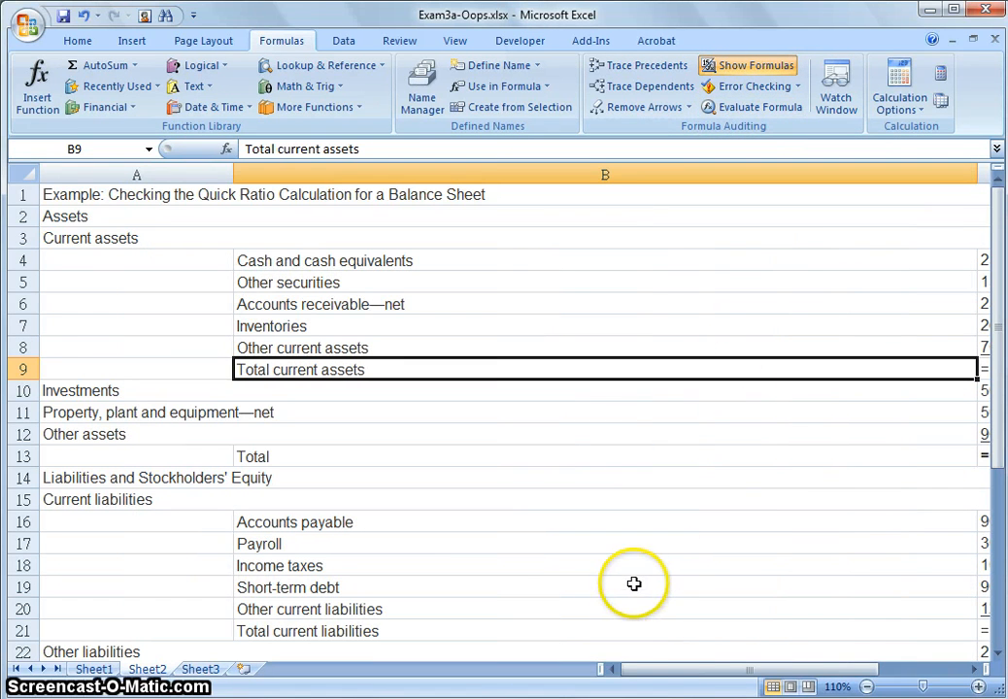
pyautogui.moveTo(668, 671); pyautogui.dragTo(641, 670)
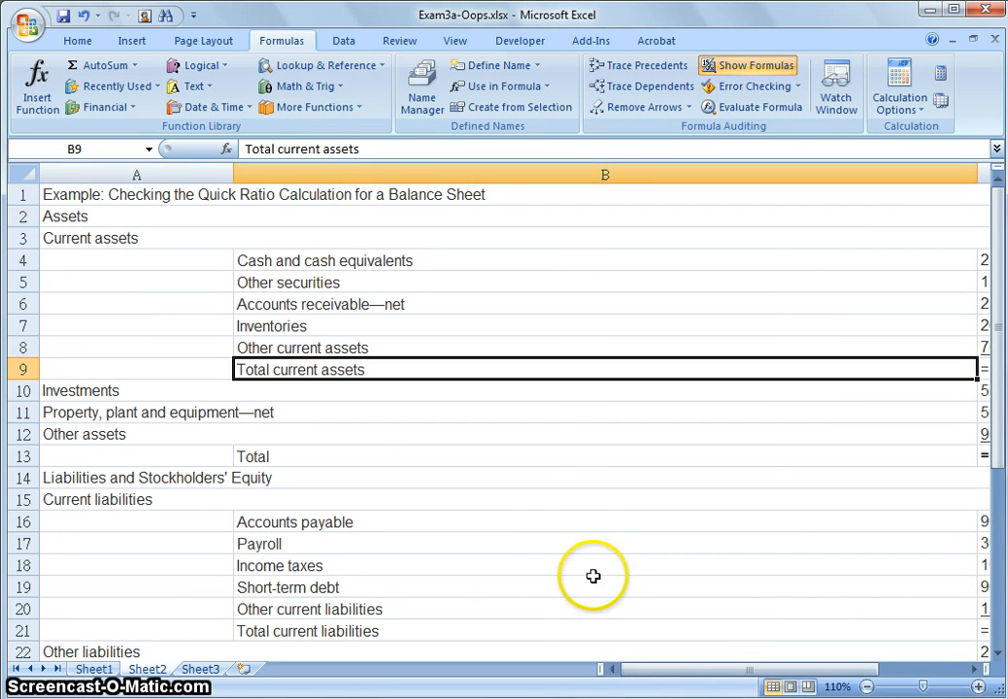
pyautogui.hotkey('ctrl', '`')
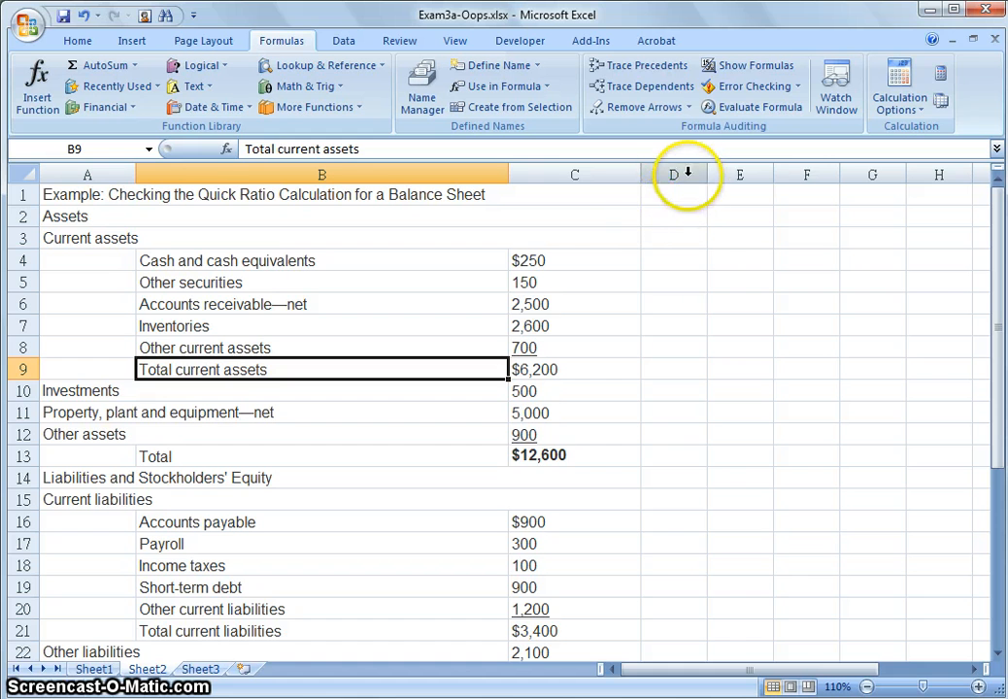
# Trace the precedents of the Total formula in C13
pyautogui.click(546, 461)
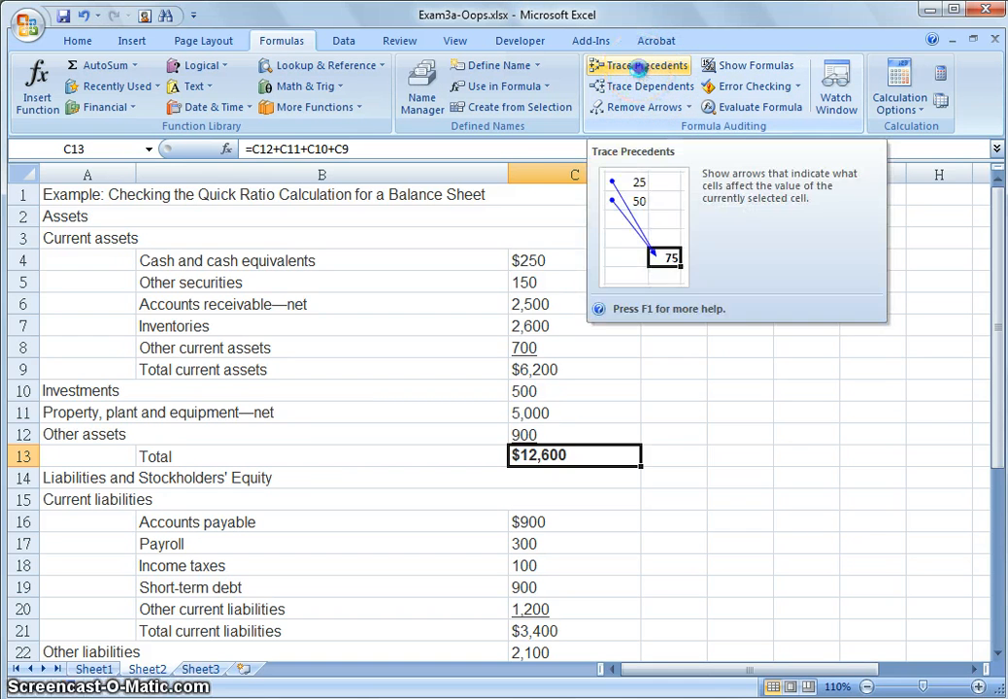
pyautogui.click(641, 74)
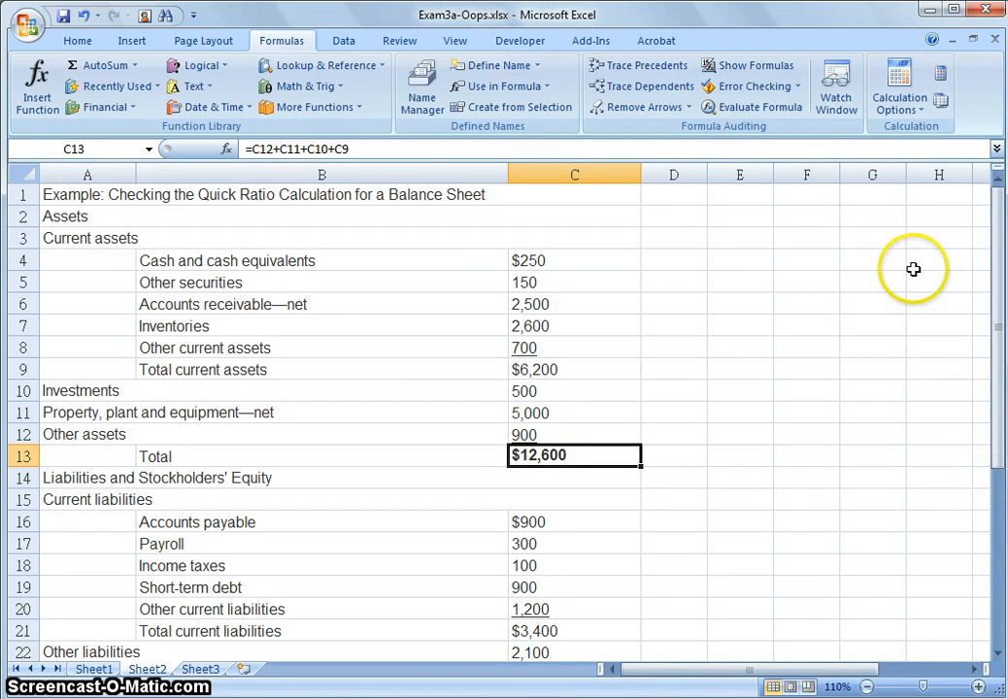
# Run error checking on the entire sheet and close the completion message
pyautogui.click(731, 88)
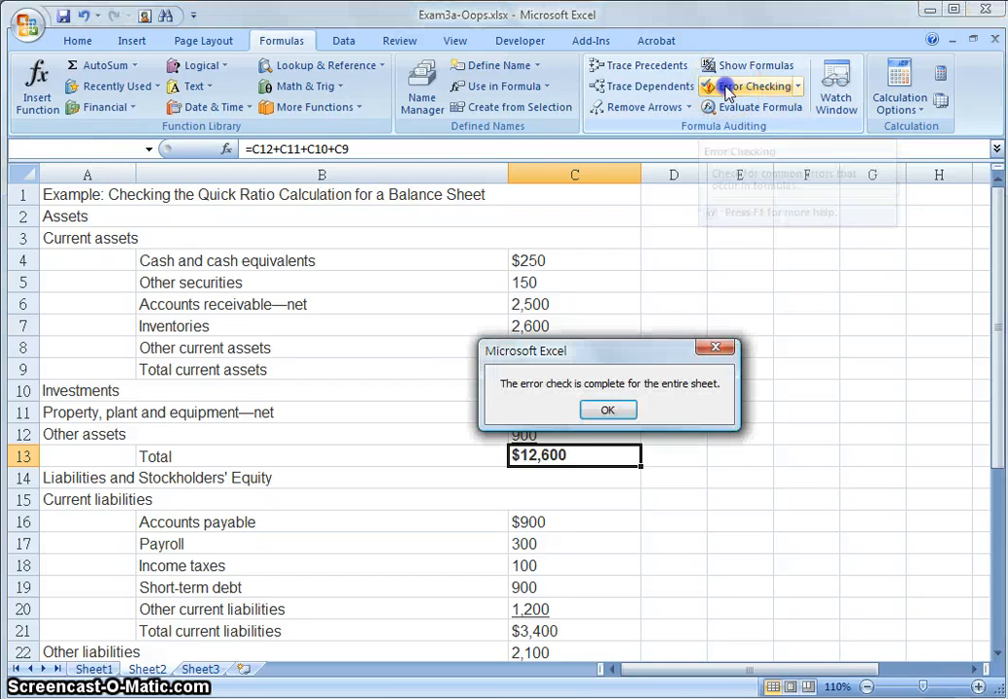
pyautogui.click(605, 412)
pyautogui.click(661, 393)
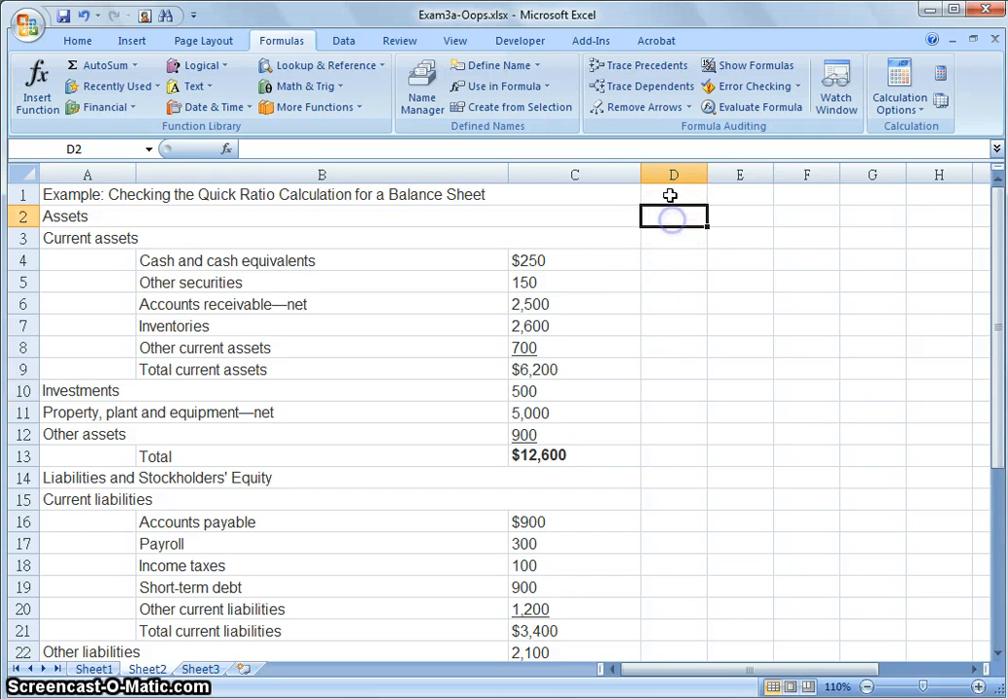
pyautogui.moveTo(670, 195)
pyautogui.mouseDown()
pyautogui.moveTo(700, 216)
pyautogui.moveTo(809, 585)
pyautogui.moveTo(853, 405)
pyautogui.moveTo(729, 367)
pyautogui.moveTo(665, 248)
pyautogui.moveTo(661, 203)
pyautogui.mouseUp()
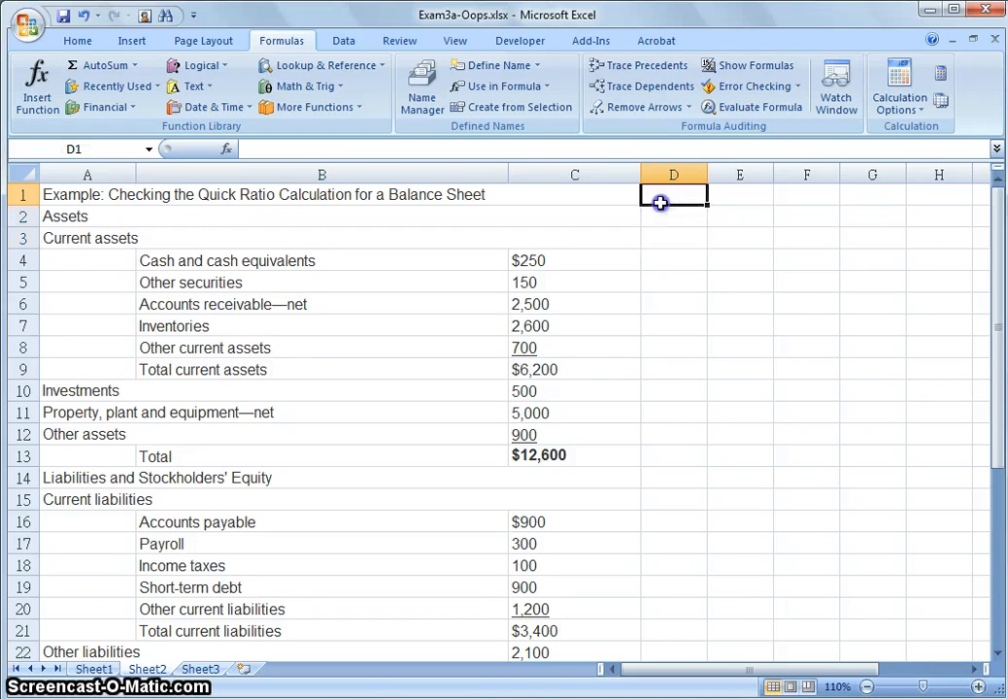